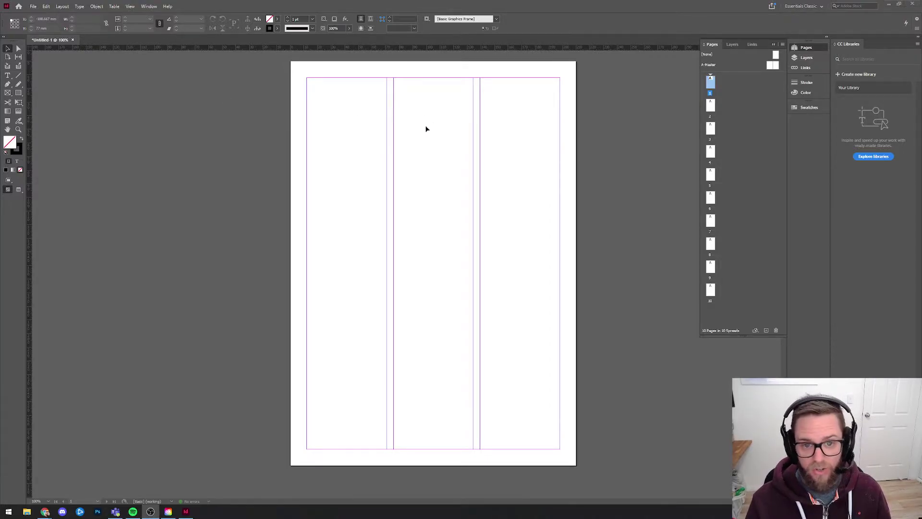
Draw a rectangle about 115 mm wide across the first two columns, near the top of page 1.
{"action": "left_click", "coordinate": [19, 96]}
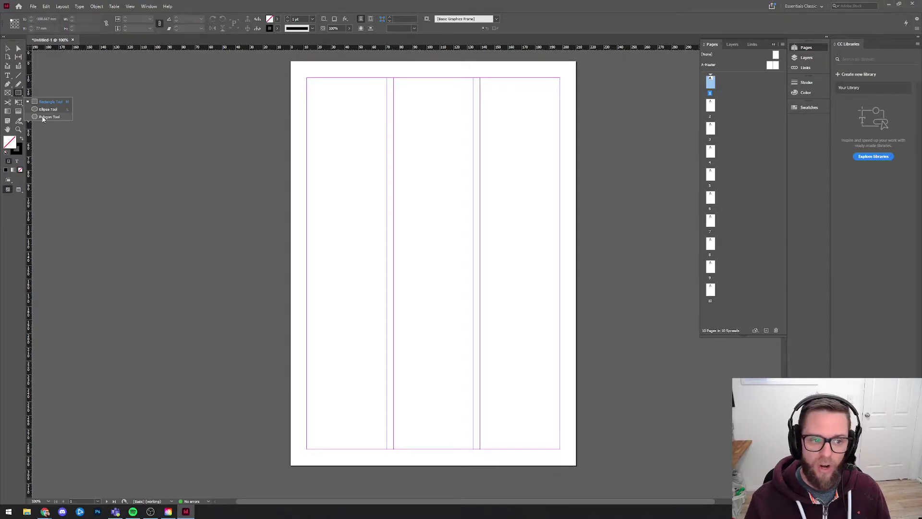
{"action": "left_click", "coordinate": [48, 101]}
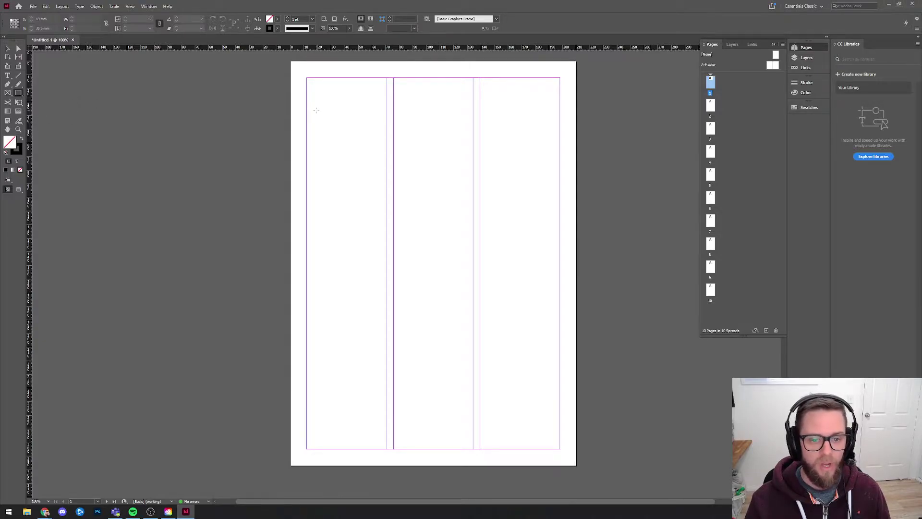
{"action": "left_click_drag", "start_coordinate": [316, 101], "coordinate": [474, 191]}
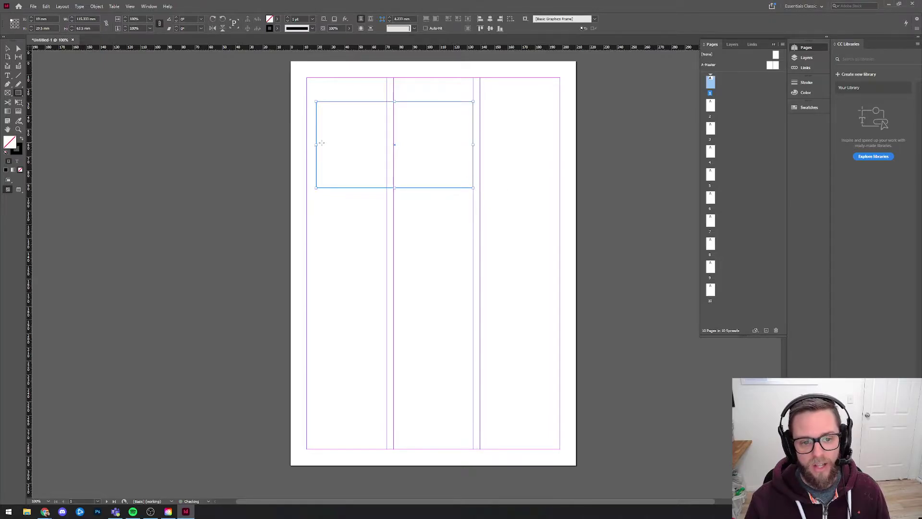
Resize the rectangle to the left and top margins so it spans the first two columns, about 56 mm high.
{"action": "left_click", "coordinate": [9, 50]}
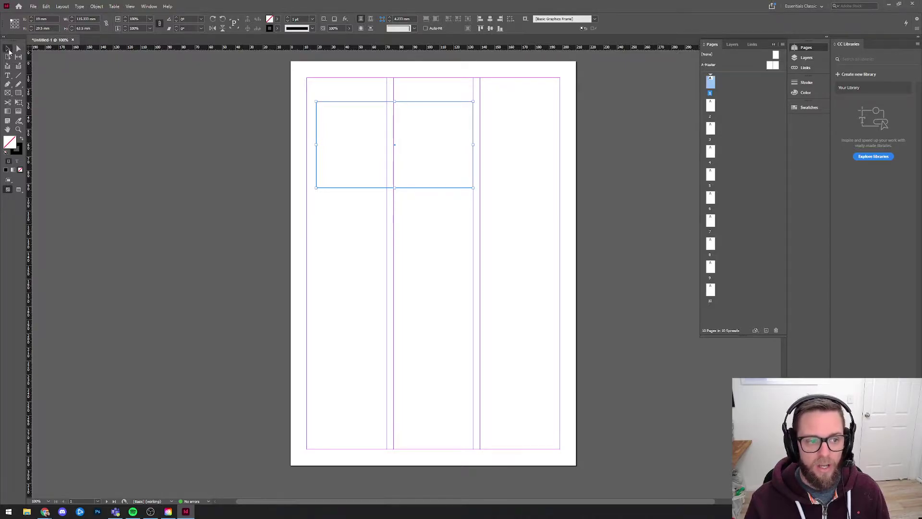
{"action": "mouse_move", "coordinate": [316, 144]}
{"action": "left_mouse_down"}
{"action": "mouse_move", "coordinate": [366, 144]}
{"action": "mouse_move", "coordinate": [306, 144]}
{"action": "left_mouse_up"}
{"action": "left_click_drag", "start_coordinate": [398, 101], "coordinate": [398, 84]}
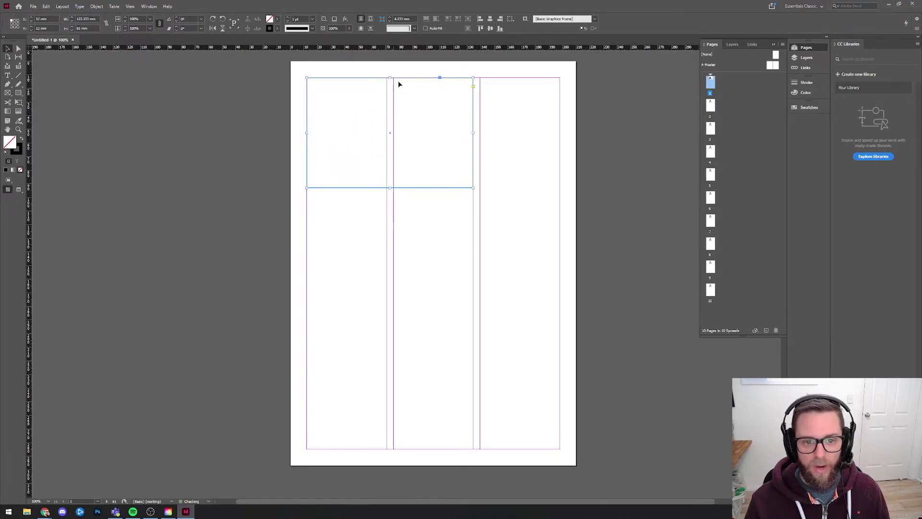
{"action": "left_click_drag", "start_coordinate": [390, 188], "coordinate": [390, 154]}
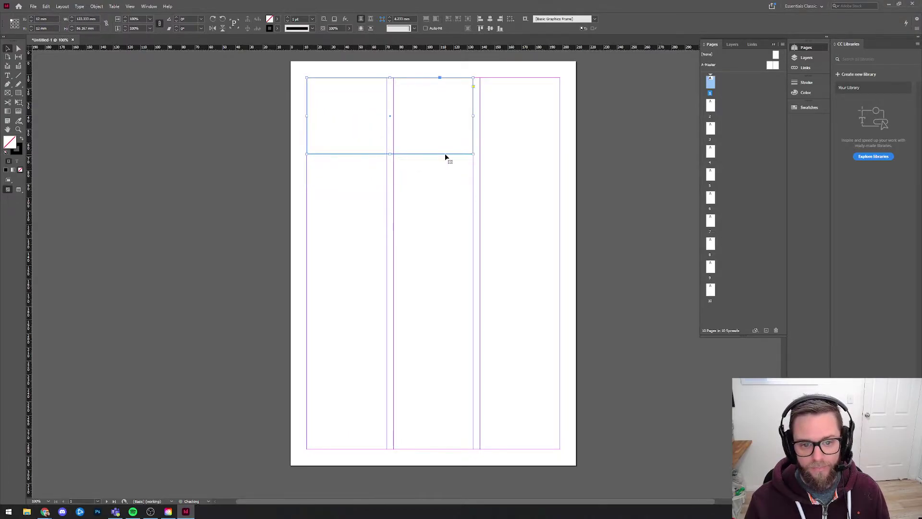
{"action": "left_click", "coordinate": [445, 168]}
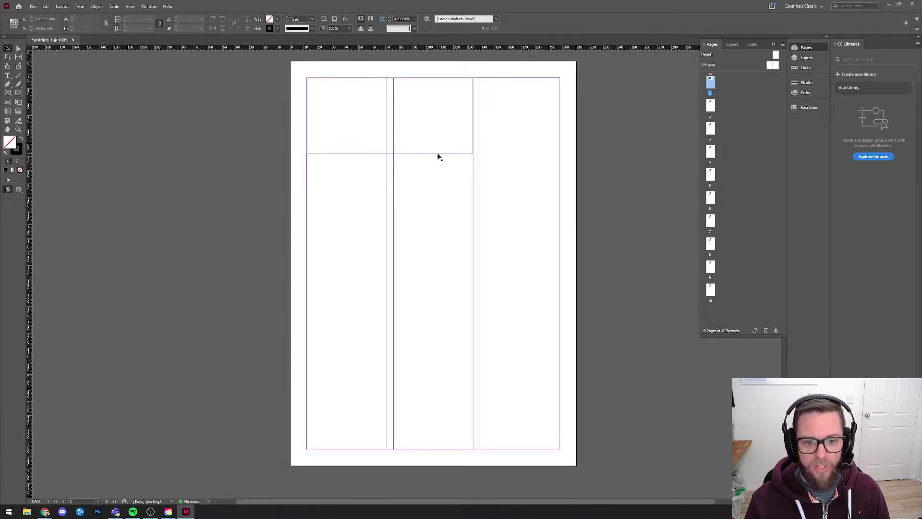
Examine the rectangle's outline up close with nothing selected, and make the stroke the active colour attribute.
{"action": "left_click", "coordinate": [438, 155]}
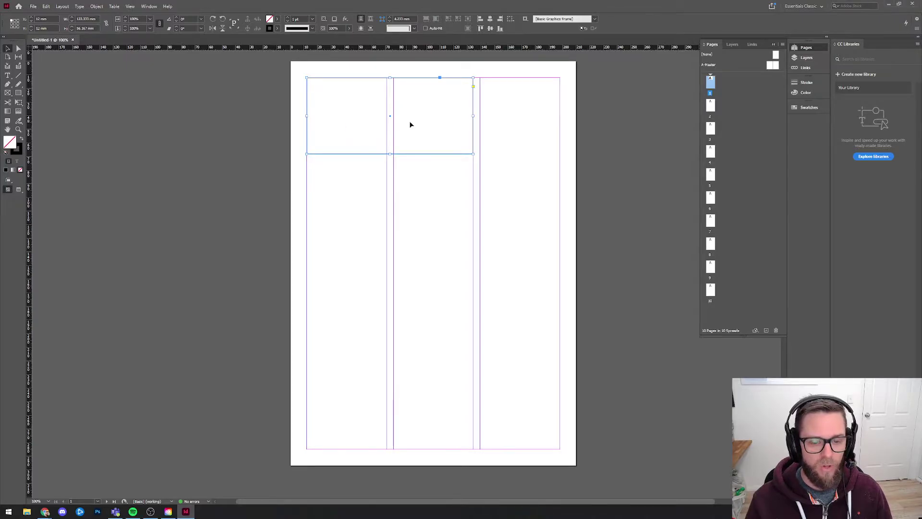
{"action": "key", "text": "ctrl+shift+a"}
{"action": "scroll", "coordinate": [387, 155], "scroll_direction": "up", "scroll_amount": 4}
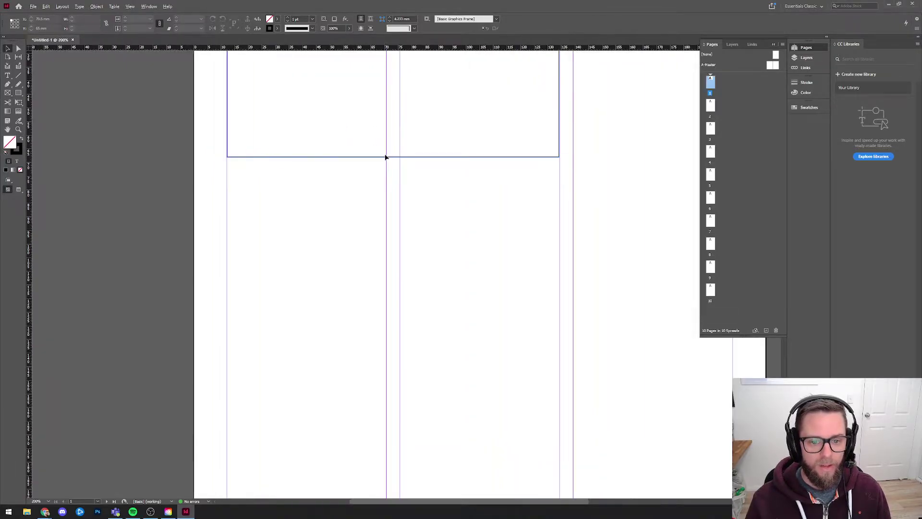
{"action": "scroll", "coordinate": [385, 158], "scroll_direction": "up", "scroll_amount": 3}
{"action": "scroll", "coordinate": [356, 165], "scroll_direction": "down", "scroll_amount": 1}
{"action": "left_click", "coordinate": [16, 149]}
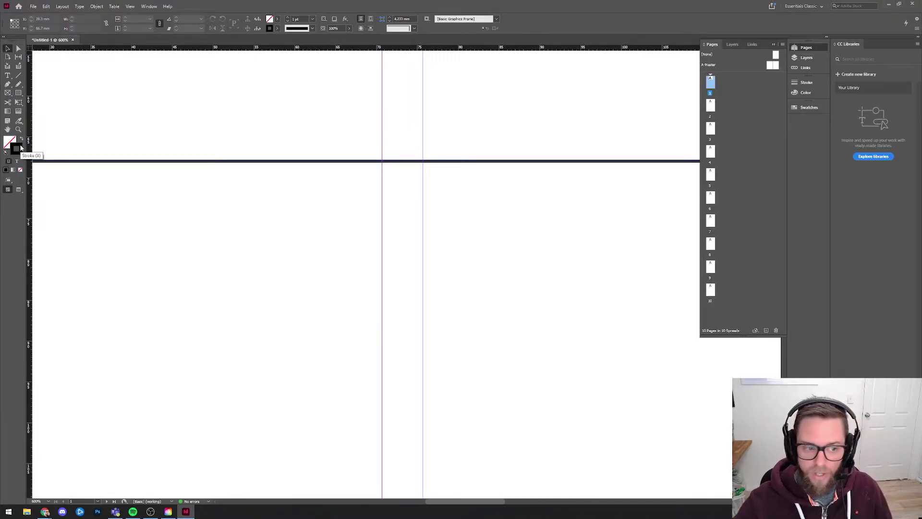
{"action": "scroll", "coordinate": [210, 186], "scroll_direction": "down", "scroll_amount": 5}
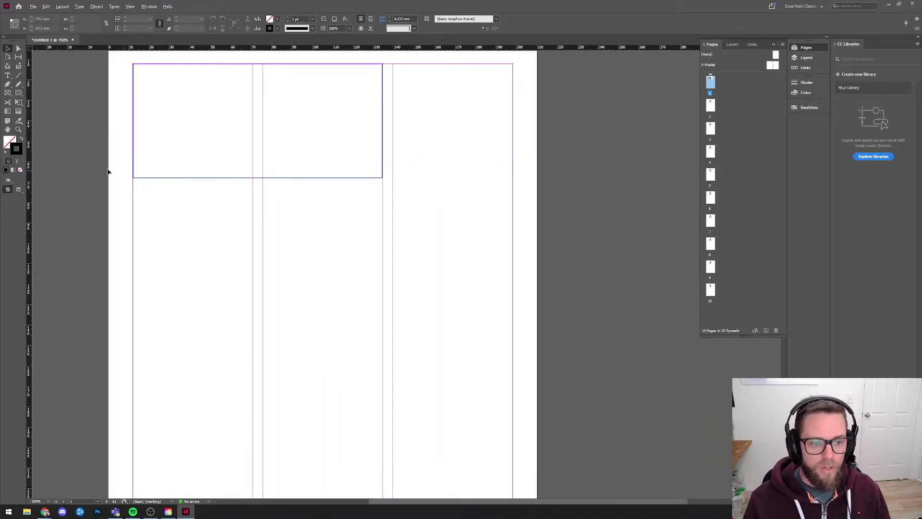
Set the default stroke colour to the dark blue swatch C=100 M=90 Y=10 K=0, with no object selected.
{"action": "double_click", "coordinate": [16, 151]}
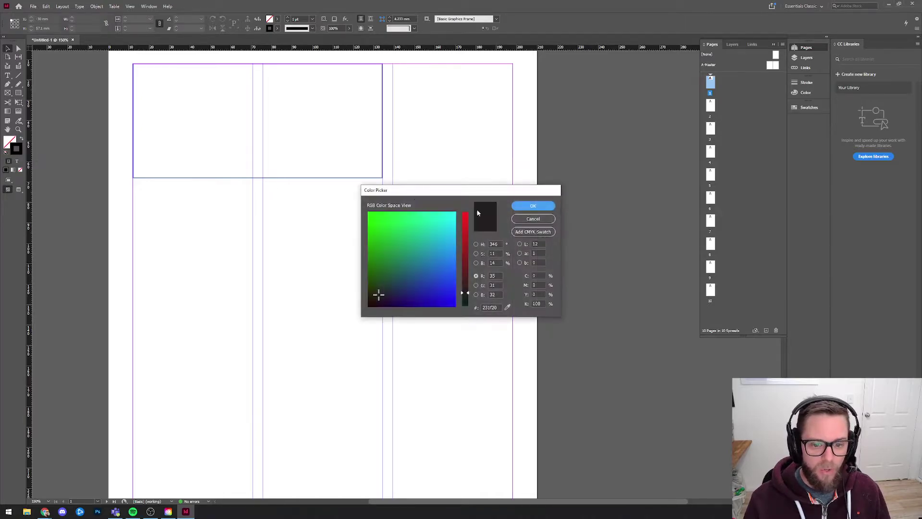
{"action": "left_click", "coordinate": [532, 219]}
{"action": "left_click", "coordinate": [807, 111]}
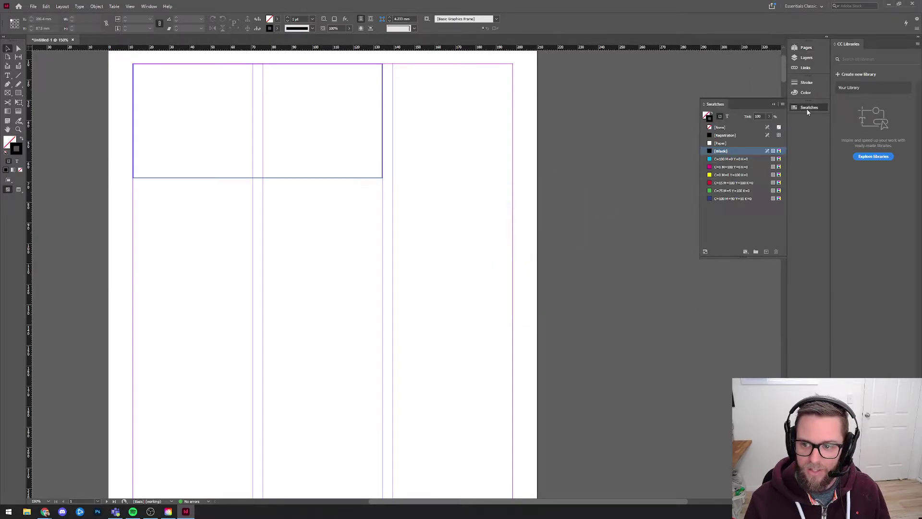
{"action": "left_click", "coordinate": [716, 198]}
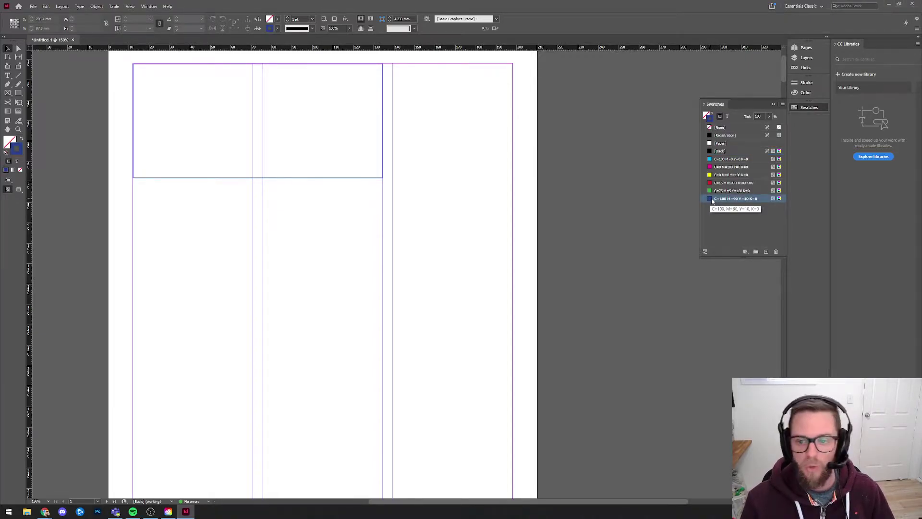
Try to change the default stroke colour to the slightly different blue #244ea4 in the Color Picker.
{"action": "double_click", "coordinate": [17, 152]}
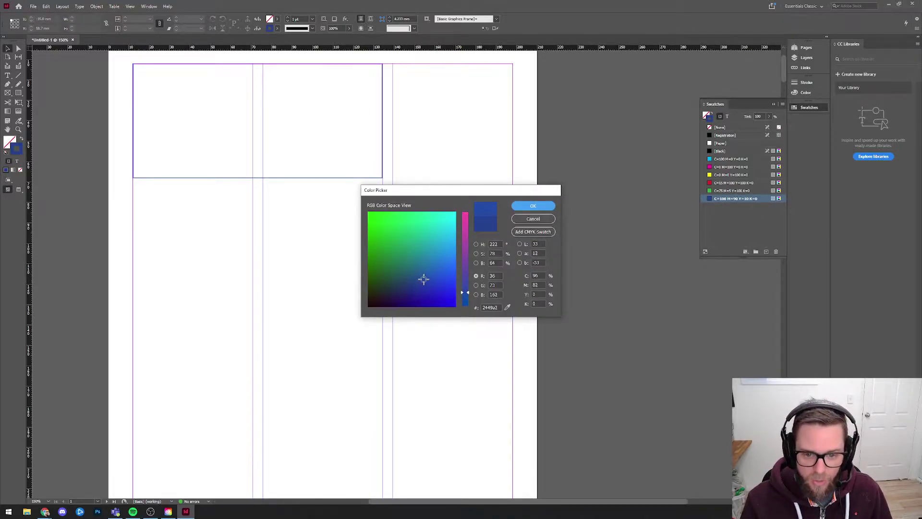
{"action": "left_click", "coordinate": [423, 277]}
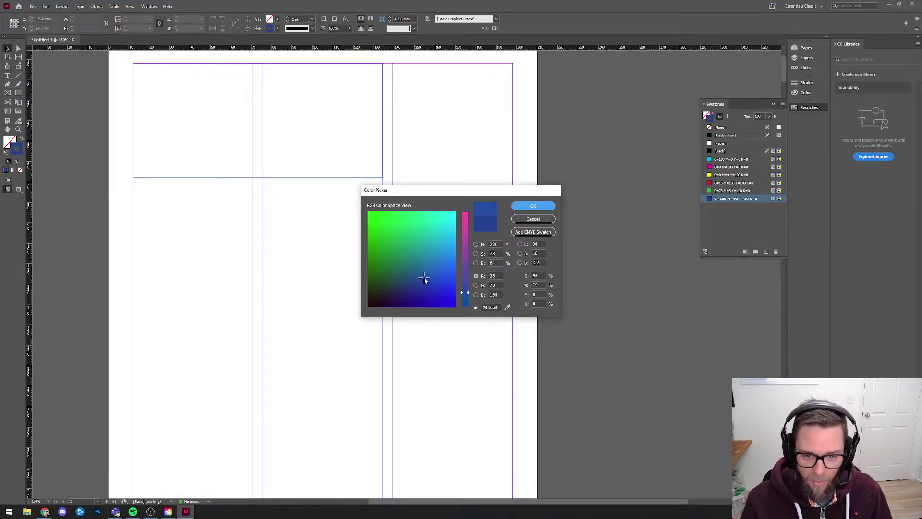
{"action": "double_click", "coordinate": [490, 307]}
{"action": "left_click", "coordinate": [493, 284]}
{"action": "double_click", "coordinate": [491, 286]}
{"action": "left_click", "coordinate": [533, 206]}
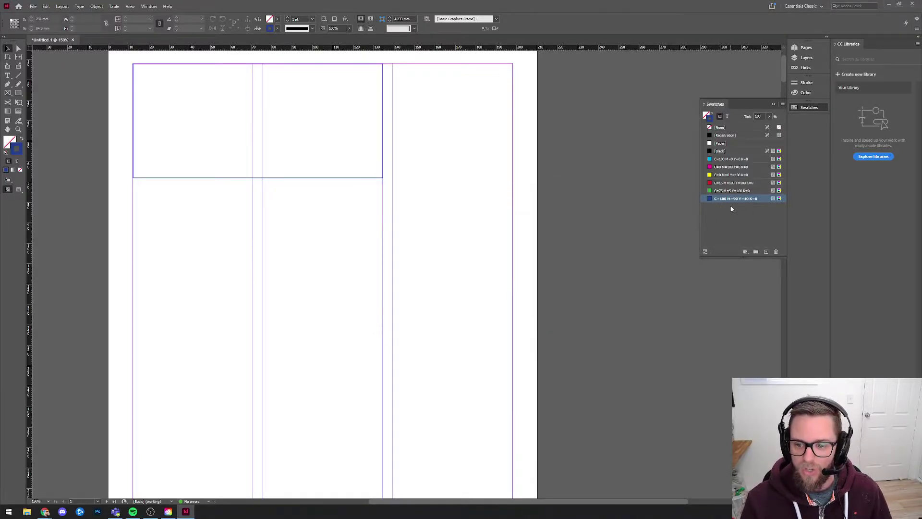
Check the dark blue swatch's options and add a bright green CMYK swatch from stroke colour #24db47.
{"action": "double_click", "coordinate": [710, 199]}
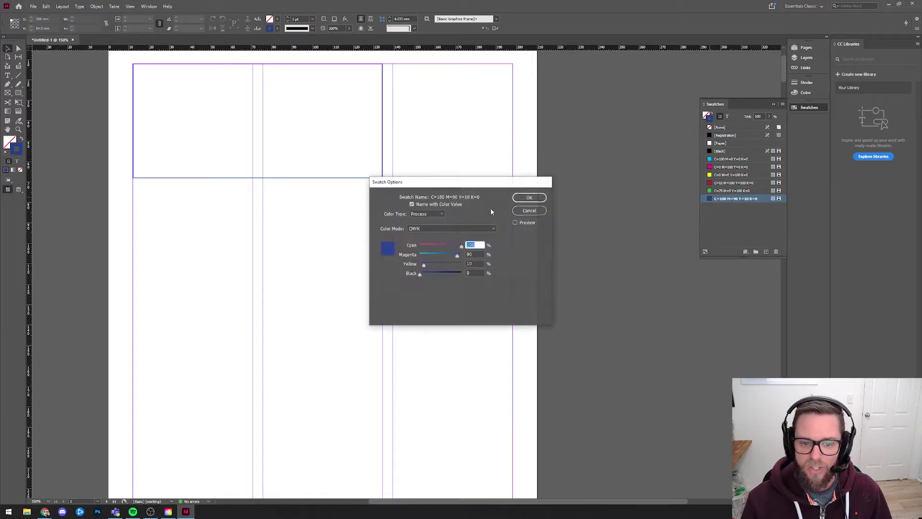
{"action": "left_click", "coordinate": [530, 198]}
{"action": "double_click", "coordinate": [17, 149]}
{"action": "left_click_drag", "start_coordinate": [394, 226], "coordinate": [392, 225]}
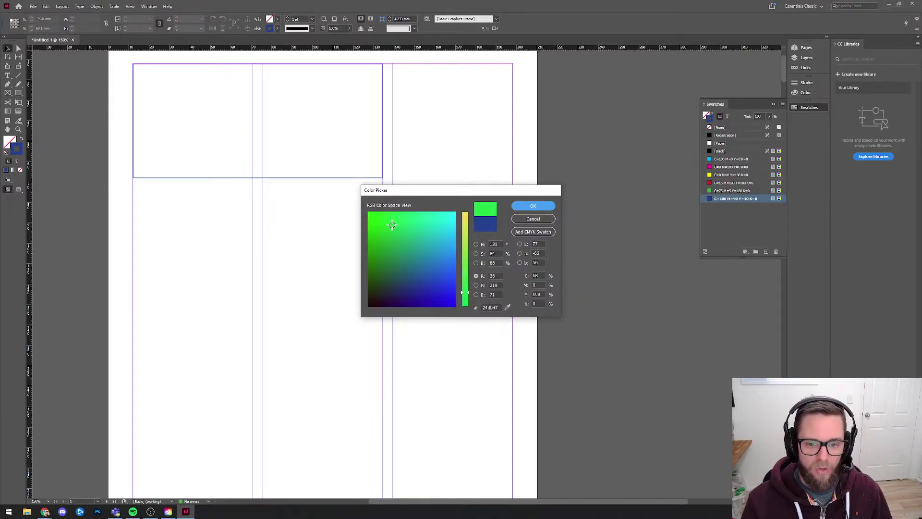
{"action": "left_click", "coordinate": [533, 231]}
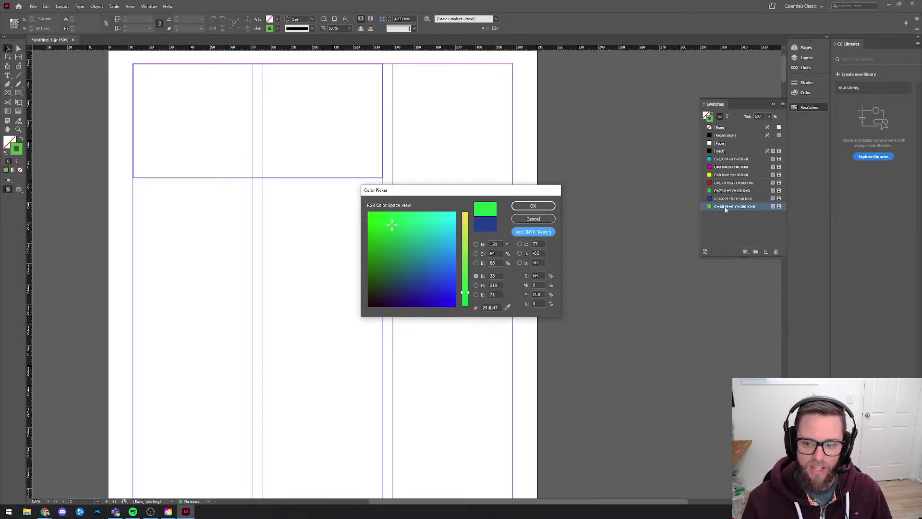
{"action": "left_click", "coordinate": [533, 219]}
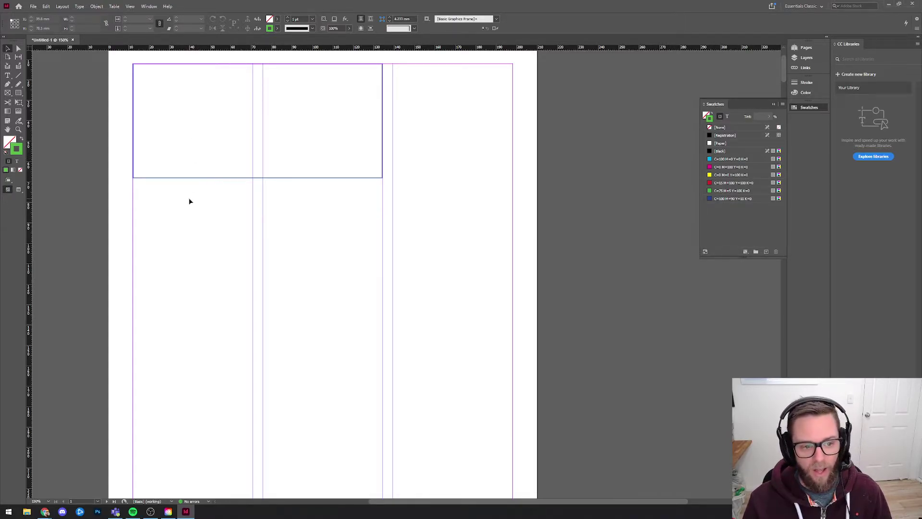
Fill the rectangle with the magenta swatch C=0 M=100 Y=0 K=0.
{"action": "left_click", "coordinate": [315, 171]}
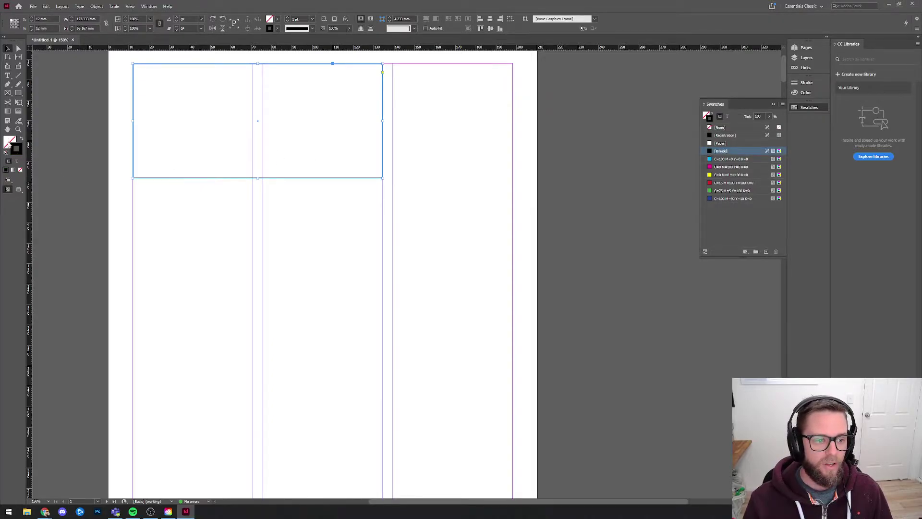
{"action": "left_click", "coordinate": [11, 144]}
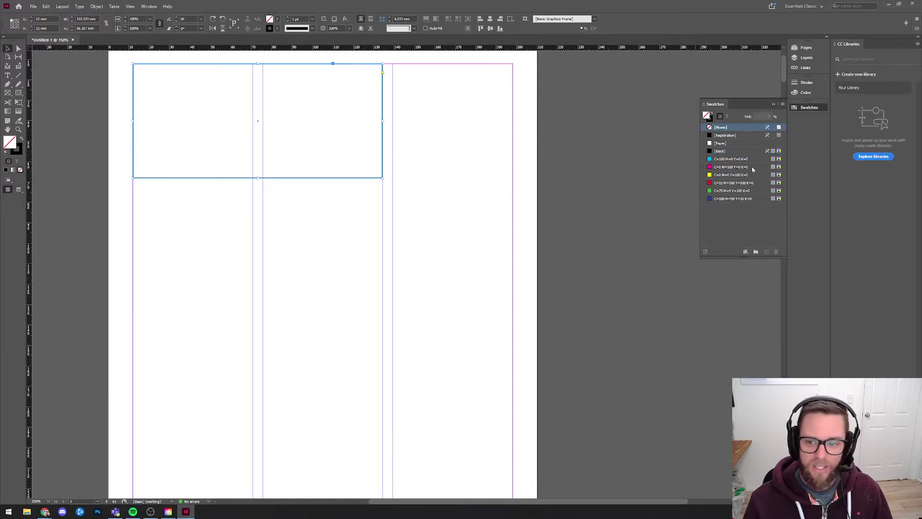
{"action": "left_click", "coordinate": [733, 168]}
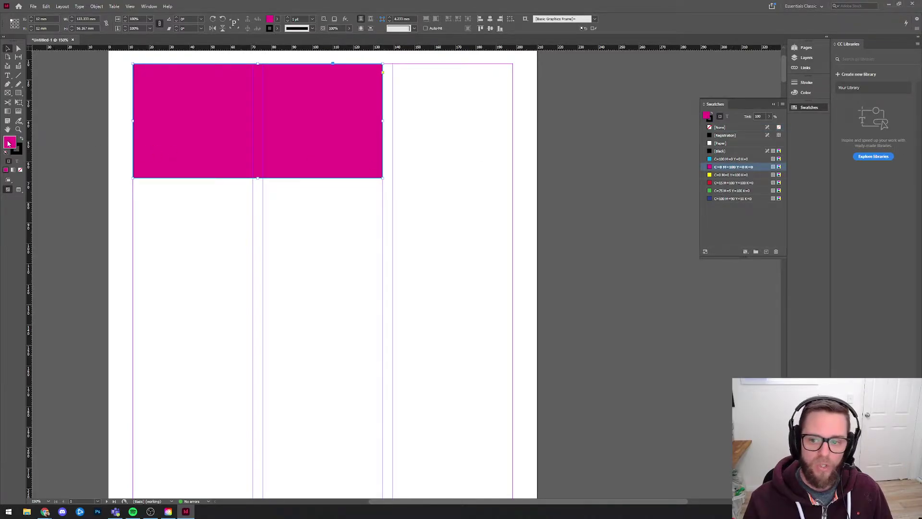
Switch the rectangle's fill between None and magenta several times, finishing with the magenta fill.
{"action": "left_click", "coordinate": [723, 129]}
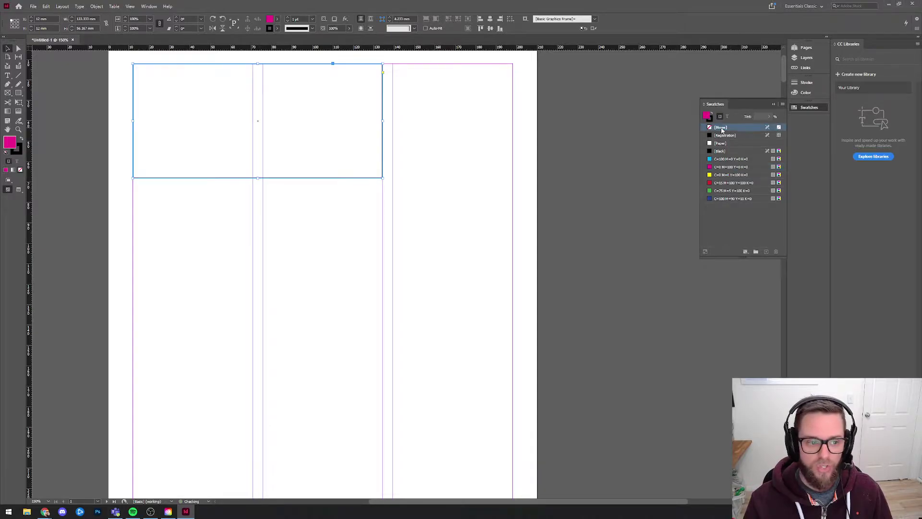
{"action": "left_click", "coordinate": [724, 169]}
{"action": "left_click", "coordinate": [21, 171]}
{"action": "key", "text": "ctrl+z"}
{"action": "left_click", "coordinate": [21, 171]}
{"action": "key", "text": "ctrl+z"}
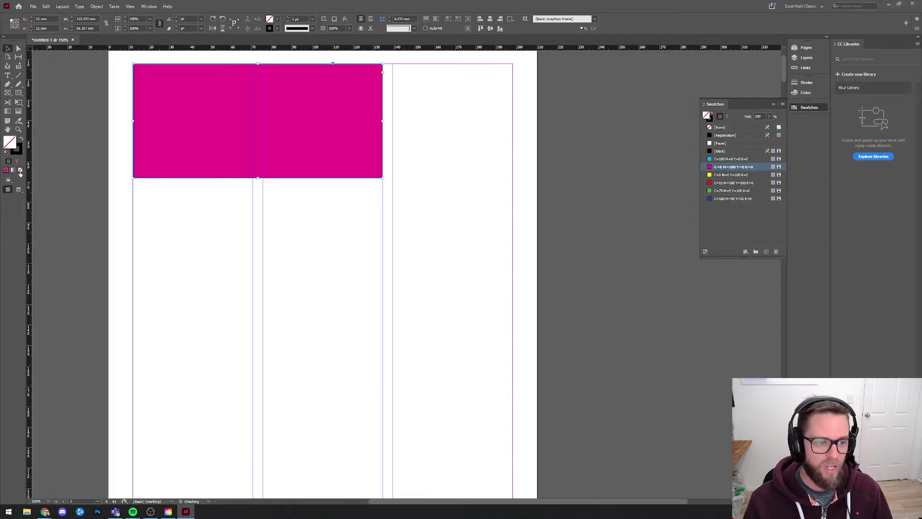
{"action": "left_click", "coordinate": [6, 170]}
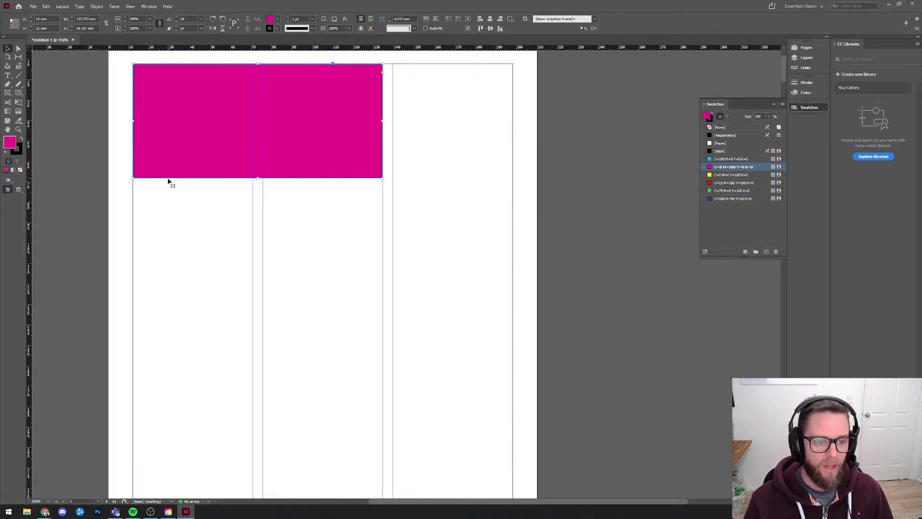
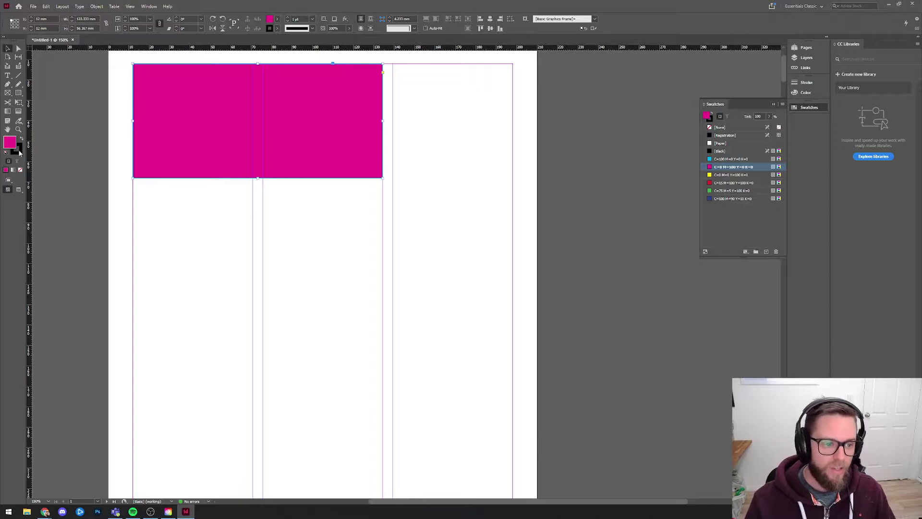
Try the cyan swatch C=100 M=0 Y=0 K=0 on the rectangle's stroke, then set the stroke to None.
{"action": "left_click", "coordinate": [18, 151]}
{"action": "left_click", "coordinate": [707, 116]}
{"action": "left_click", "coordinate": [710, 120]}
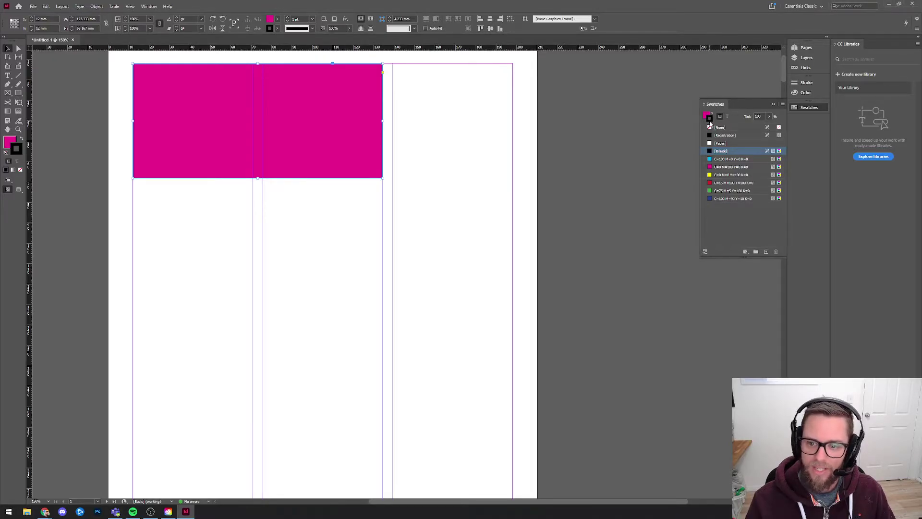
{"action": "left_click", "coordinate": [730, 160]}
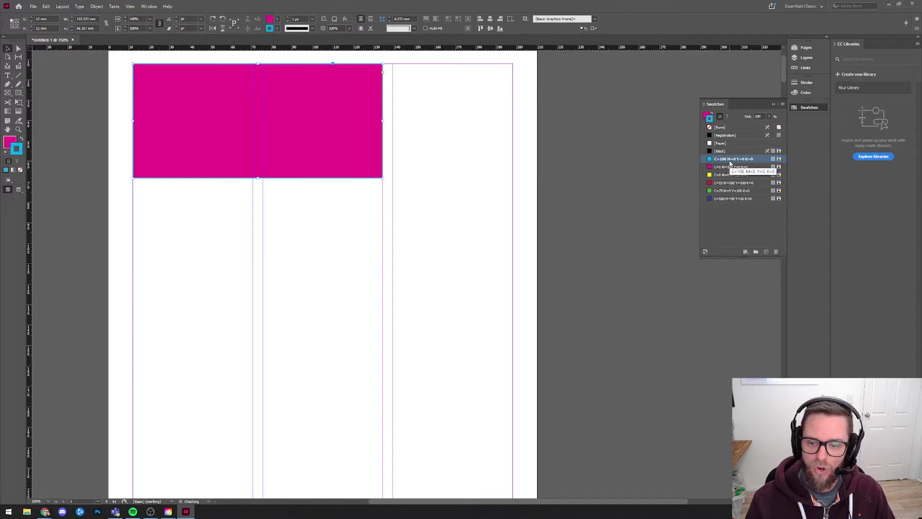
{"action": "left_click", "coordinate": [721, 128]}
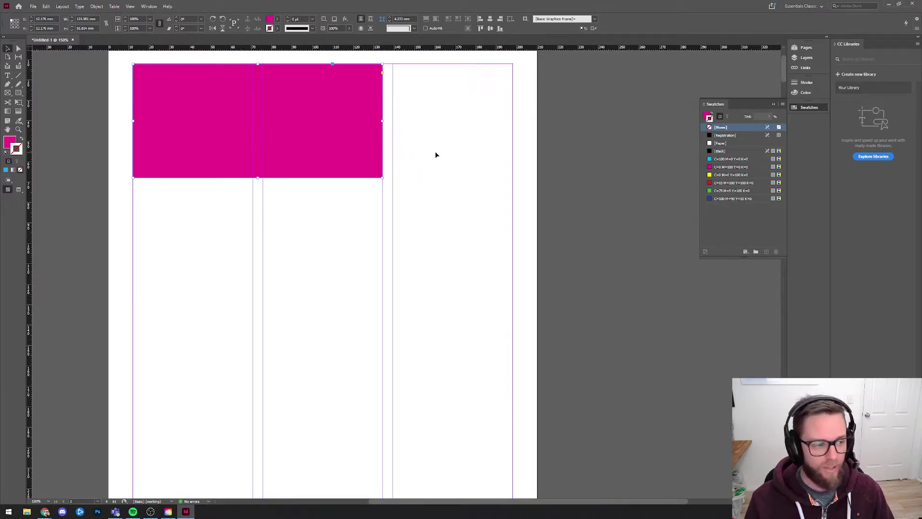
Display the stroke settings and hide them again.
{"action": "left_click", "coordinate": [804, 83]}
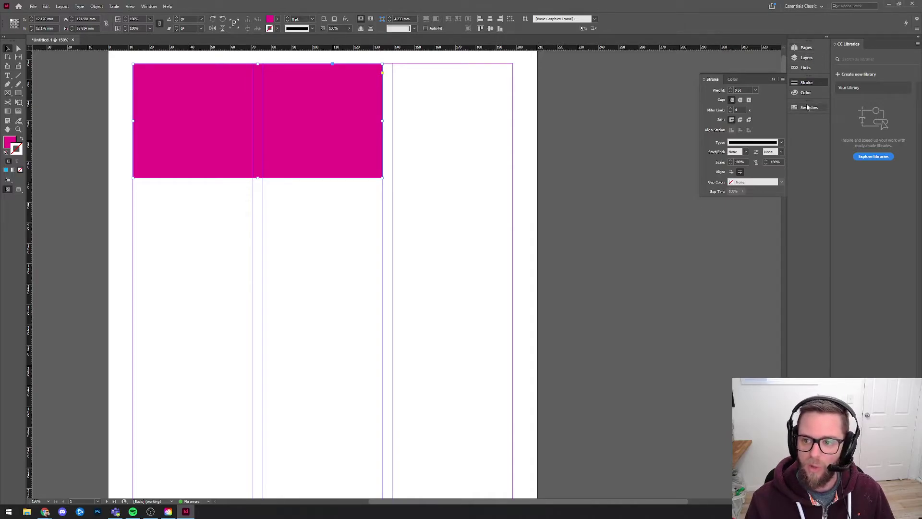
{"action": "left_click", "coordinate": [149, 6]}
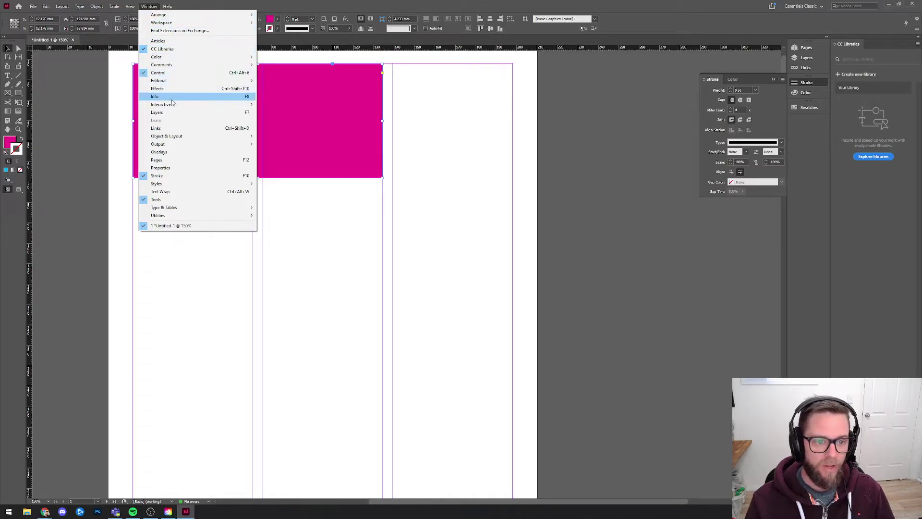
{"action": "mouse_move", "coordinate": [169, 185]}
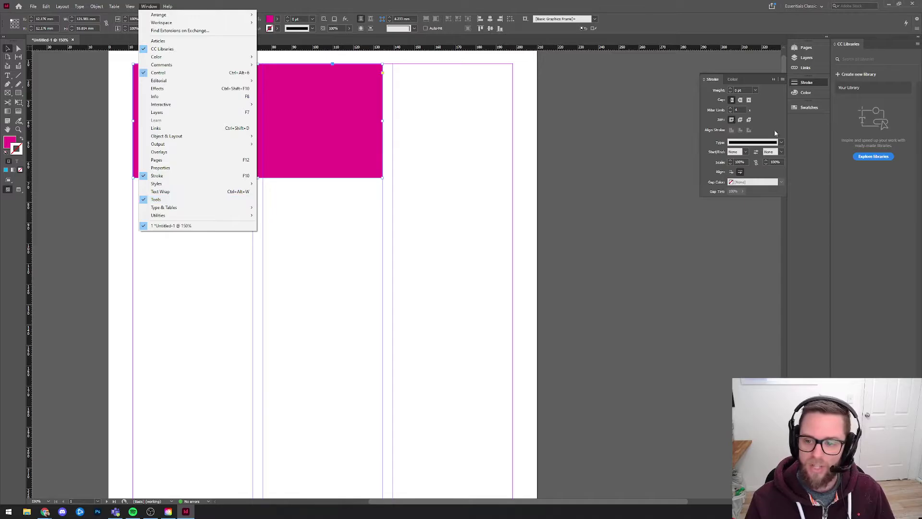
{"action": "left_click", "coordinate": [145, 177]}
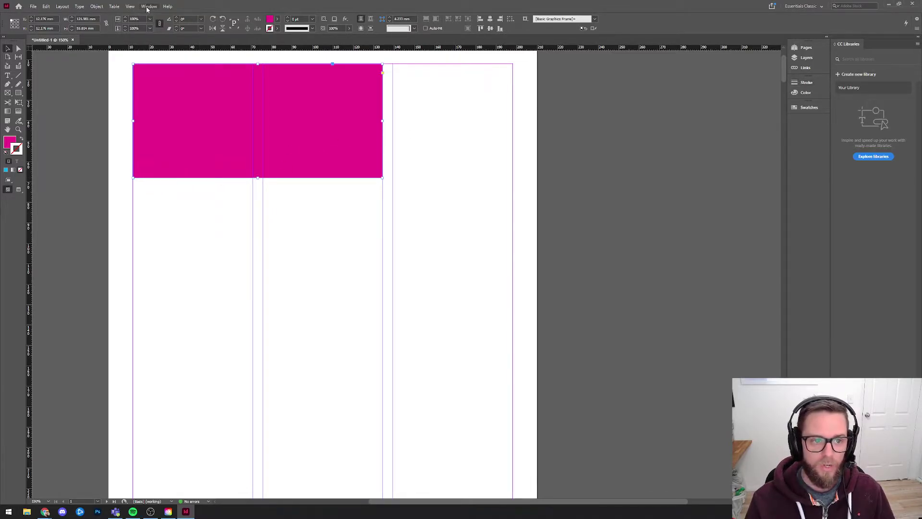
Move the Stroke and Color panel group below Swatches in the dock and display the stroke settings.
{"action": "left_click", "coordinate": [148, 6]}
{"action": "left_click", "coordinate": [165, 177]}
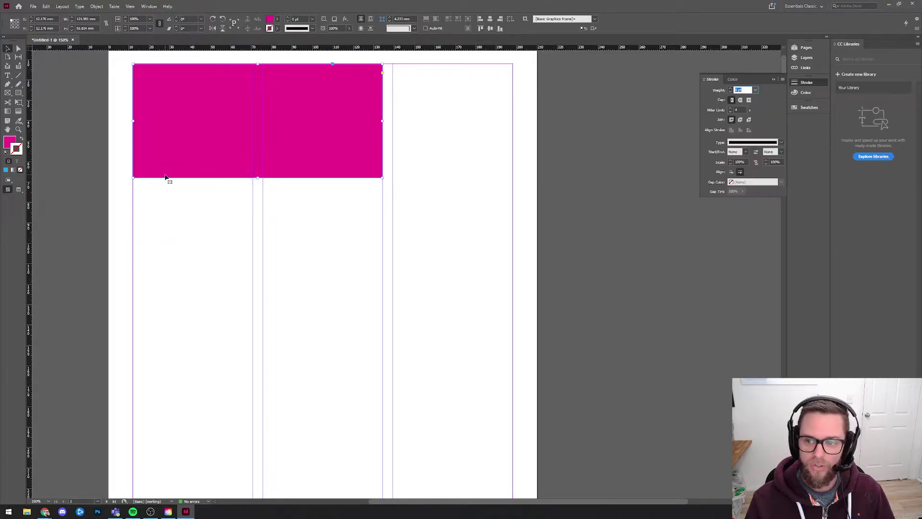
{"action": "mouse_move", "coordinate": [746, 82]}
{"action": "left_mouse_down"}
{"action": "mouse_move", "coordinate": [588, 105]}
{"action": "mouse_move", "coordinate": [491, 170]}
{"action": "mouse_move", "coordinate": [556, 151]}
{"action": "mouse_move", "coordinate": [778, 118]}
{"action": "mouse_move", "coordinate": [806, 100]}
{"action": "left_mouse_up"}
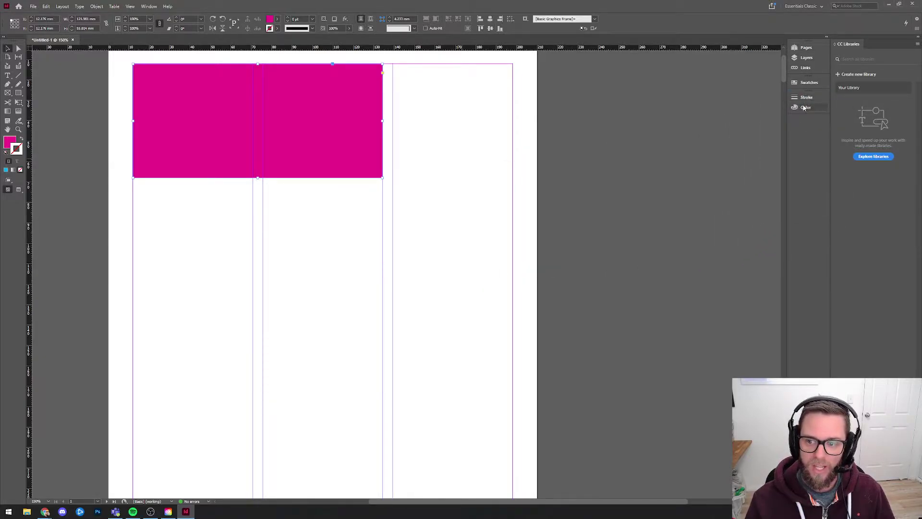
{"action": "left_click", "coordinate": [808, 98]}
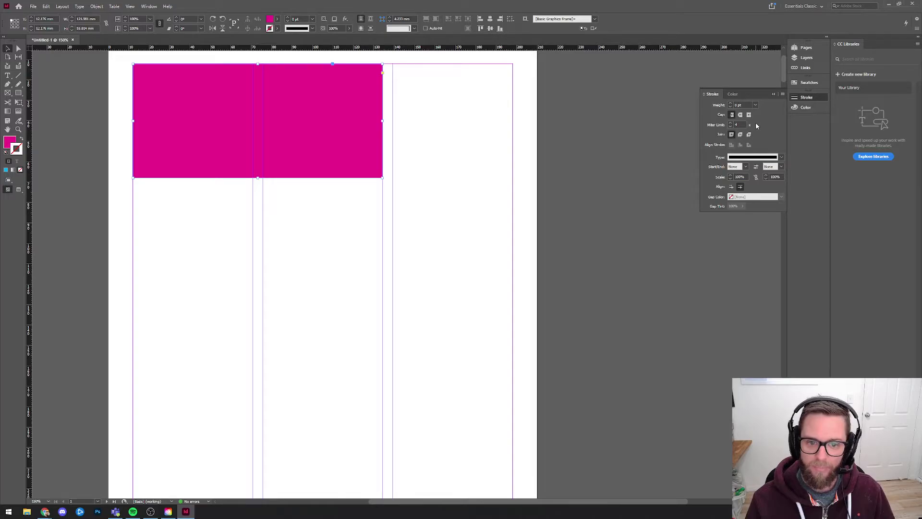
Increase the rectangle's stroke weight to 11 pt.
{"action": "left_click", "coordinate": [729, 105]}
{"action": "key", "text": "Up"}
{"action": "key", "text": "Up"}
{"action": "key", "text": "Up"}
{"action": "key", "text": "Up"}
{"action": "key", "text": "Up"}
{"action": "key", "text": "Up"}
{"action": "key", "text": "Up"}
{"action": "key", "text": "Up"}
{"action": "key", "text": "Up"}
{"action": "key", "text": "Up"}
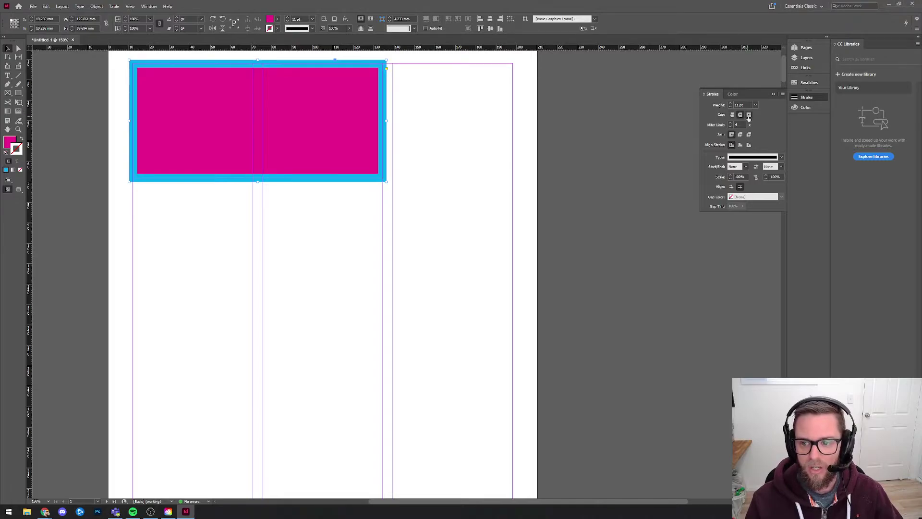
Try aligning the rectangle's stroke to the inside and the outside, finishing with it centred on the edge.
{"action": "left_click", "coordinate": [740, 145]}
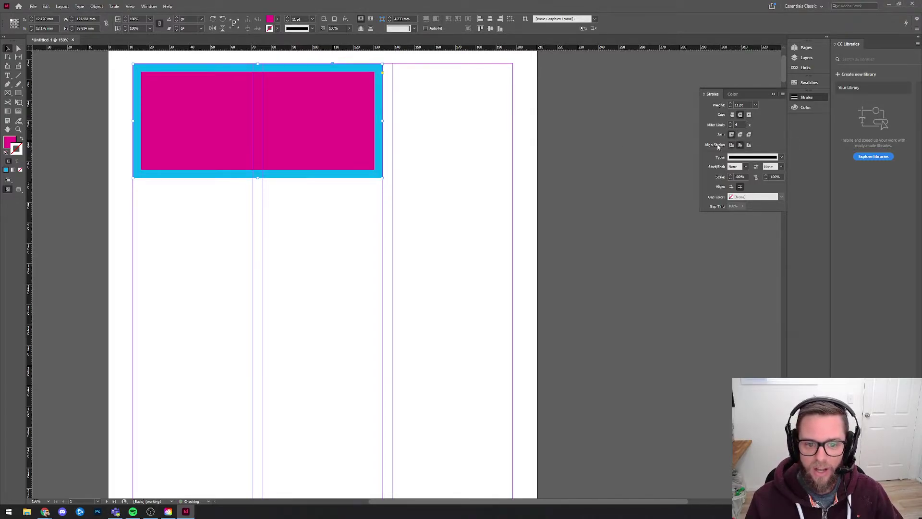
{"action": "left_click", "coordinate": [749, 145]}
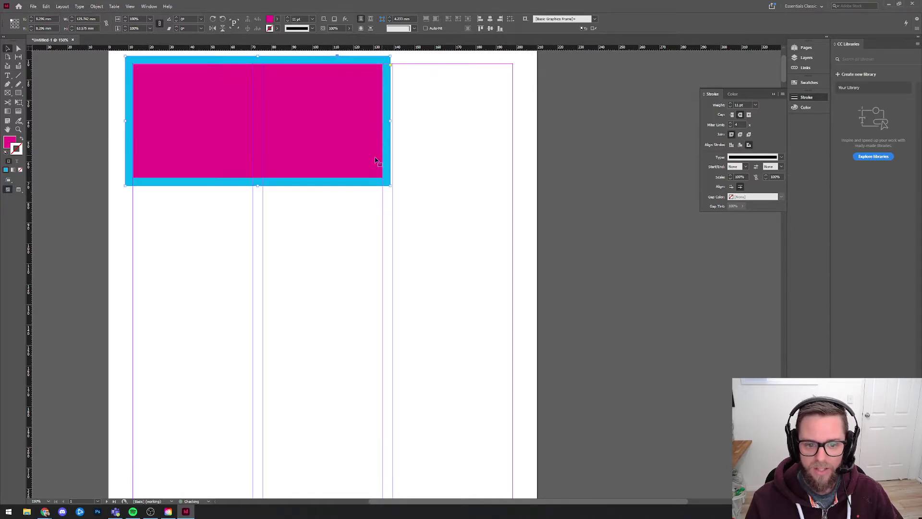
{"action": "left_click", "coordinate": [732, 145]}
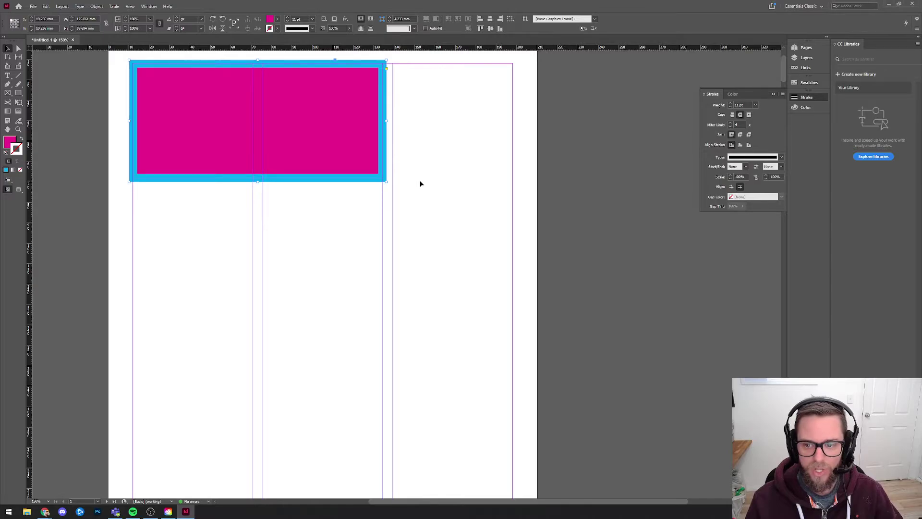
Change the rectangle's stroke type to a dashed line with butt caps.
{"action": "left_click", "coordinate": [781, 157]}
{"action": "left_click", "coordinate": [758, 225]}
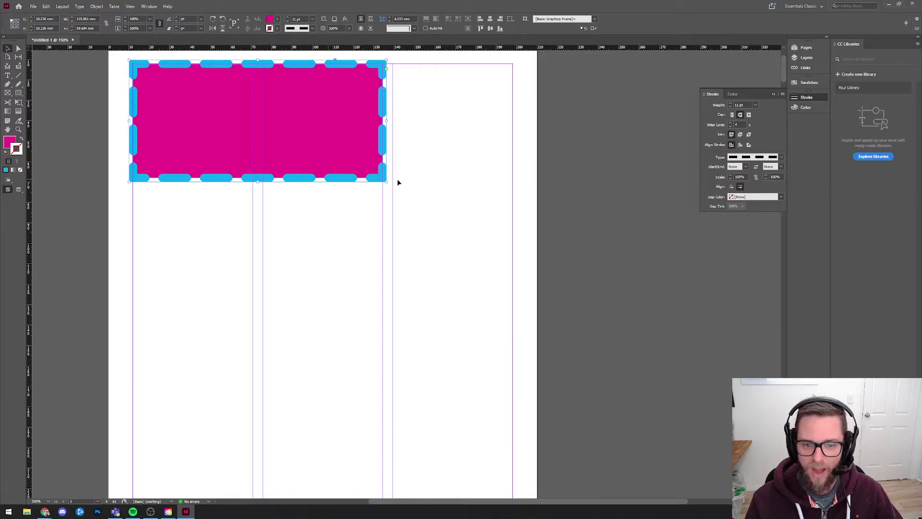
{"action": "left_click", "coordinate": [733, 115]}
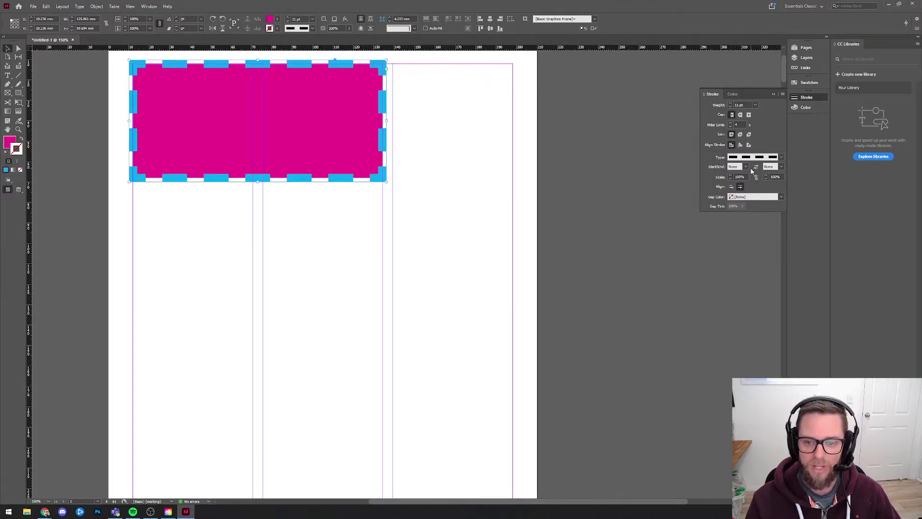
Switch the rectangle's stroke between None and the cyan swatch C=100 M=0 Y=0 K=0, finishing with None.
{"action": "left_click", "coordinate": [805, 84]}
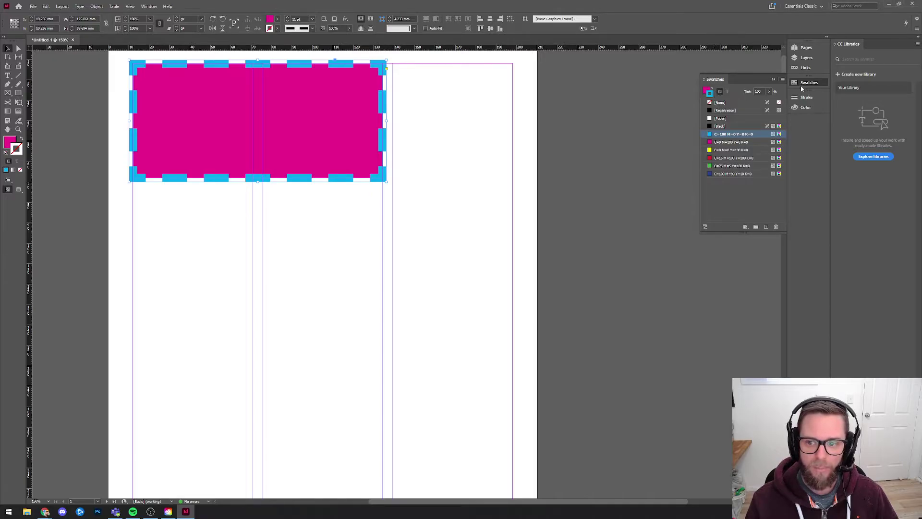
{"action": "left_click", "coordinate": [721, 104]}
{"action": "left_click", "coordinate": [718, 135]}
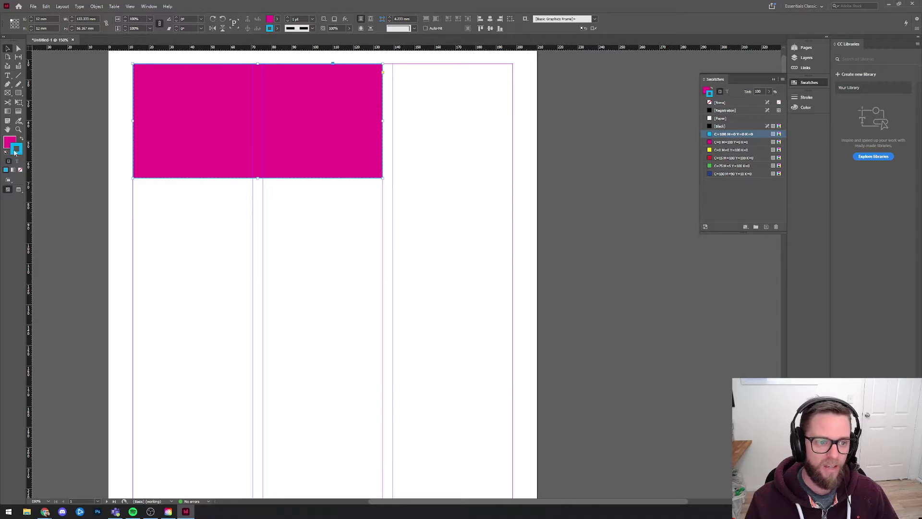
{"action": "left_click", "coordinate": [19, 171]}
Resize the rectangle into a band across all three columns, about 186 mm wide and 29 mm high.
{"action": "key", "text": "ctrl+shift+a"}
{"action": "left_click", "coordinate": [256, 163]}
{"action": "left_click_drag", "start_coordinate": [260, 166], "coordinate": [261, 111]}
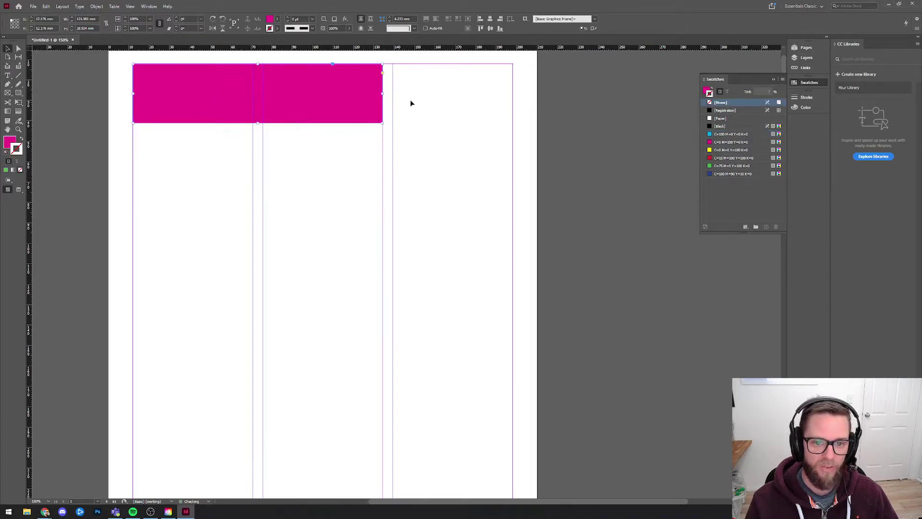
{"action": "left_click_drag", "start_coordinate": [382, 94], "coordinate": [513, 94]}
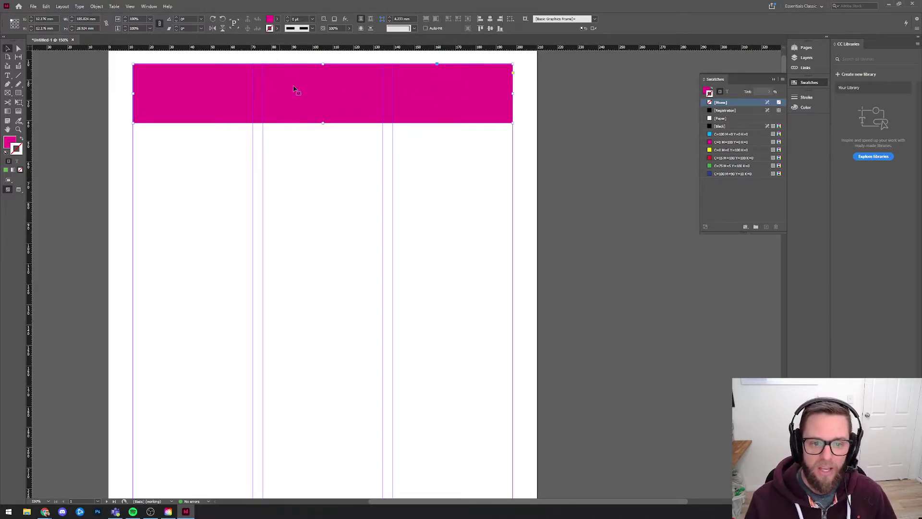
Try lowering the magenta swatch's Magenta value to 41% with the preview on, then cancel the swatch edit.
{"action": "double_click", "coordinate": [721, 142]}
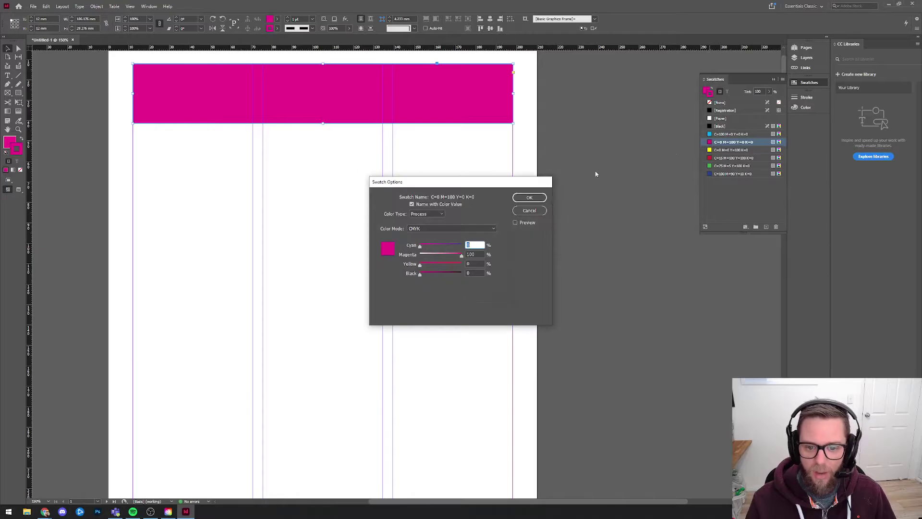
{"action": "left_click_drag", "start_coordinate": [460, 255], "coordinate": [437, 258]}
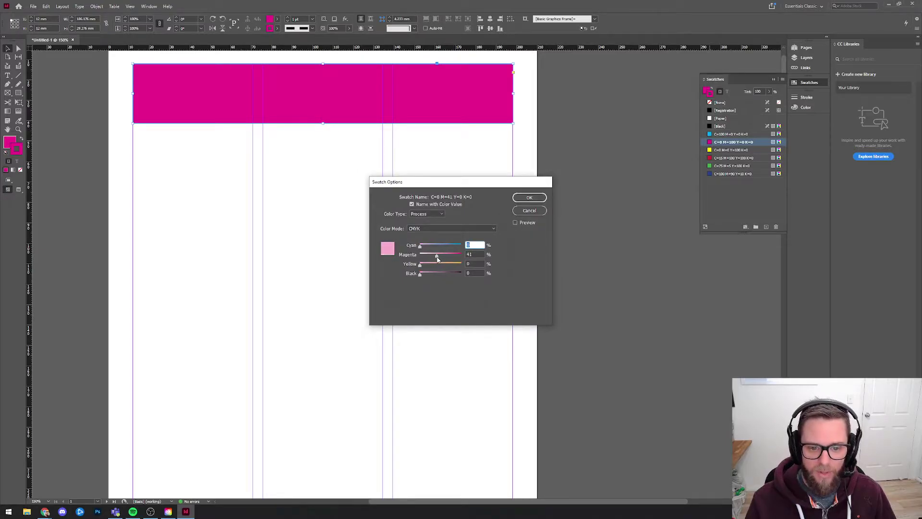
{"action": "left_click", "coordinate": [517, 222]}
{"action": "key", "text": "Escape"}
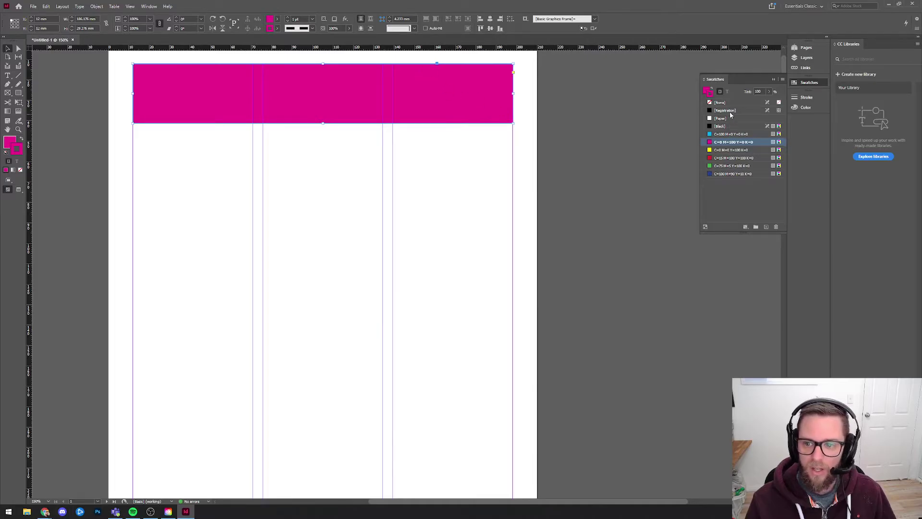
Set the band's stroke to None and reduce the tint of its magenta fill to about half.
{"action": "left_click", "coordinate": [769, 91]}
{"action": "mouse_move", "coordinate": [768, 103]}
{"action": "left_mouse_down"}
{"action": "mouse_move", "coordinate": [748, 103]}
{"action": "mouse_move", "coordinate": [768, 103]}
{"action": "left_mouse_up"}
{"action": "left_click", "coordinate": [719, 102]}
{"action": "left_click", "coordinate": [707, 92]}
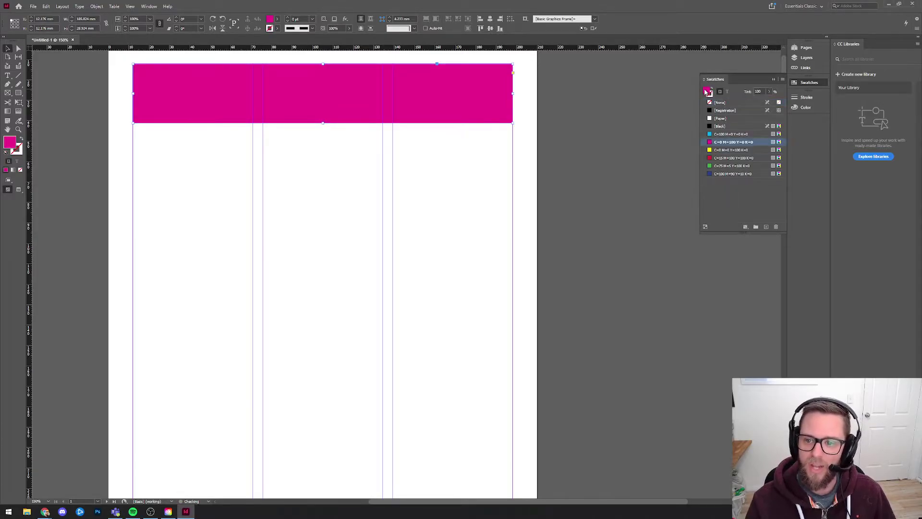
{"action": "left_click", "coordinate": [769, 91]}
{"action": "left_click_drag", "start_coordinate": [768, 103], "coordinate": [753, 103]}
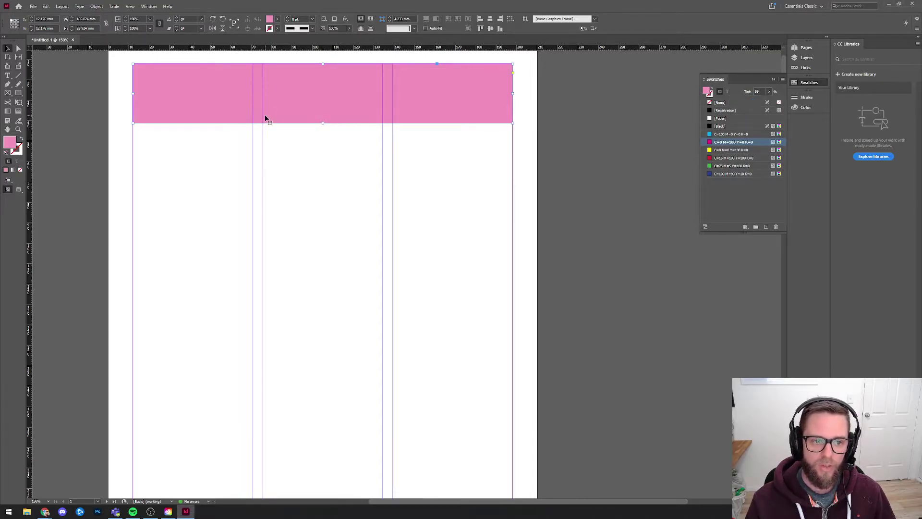
Try an opacity of 52% on the band, then restore it to 100% and deselect it.
{"action": "left_click", "coordinate": [349, 28]}
{"action": "left_click_drag", "start_coordinate": [351, 37], "coordinate": [329, 39]}
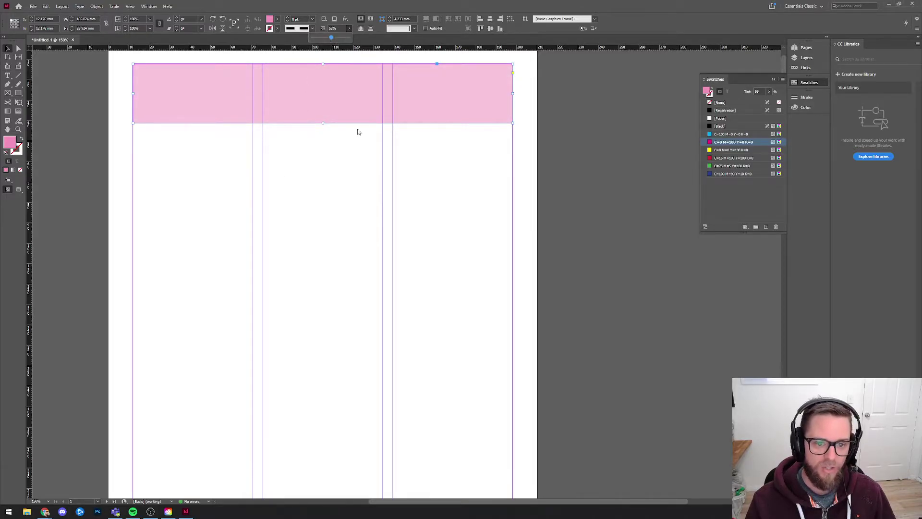
{"action": "left_click", "coordinate": [461, 128]}
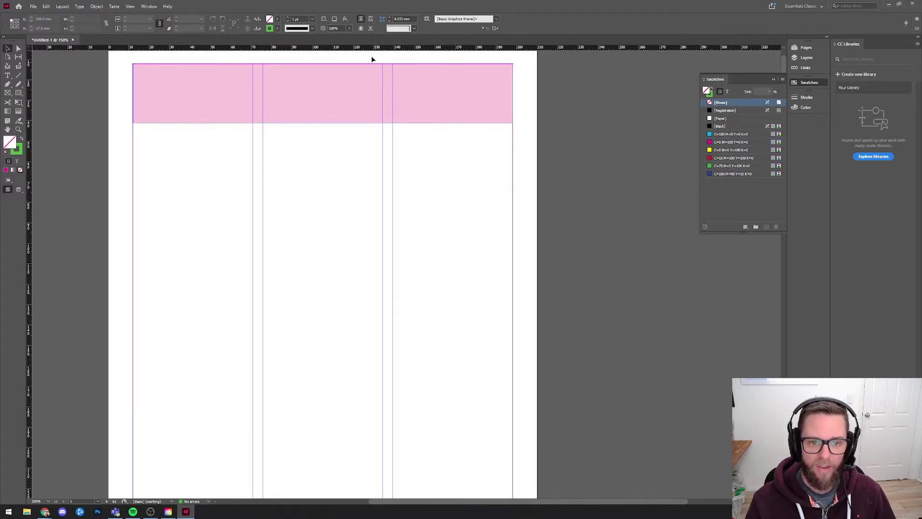
{"action": "left_click_drag", "start_coordinate": [403, 160], "coordinate": [503, 101]}
{"action": "left_click", "coordinate": [349, 29]}
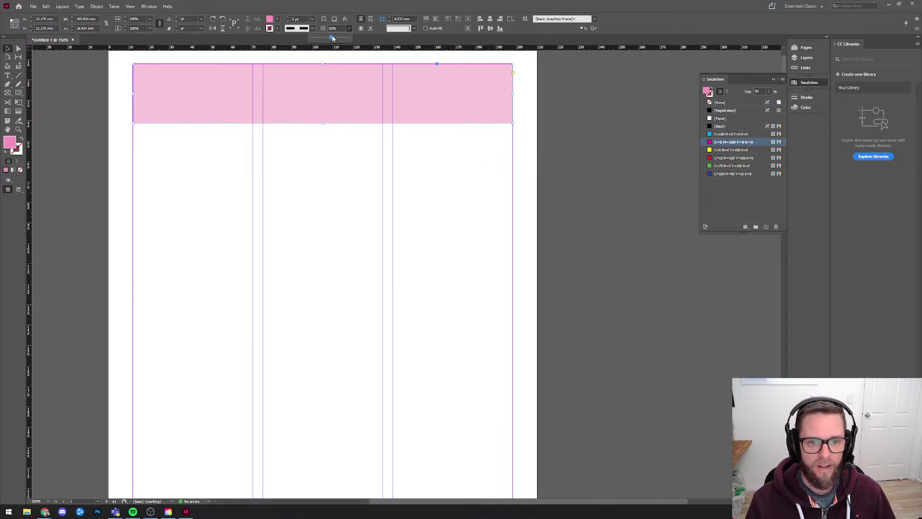
{"action": "left_click_drag", "start_coordinate": [333, 38], "coordinate": [352, 38]}
{"action": "left_click", "coordinate": [338, 166]}
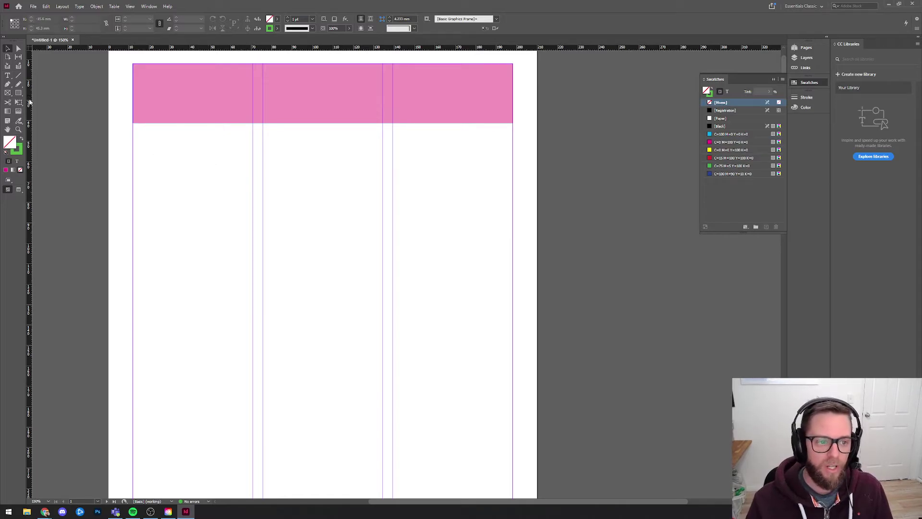
Create a text frame below the pink band reading "YEAR 12 PORTFOLIO" and "INDUSTRIAL TECHNOLOGY" on two lines.
{"action": "left_click", "coordinate": [8, 76]}
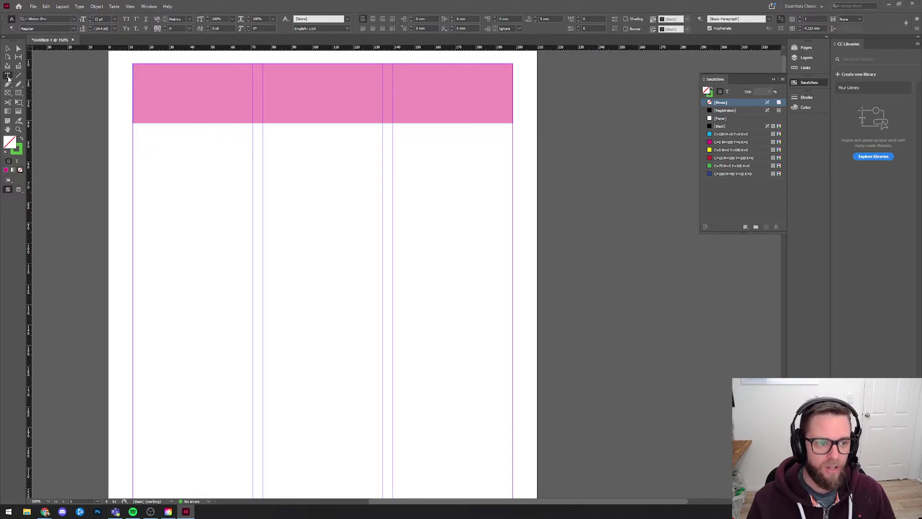
{"action": "left_click_drag", "start_coordinate": [181, 152], "coordinate": [471, 222]}
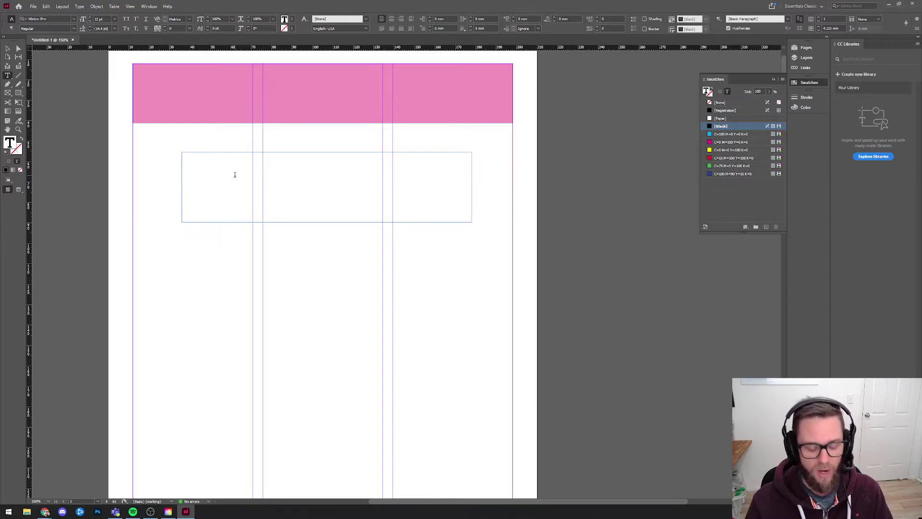
{"action": "type", "text": "YEAR 12 "}
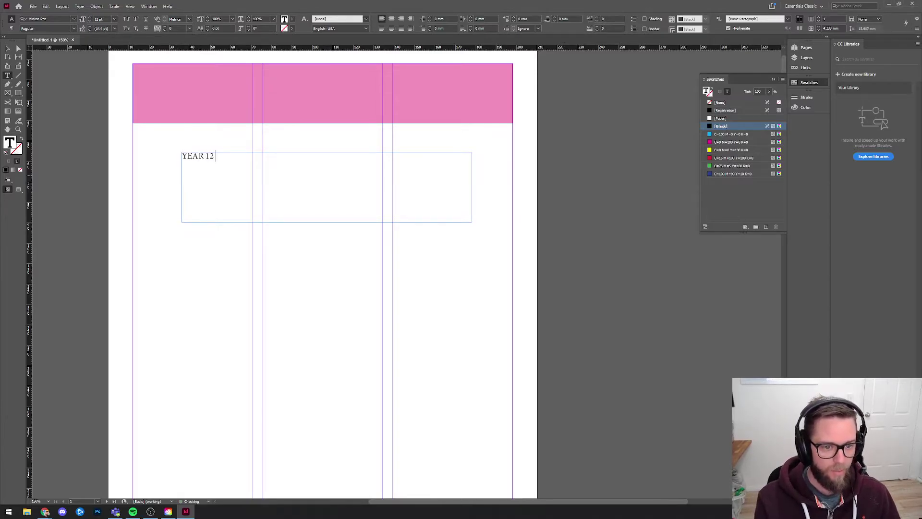
{"action": "type", "text": "PORTFOLIO"}
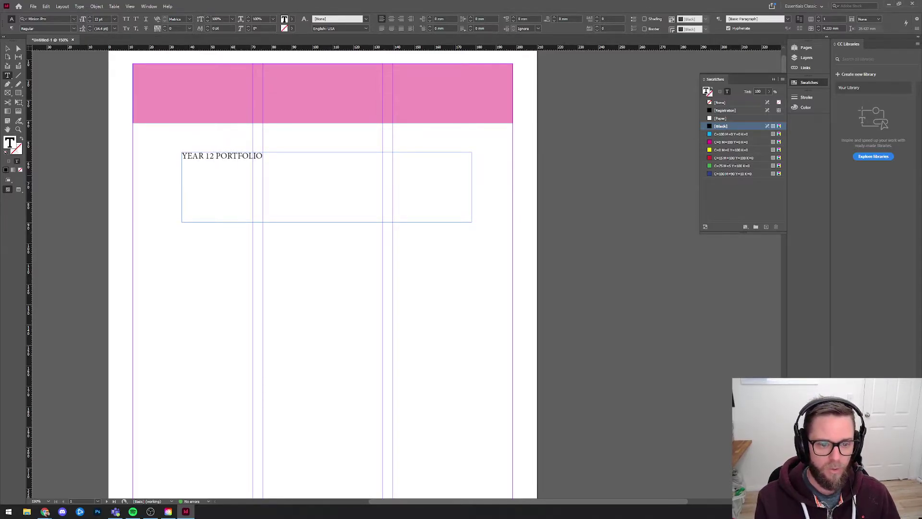
{"action": "key", "text": "Return"}
{"action": "type", "text": "INDUSTRI"}
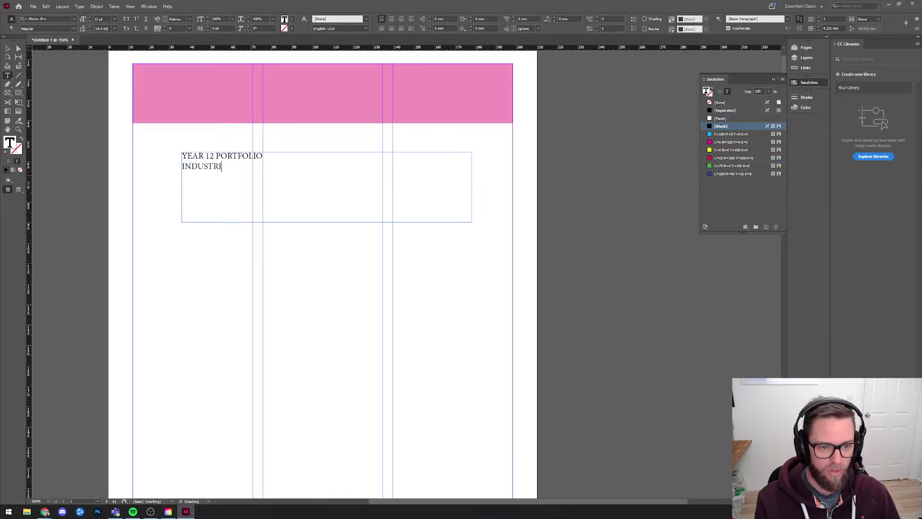
{"action": "type", "text": "AL TECHNOLOGY"}
{"action": "key", "text": "ctrl+a"}
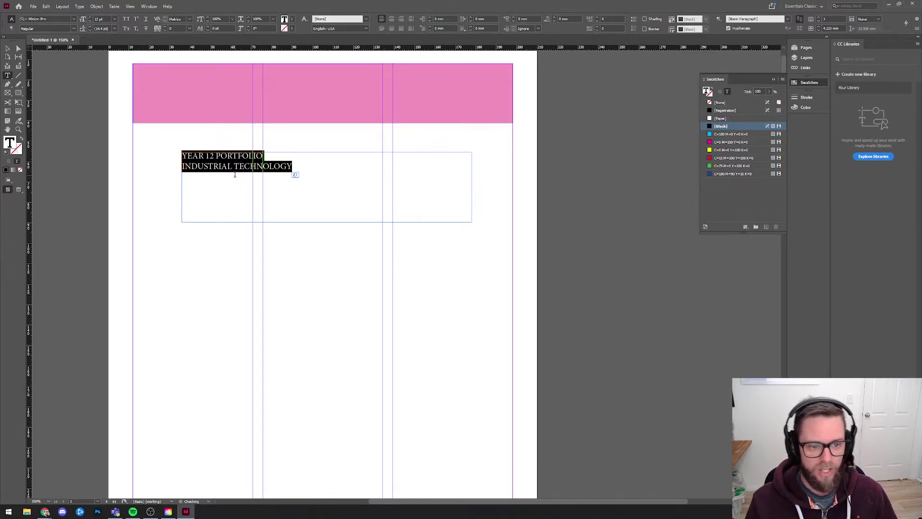
{"action": "left_click", "coordinate": [269, 167]}
{"action": "key", "text": "ctrl+a"}
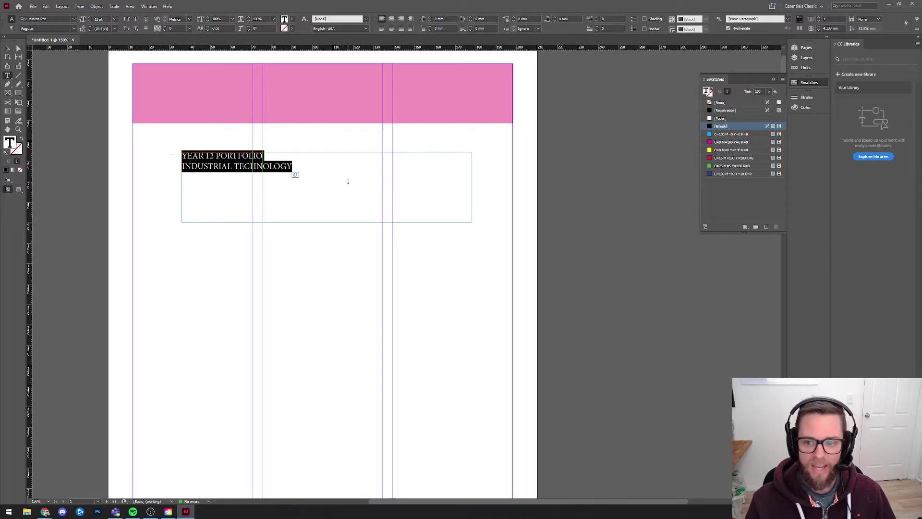
{"action": "left_click", "coordinate": [235, 163]}
{"action": "key", "text": "ctrl+a"}
{"action": "left_click", "coordinate": [236, 167]}
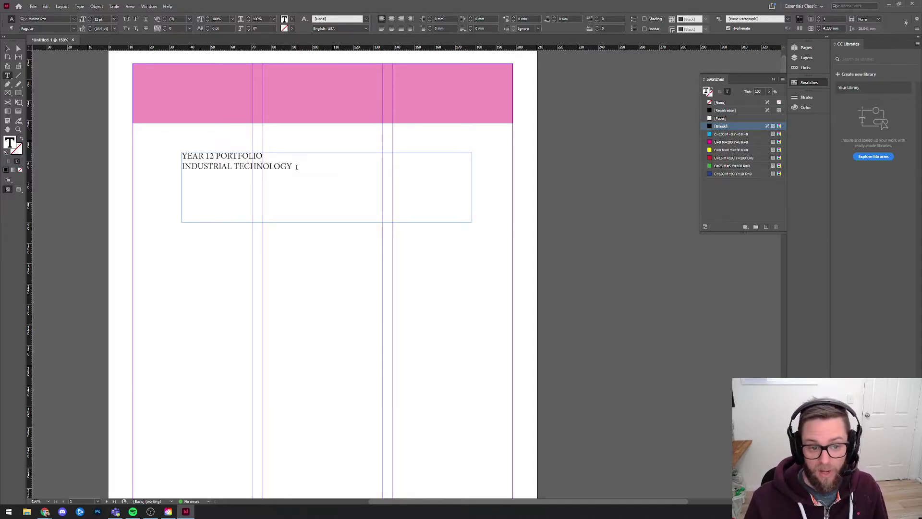
Show the Character panel and dock it below Color.
{"action": "left_click", "coordinate": [149, 6]}
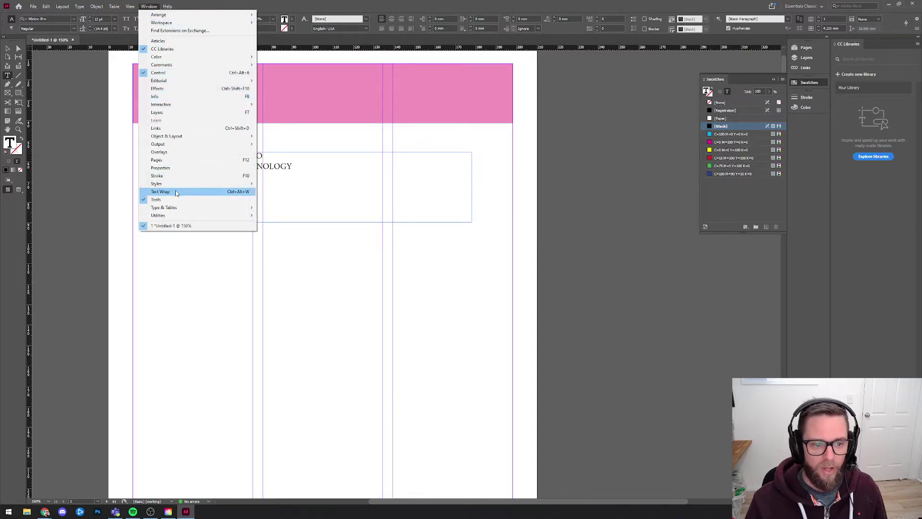
{"action": "mouse_move", "coordinate": [193, 207]}
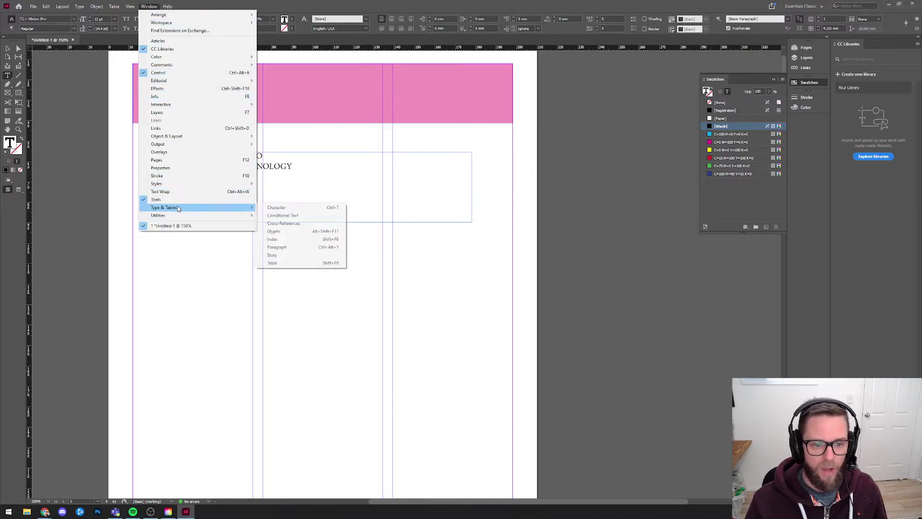
{"action": "left_click", "coordinate": [283, 210]}
{"action": "left_click_drag", "start_coordinate": [255, 111], "coordinate": [811, 123]}
Show the Paragraph panel, dock it below Character, and display the character settings.
{"action": "left_click", "coordinate": [148, 6]}
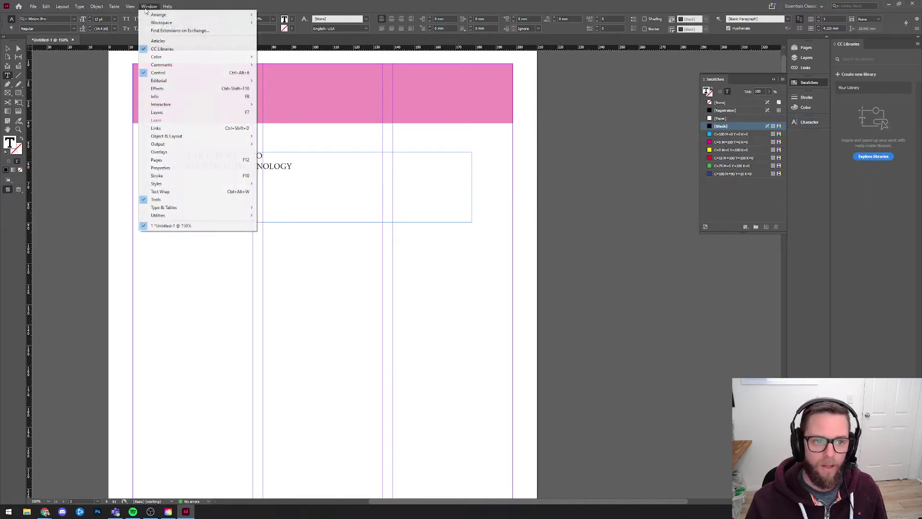
{"action": "mouse_move", "coordinate": [252, 216]}
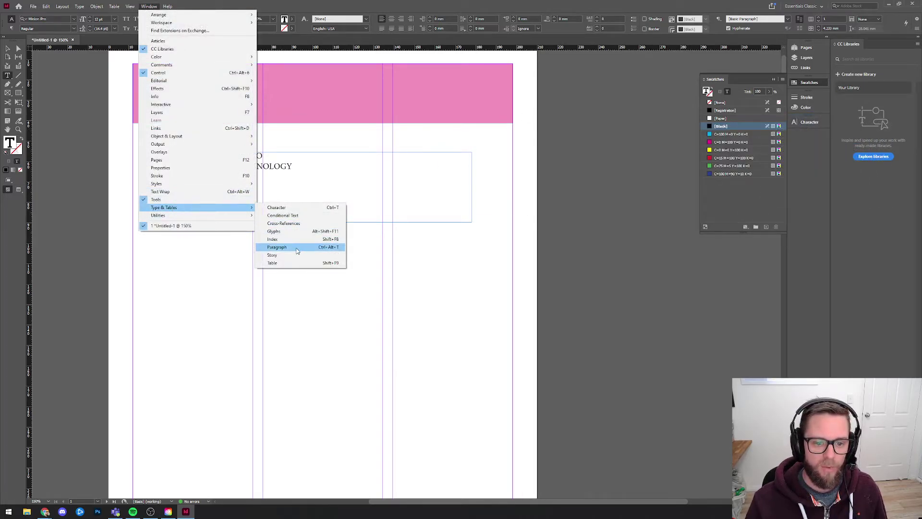
{"action": "left_click", "coordinate": [277, 247]}
{"action": "left_click_drag", "start_coordinate": [258, 122], "coordinate": [807, 126]}
{"action": "left_click", "coordinate": [807, 122]}
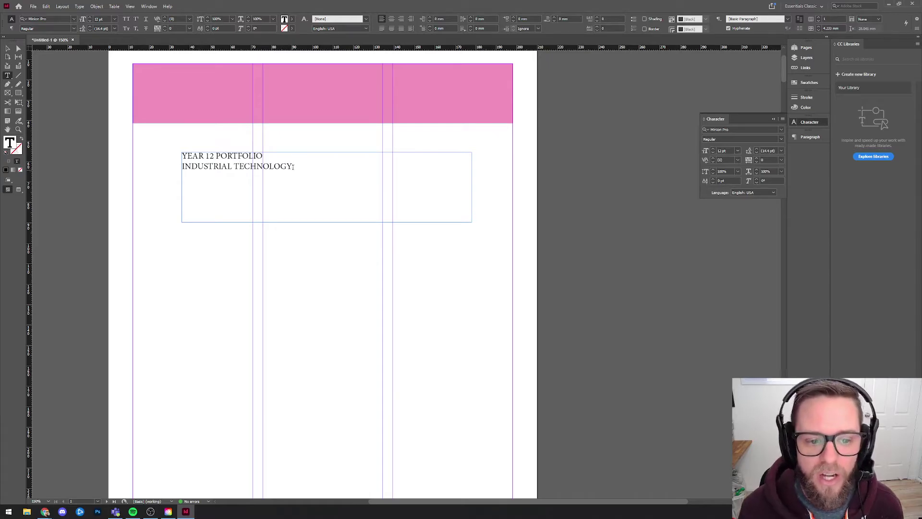
Set both lines of the title text to Bookman Old Style in the Bold style.
{"action": "left_click_drag", "start_coordinate": [296, 166], "coordinate": [182, 155]}
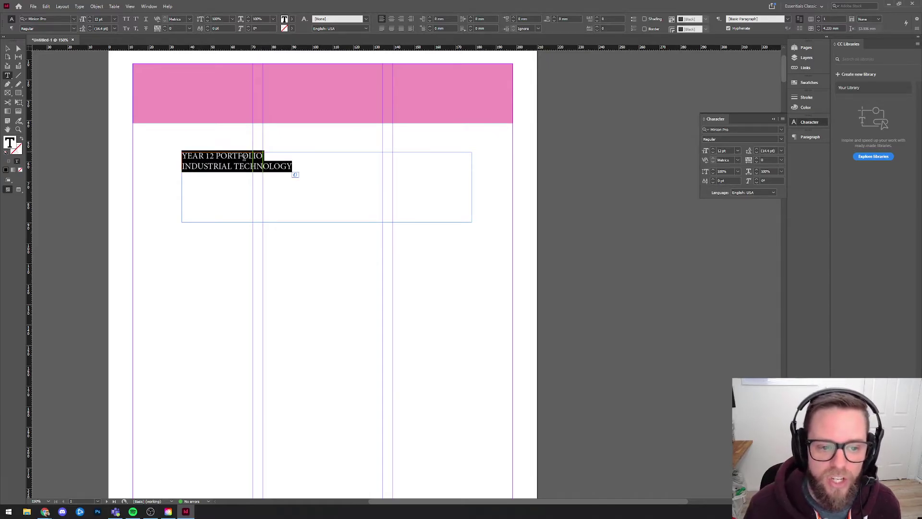
{"action": "left_click", "coordinate": [781, 129]}
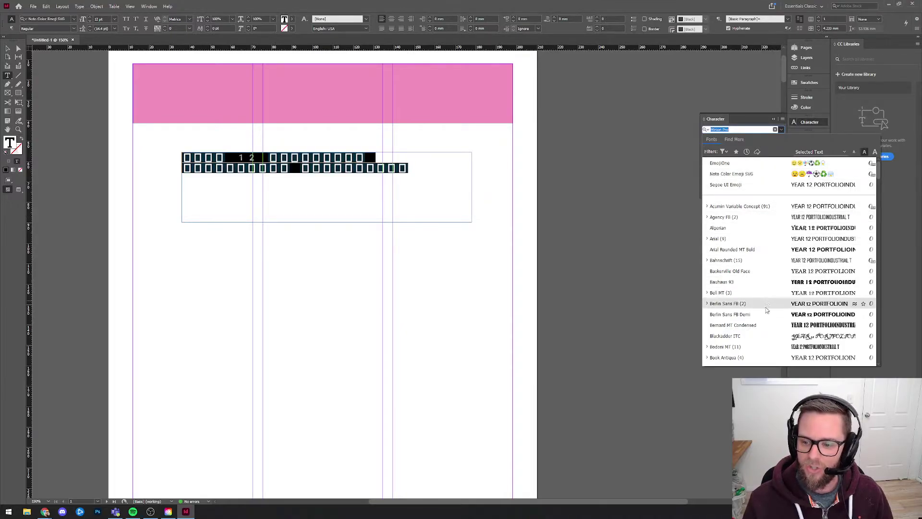
{"action": "scroll", "coordinate": [765, 314], "scroll_direction": "down", "scroll_amount": 3}
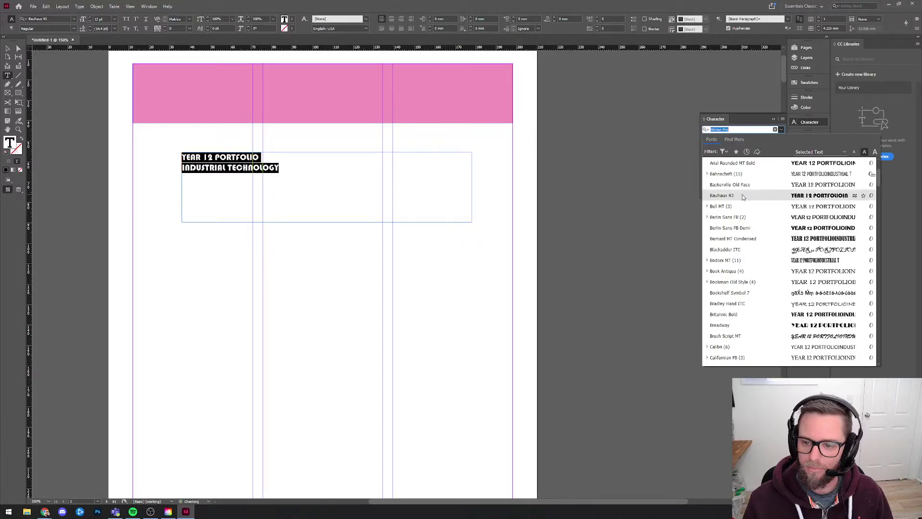
{"action": "left_click", "coordinate": [739, 282]}
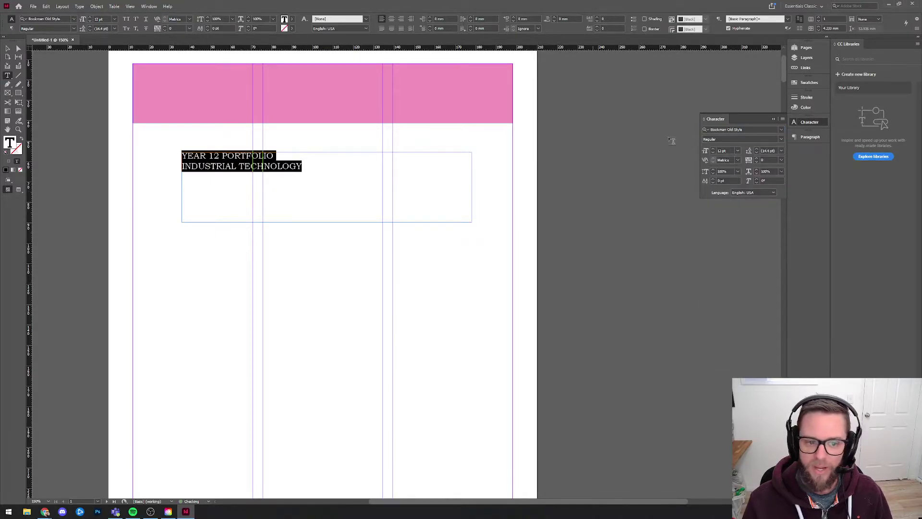
{"action": "left_click", "coordinate": [764, 139]}
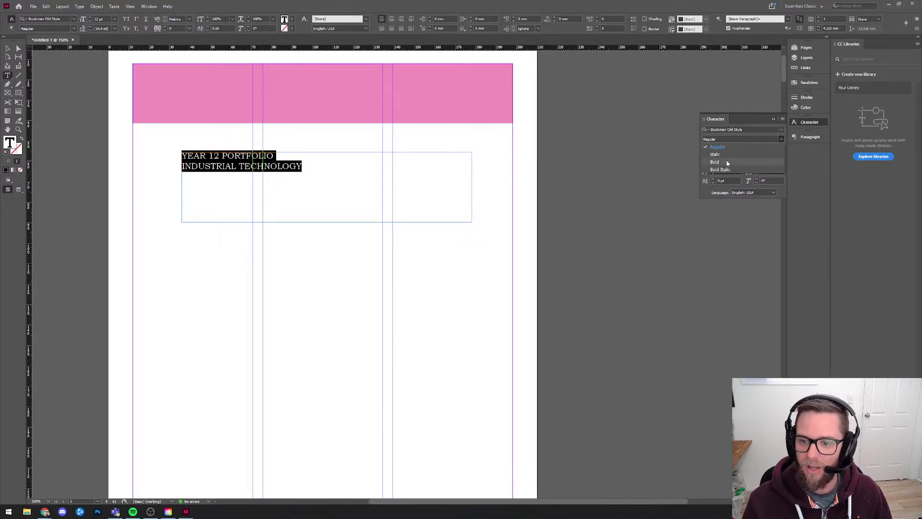
{"action": "left_click", "coordinate": [758, 153]}
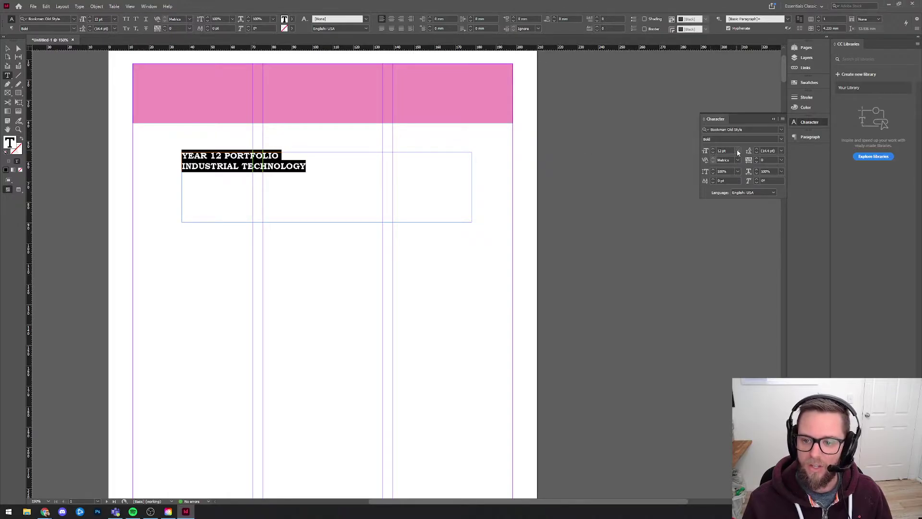
Set the title text size to 48 pt and nudge its frame slightly up and toward the page's left margin.
{"action": "left_click", "coordinate": [738, 151]}
{"action": "left_click", "coordinate": [729, 250]}
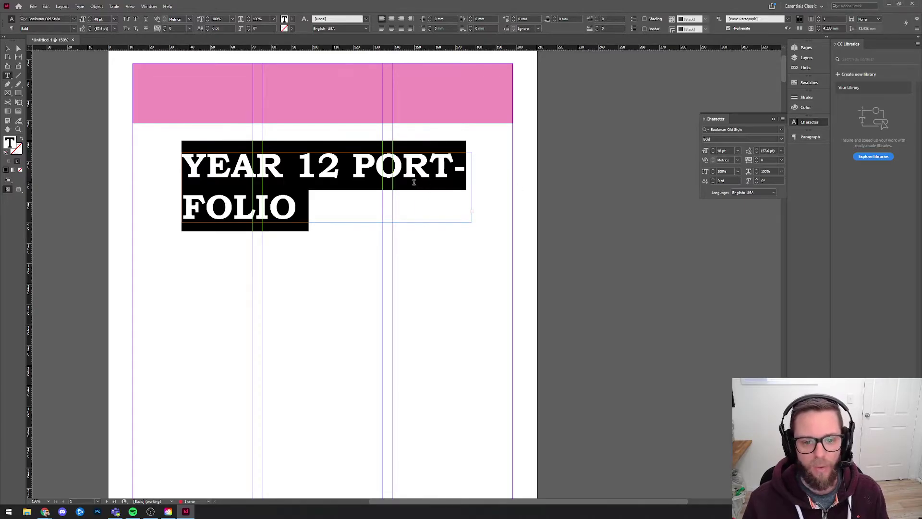
{"action": "key", "text": "Right"}
{"action": "key", "text": "Escape"}
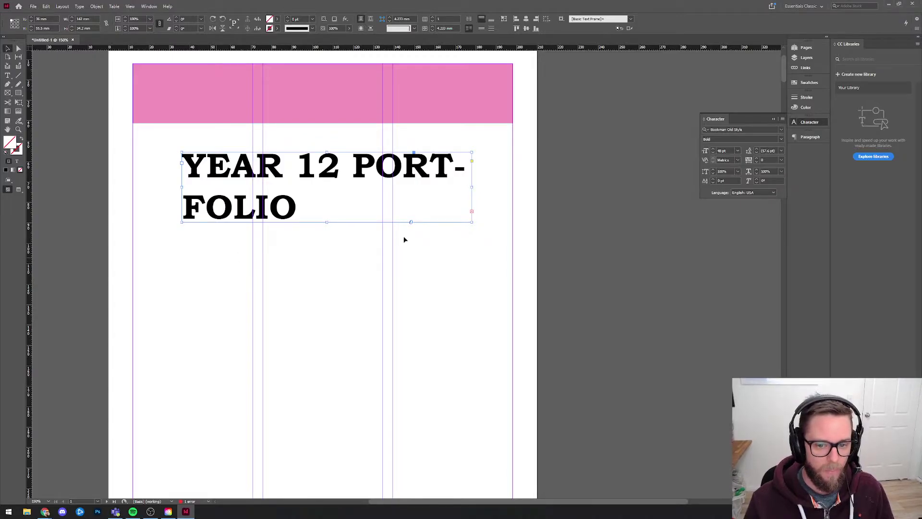
{"action": "left_click_drag", "start_coordinate": [311, 169], "coordinate": [302, 162]}
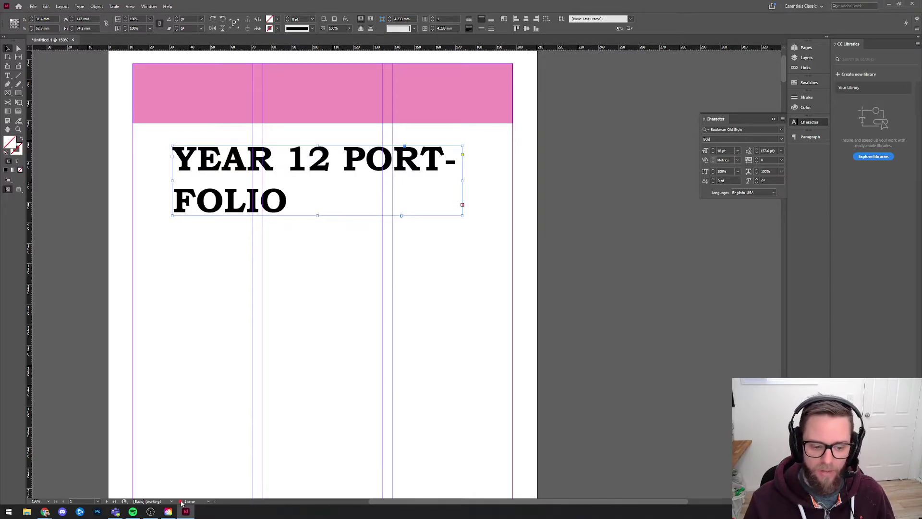
Inspect the overset text error in Preflight, jump to the affected text frame, and close the Preflight panel.
{"action": "left_click", "coordinate": [209, 501]}
{"action": "double_click", "coordinate": [201, 502]}
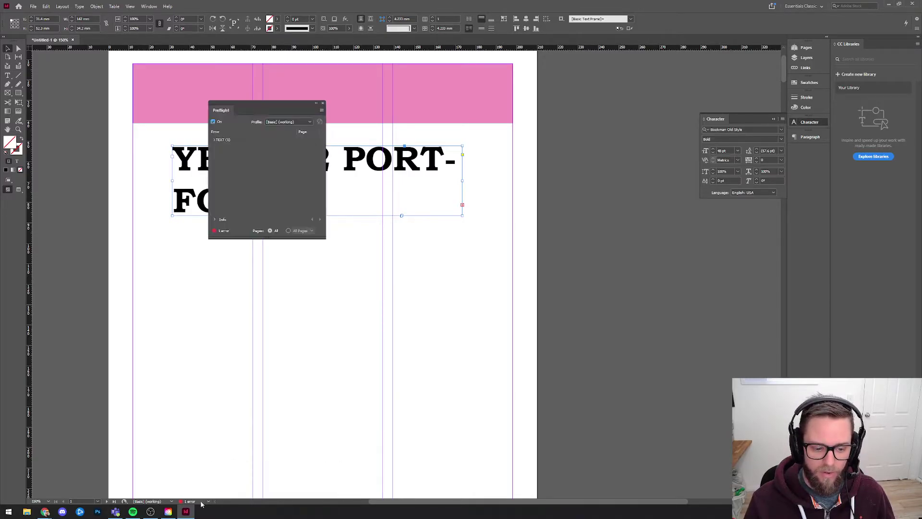
{"action": "left_click", "coordinate": [214, 140]}
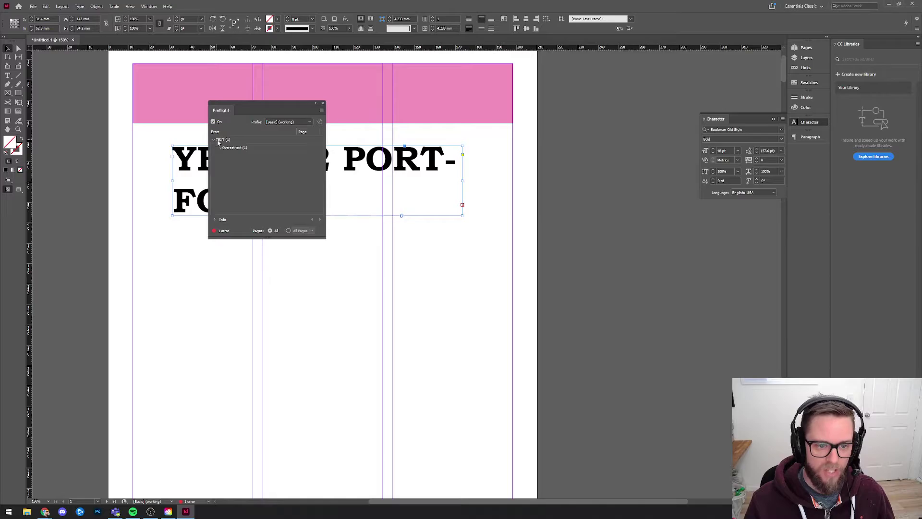
{"action": "left_click", "coordinate": [219, 149]}
{"action": "left_click", "coordinate": [233, 157]}
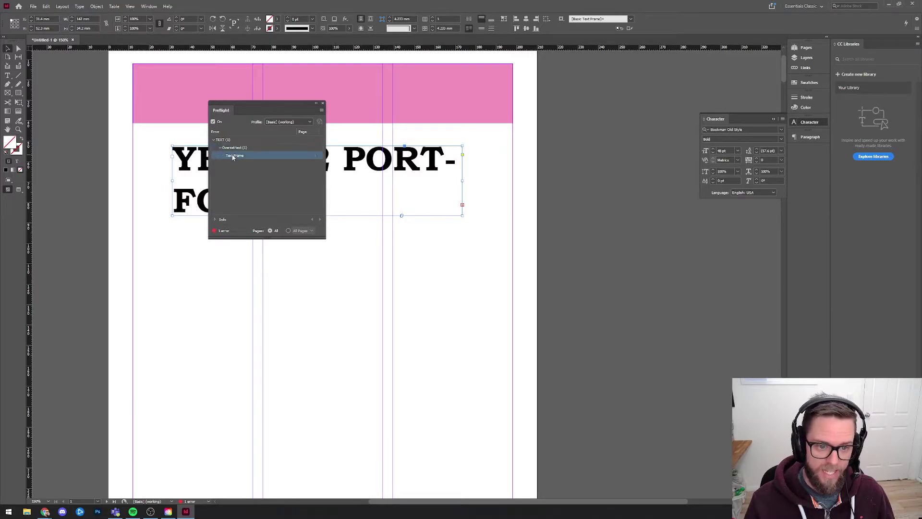
{"action": "left_click", "coordinate": [315, 159]}
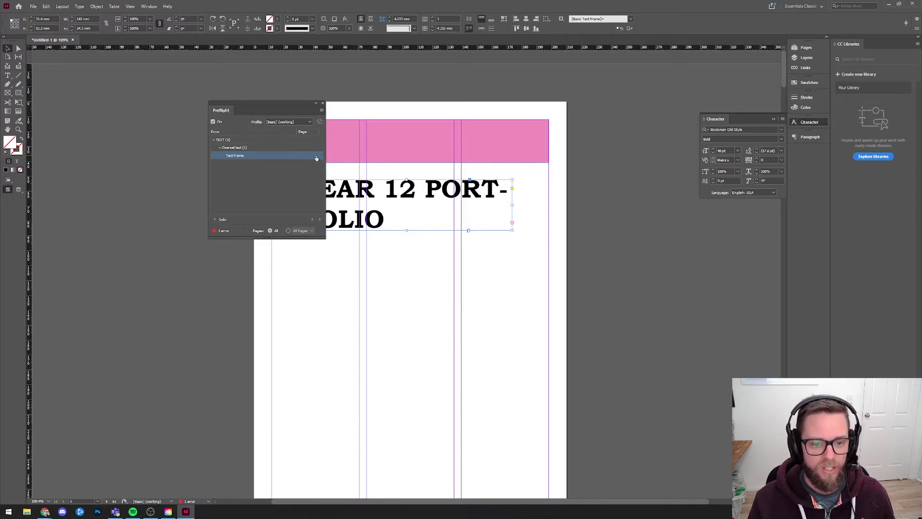
{"action": "left_click", "coordinate": [322, 103]}
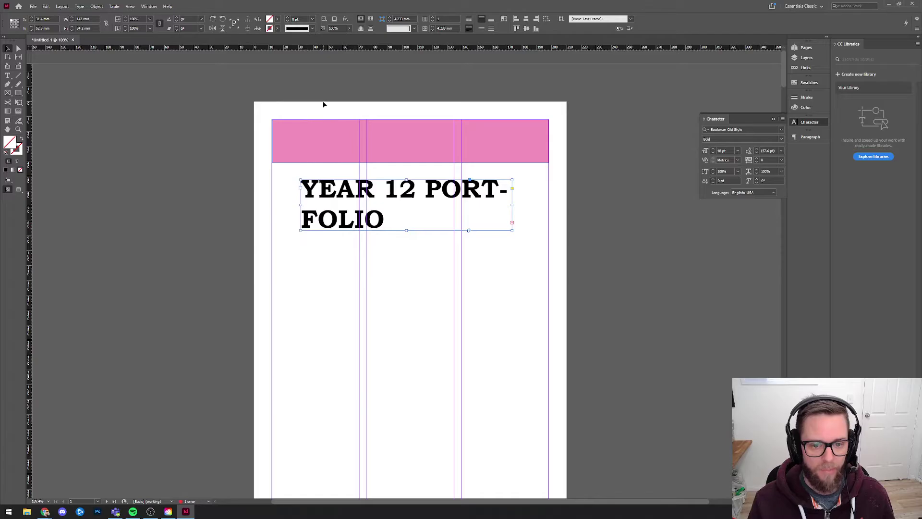
Try a size of 30 pt on all the title text, then undo the size change.
{"action": "double_click", "coordinate": [400, 192]}
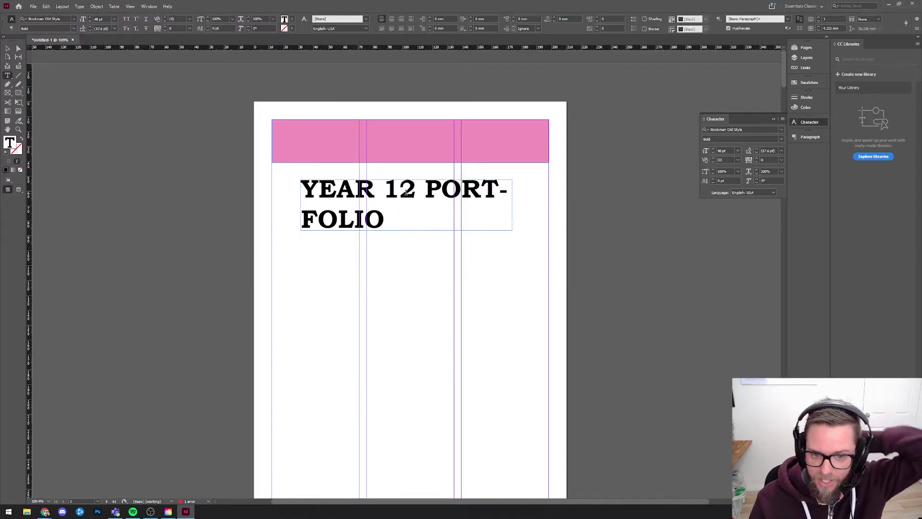
{"action": "left_click_drag", "start_coordinate": [355, 192], "coordinate": [386, 192]}
{"action": "left_click", "coordinate": [403, 199]}
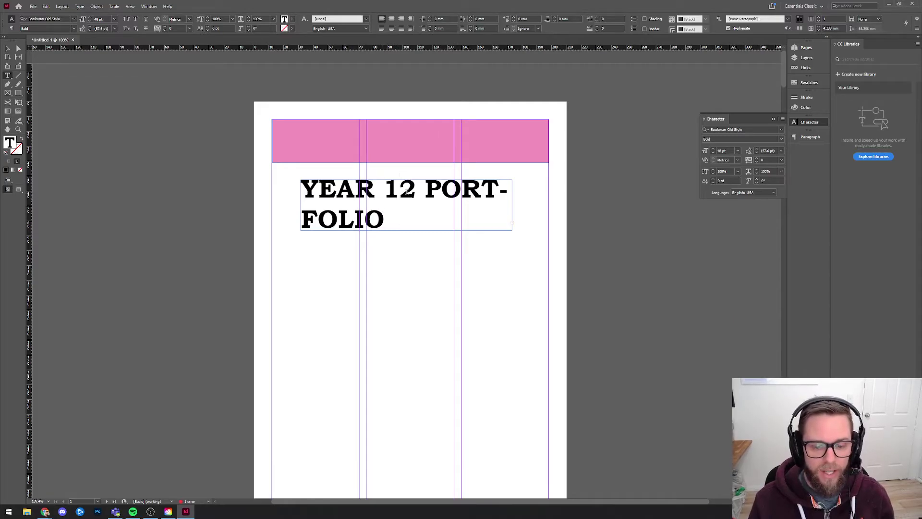
{"action": "key", "text": "ctrl+a"}
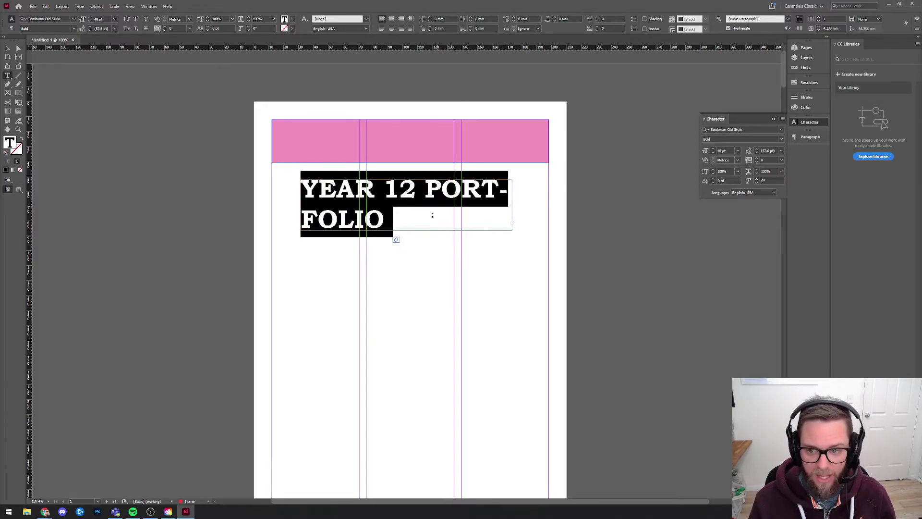
{"action": "left_click", "coordinate": [737, 151]}
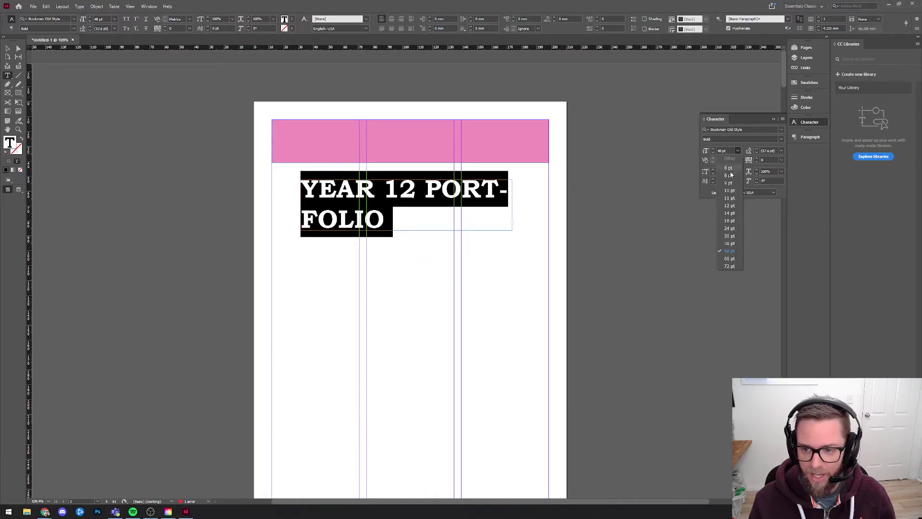
{"action": "left_click", "coordinate": [729, 236]}
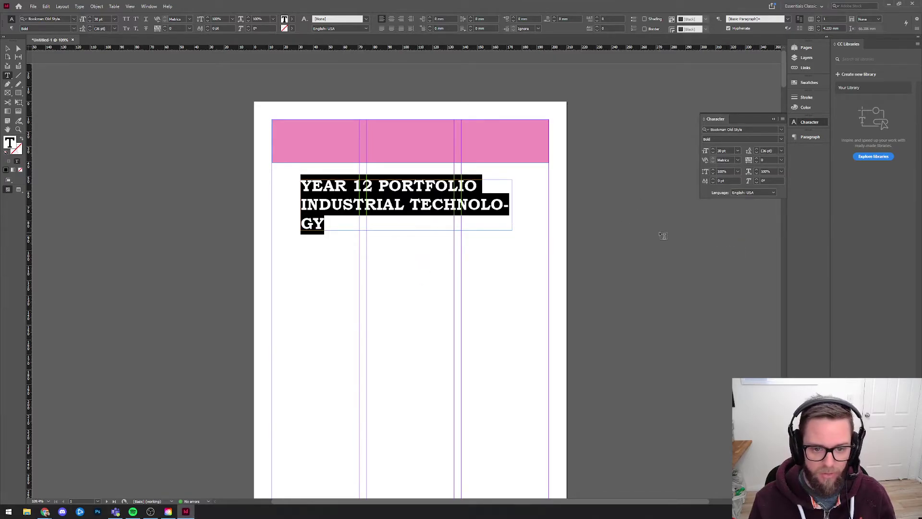
{"action": "key", "text": "ctrl+z"}
{"action": "key", "text": "Right"}
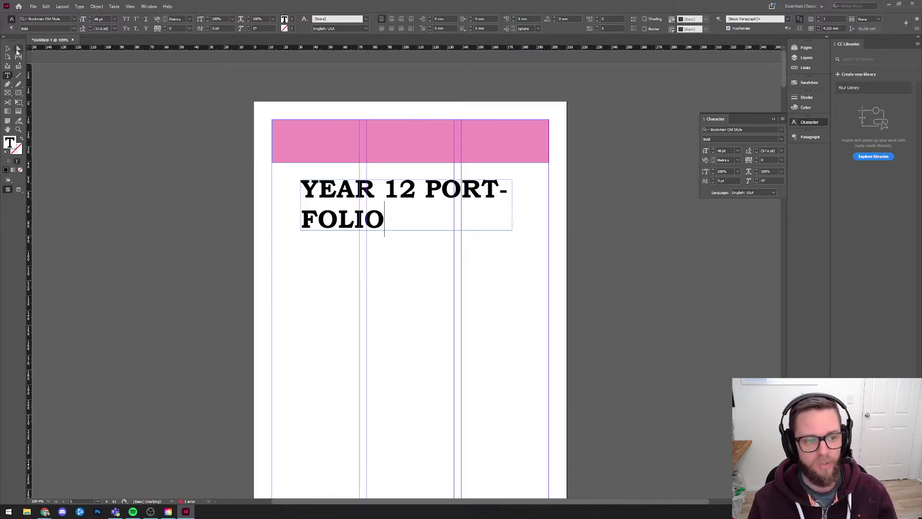
Try extending the title frame downward, undo it, and move the frame up to sit just below the pink band.
{"action": "key", "text": "Escape"}
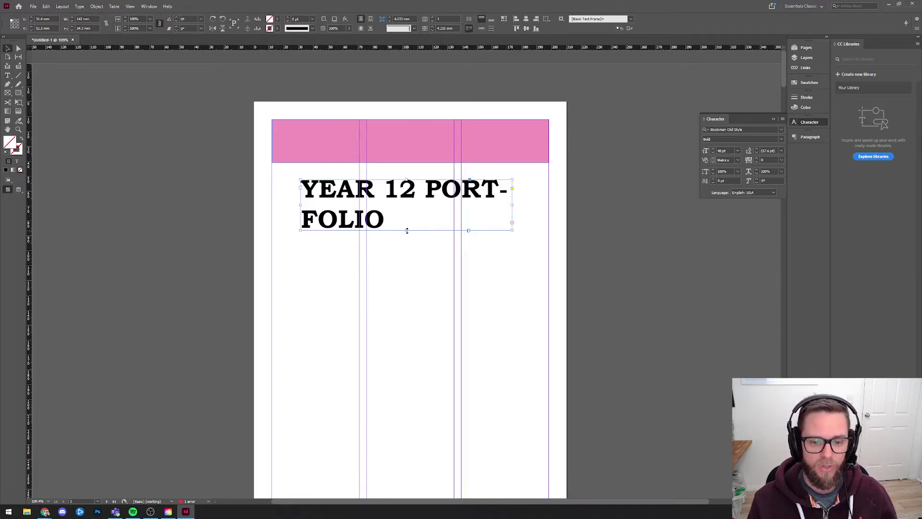
{"action": "left_click_drag", "start_coordinate": [403, 232], "coordinate": [407, 311]}
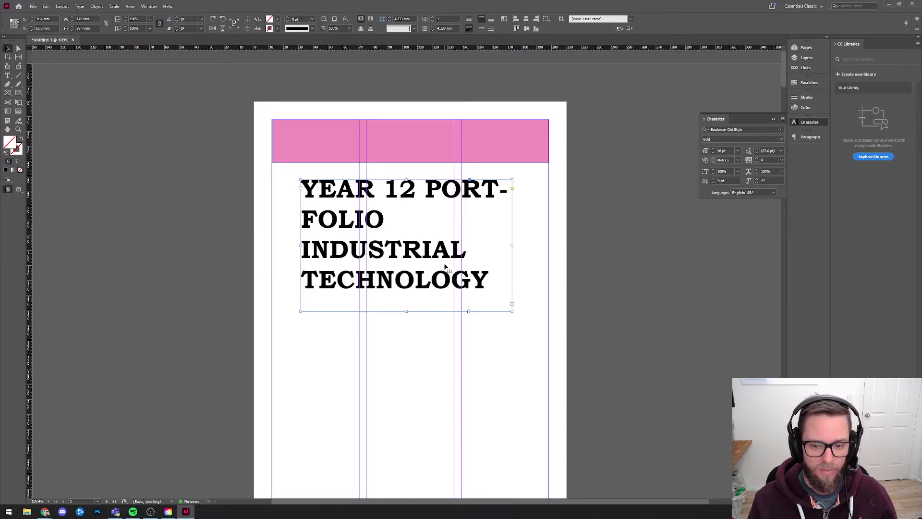
{"action": "key", "text": "ctrl+z"}
{"action": "left_click_drag", "start_coordinate": [397, 206], "coordinate": [375, 191]}
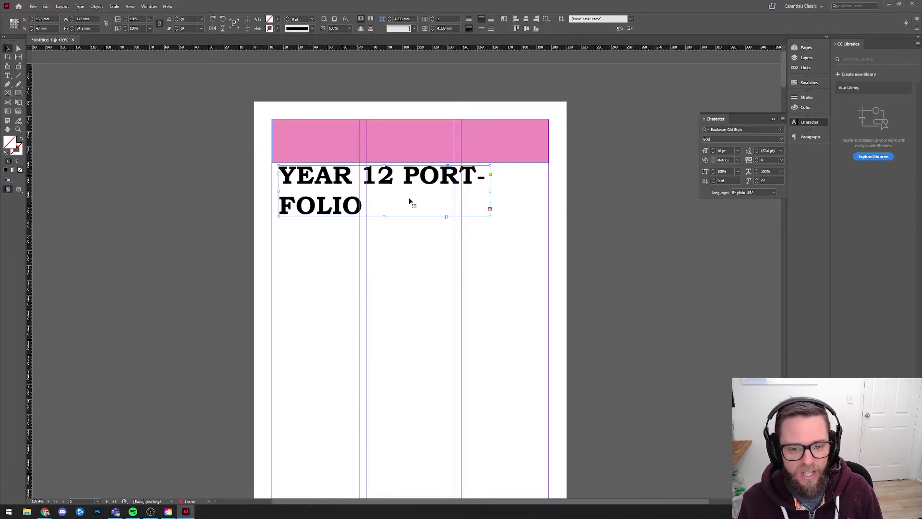
Flow the overset title text into a new frame in the middle column, widen it to about 104 mm, and delete it.
{"action": "left_click", "coordinate": [490, 209]}
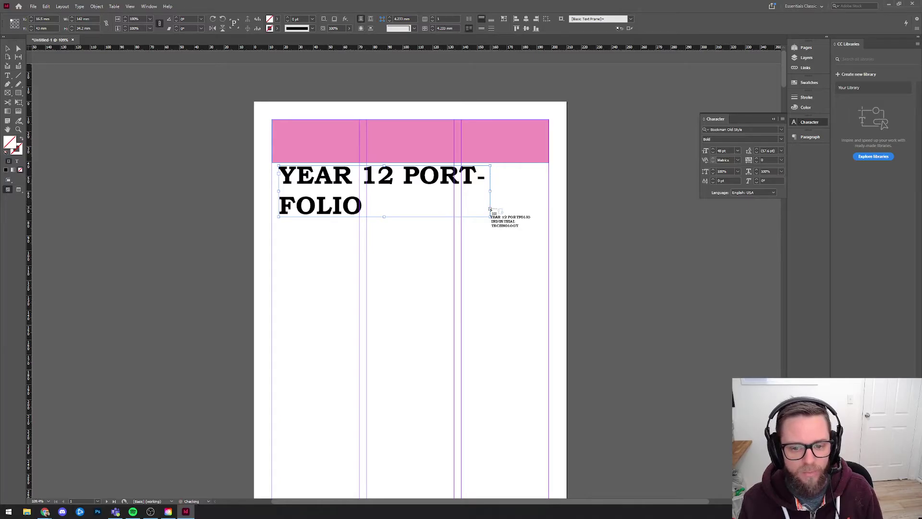
{"action": "left_click", "coordinate": [408, 285]}
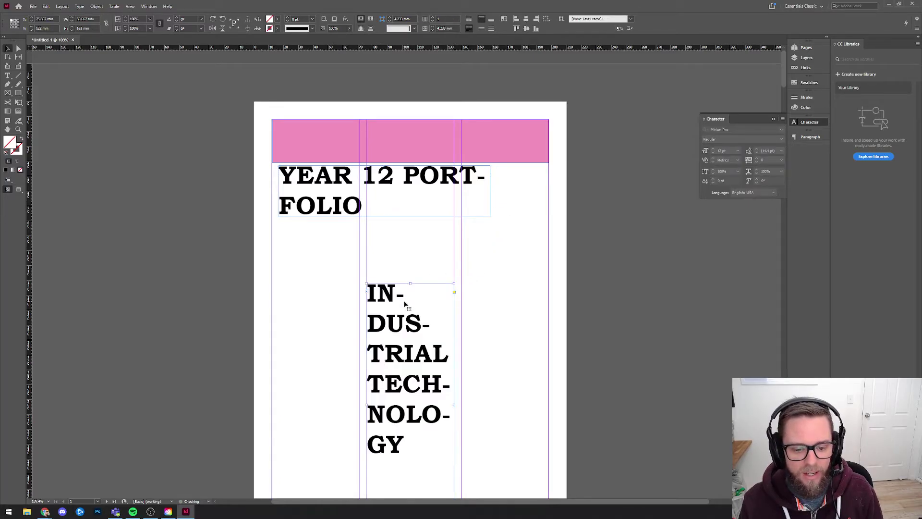
{"action": "left_click_drag", "start_coordinate": [418, 394], "coordinate": [421, 362]}
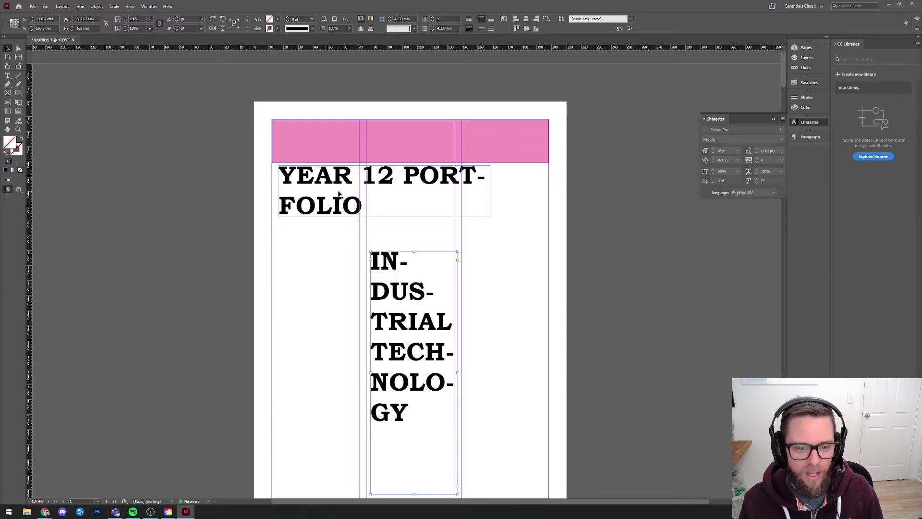
{"action": "left_click_drag", "start_coordinate": [458, 373], "coordinate": [525, 375]}
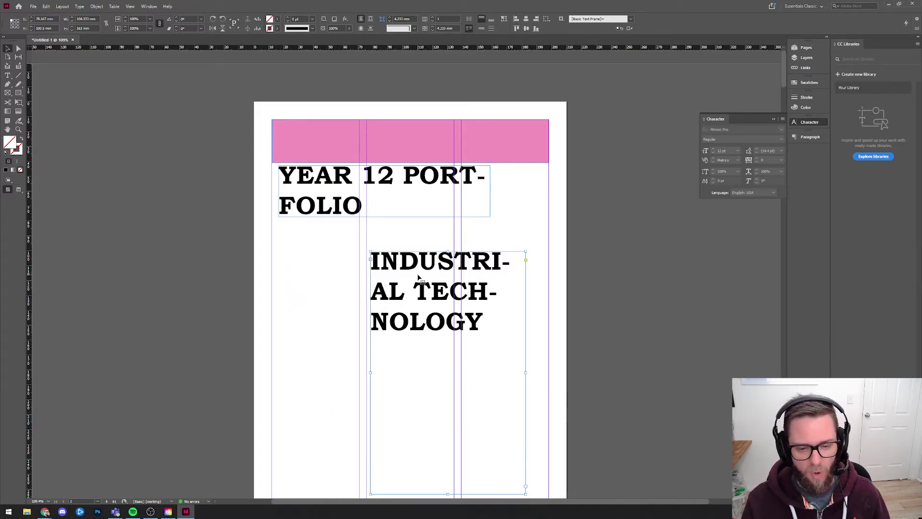
{"action": "key", "text": "Delete"}
Extend the title frame downward to about 77 mm high and check the hyphenated break in PORTFOLIO.
{"action": "left_click", "coordinate": [386, 216]}
{"action": "left_click_drag", "start_coordinate": [386, 217], "coordinate": [385, 281]}
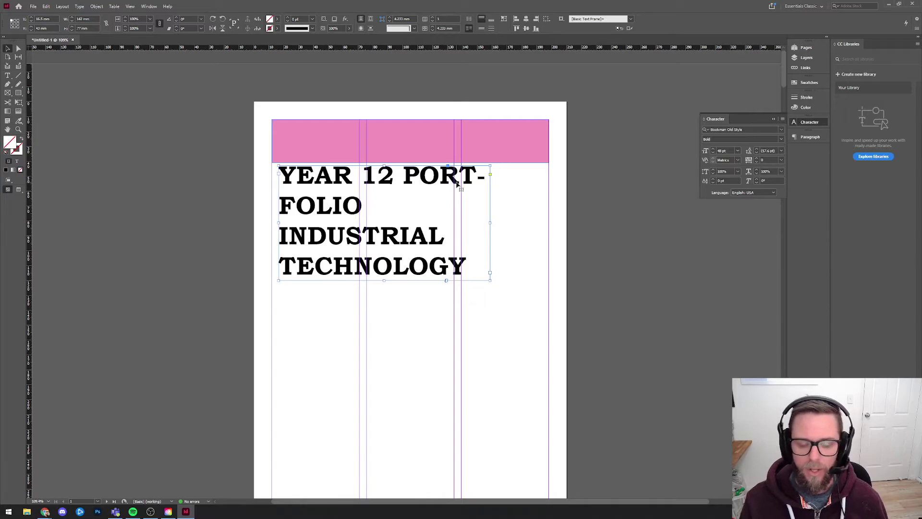
{"action": "double_click", "coordinate": [481, 179]}
{"action": "left_click", "coordinate": [486, 179]}
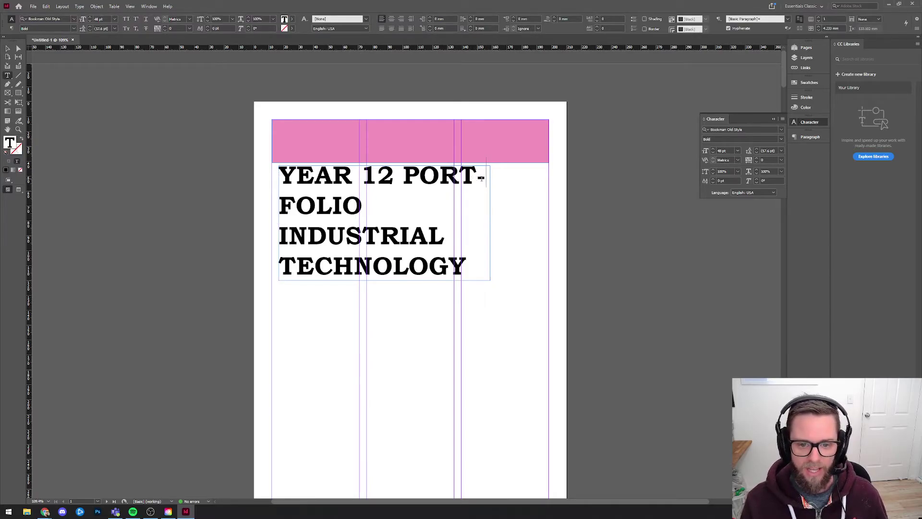
{"action": "key", "text": "ctrl+a"}
{"action": "left_click", "coordinate": [385, 197]}
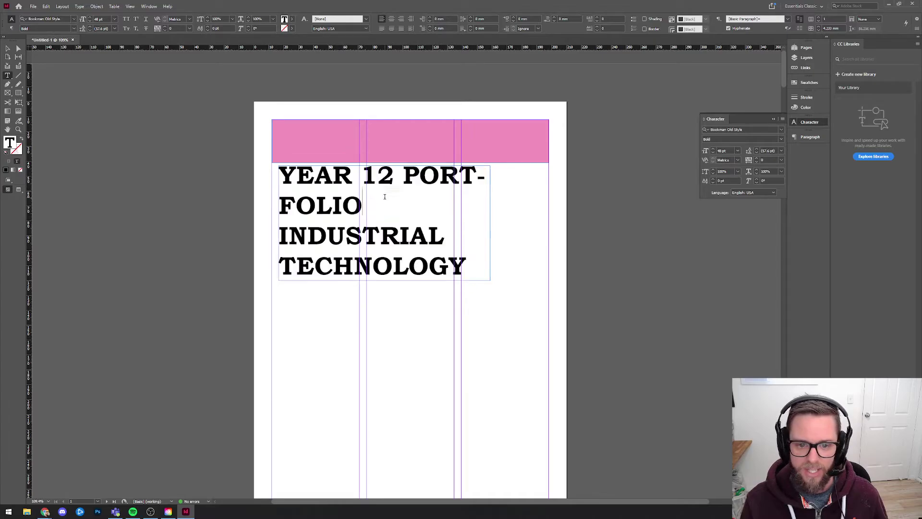
Move the title frame down to about Y 46 mm and turn off hyphenation for its text.
{"action": "left_click", "coordinate": [8, 48]}
{"action": "left_click_drag", "start_coordinate": [304, 209], "coordinate": [351, 213]}
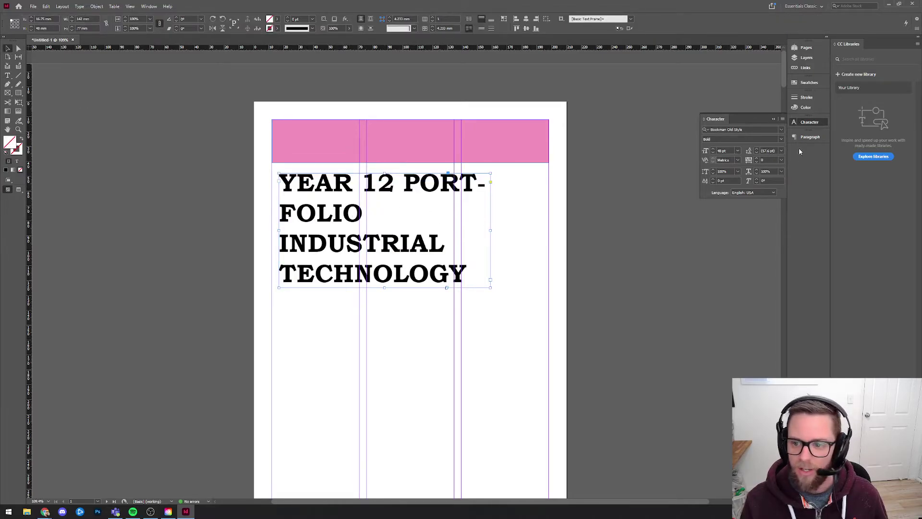
{"action": "left_click", "coordinate": [808, 138]}
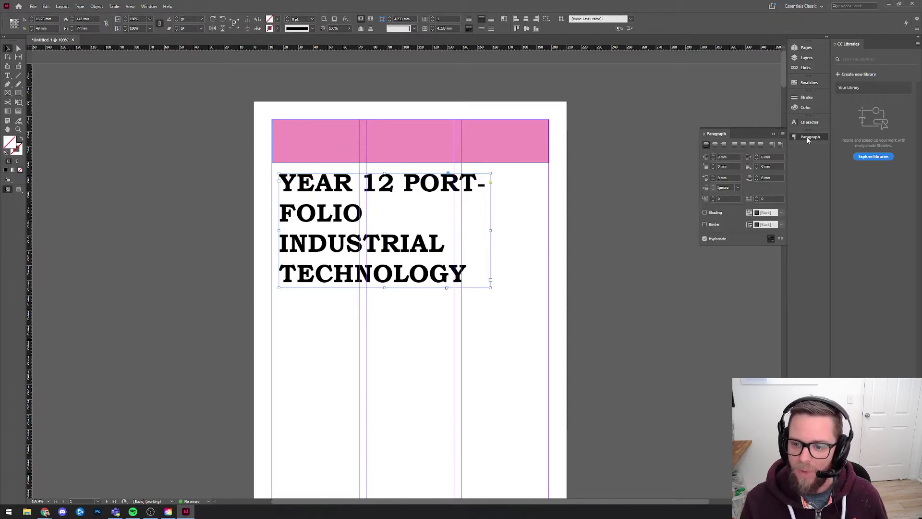
{"action": "left_click", "coordinate": [704, 239]}
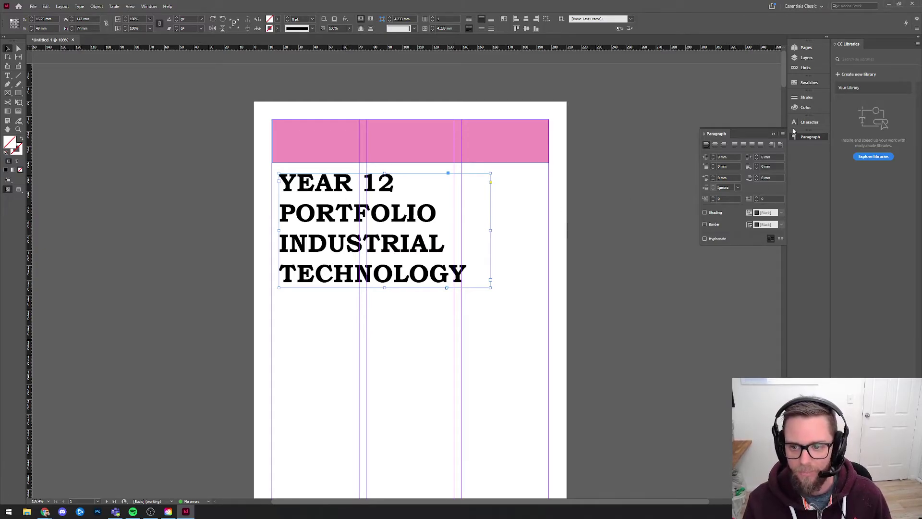
Try center and right alignment on the title text, then restore left alignment.
{"action": "left_click", "coordinate": [715, 145]}
{"action": "left_click", "coordinate": [724, 146]}
{"action": "left_click", "coordinate": [715, 145]}
{"action": "left_click", "coordinate": [706, 145]}
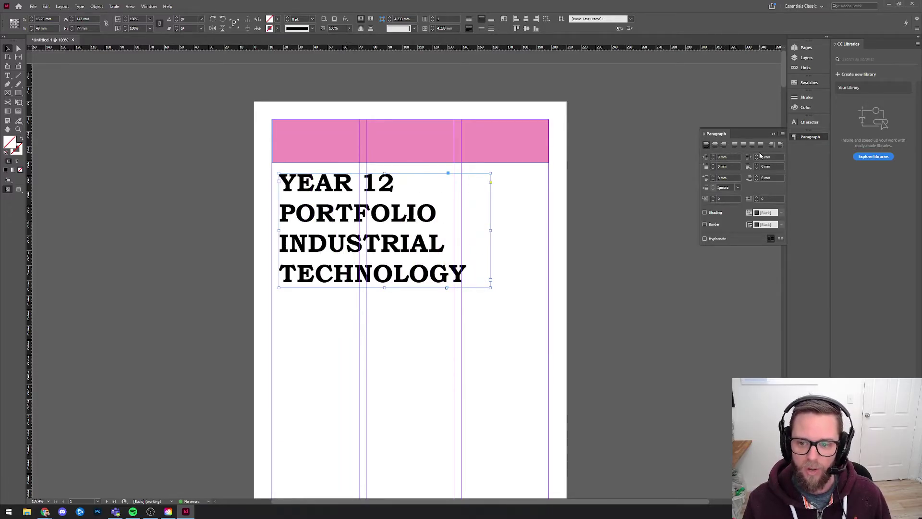
Reorder the docked panels so that Character sits below Paragraph.
{"action": "left_click_drag", "start_coordinate": [809, 122], "coordinate": [802, 142]}
{"action": "left_click", "coordinate": [813, 170]}
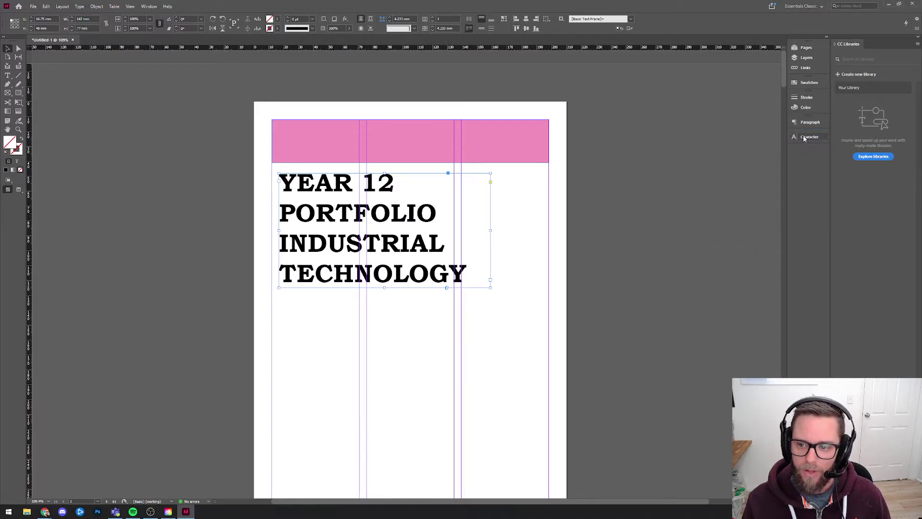
Show the Character settings, select all the title text and set its leading to 60 pt.
{"action": "left_click", "coordinate": [809, 137]}
{"action": "double_click", "coordinate": [416, 211]}
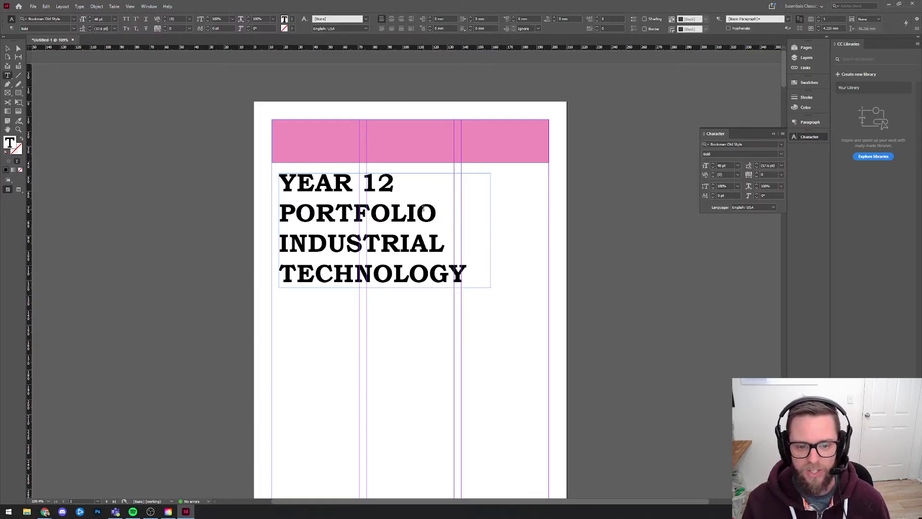
{"action": "key", "text": "ctrl+a"}
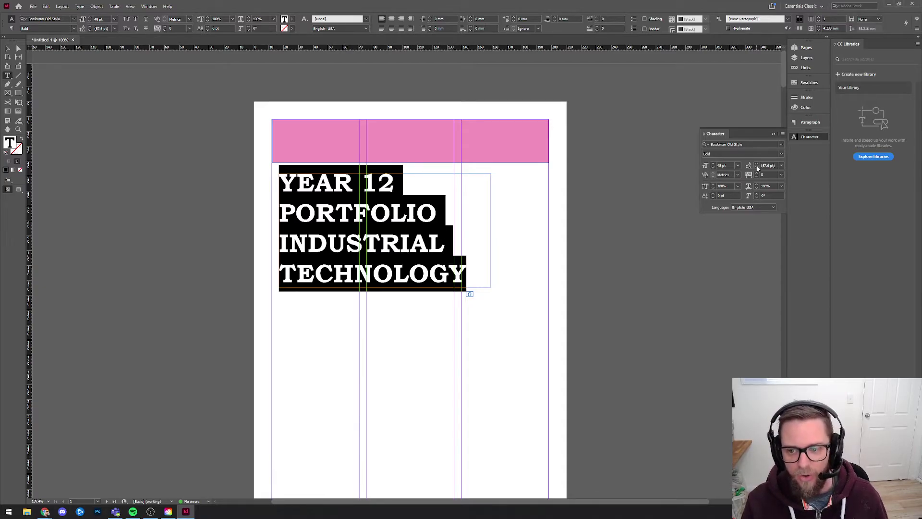
{"action": "left_click", "coordinate": [781, 165]}
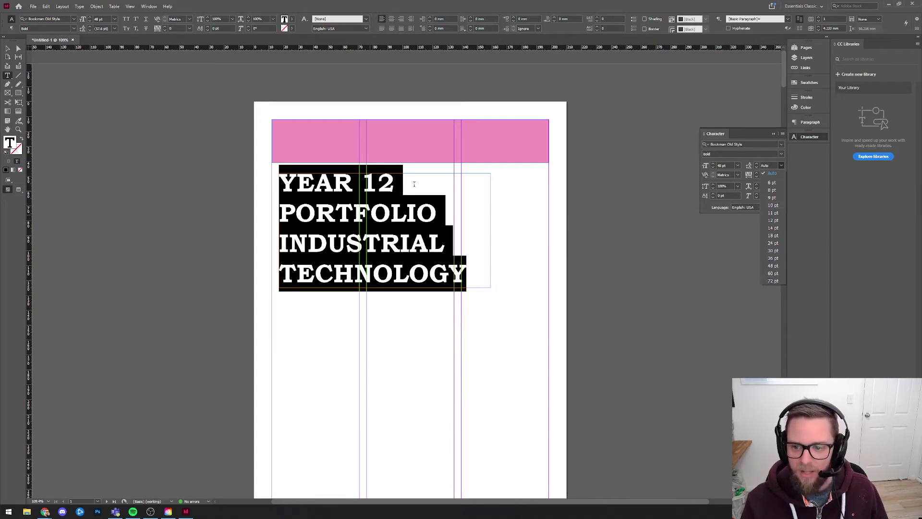
{"action": "left_click", "coordinate": [729, 165]}
{"action": "left_click", "coordinate": [726, 166]}
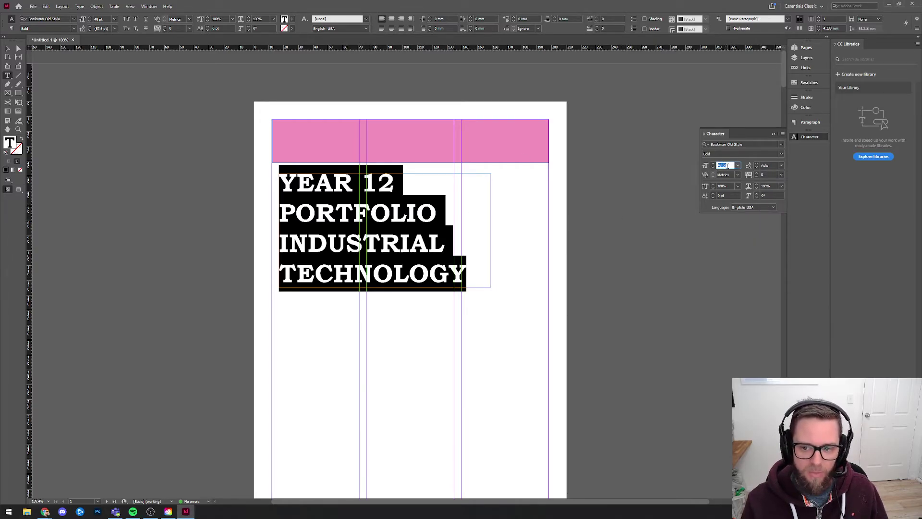
{"action": "left_click", "coordinate": [781, 165]}
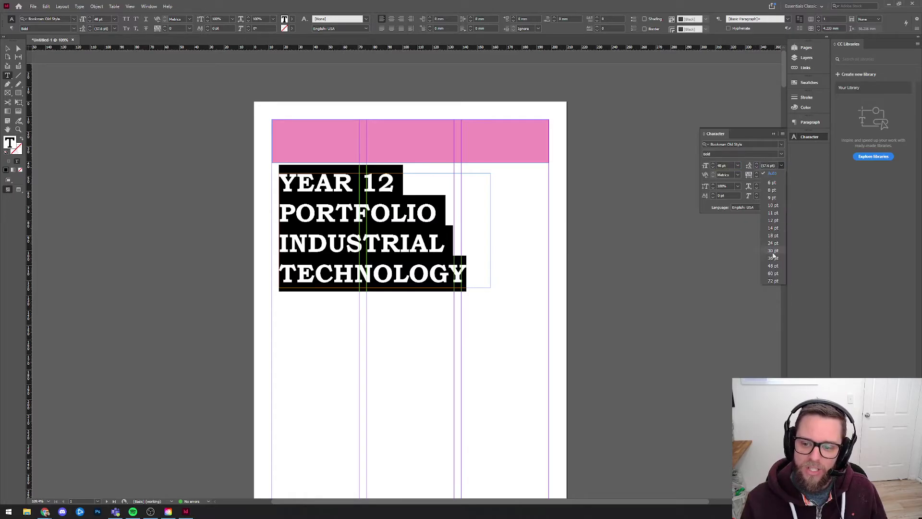
{"action": "left_click", "coordinate": [774, 278]}
Tighten the title's leading to 36 pt, try 34 pt and settle on 38 pt.
{"action": "left_click", "coordinate": [781, 165]}
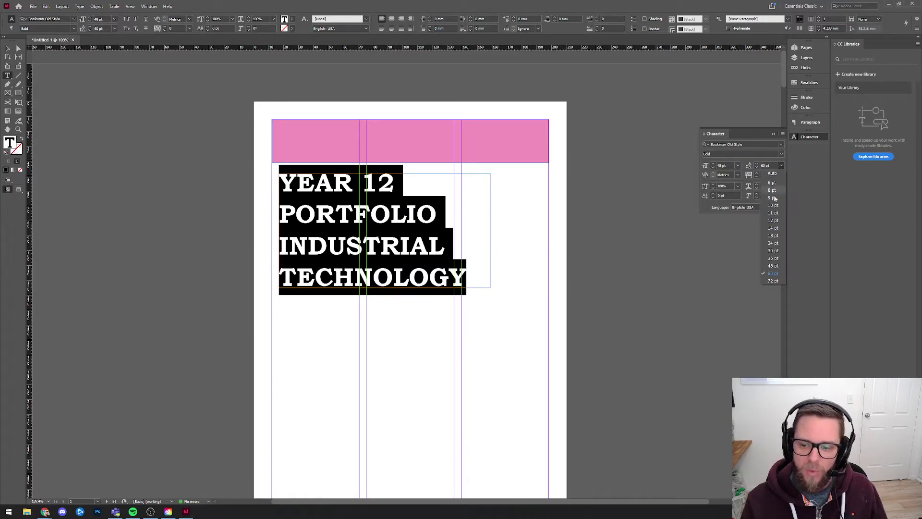
{"action": "left_click", "coordinate": [772, 259]}
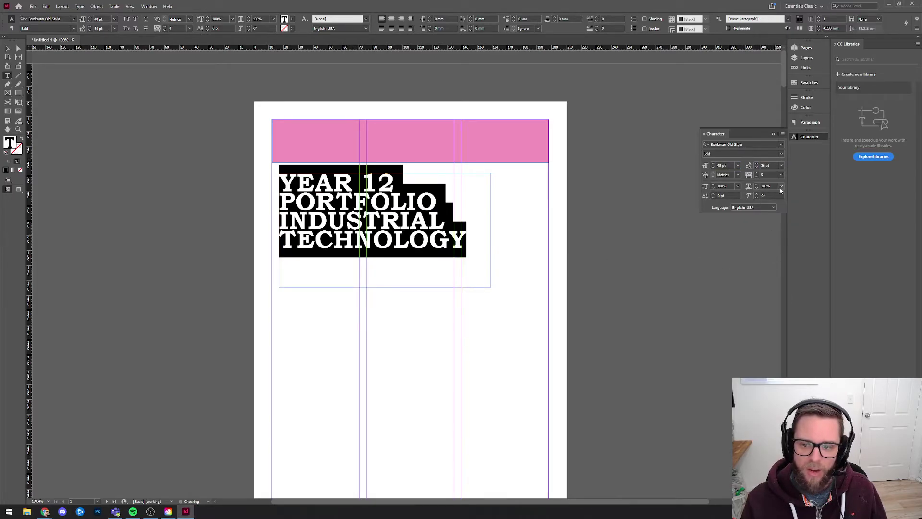
{"action": "left_click", "coordinate": [756, 167]}
{"action": "left_click", "coordinate": [757, 168]}
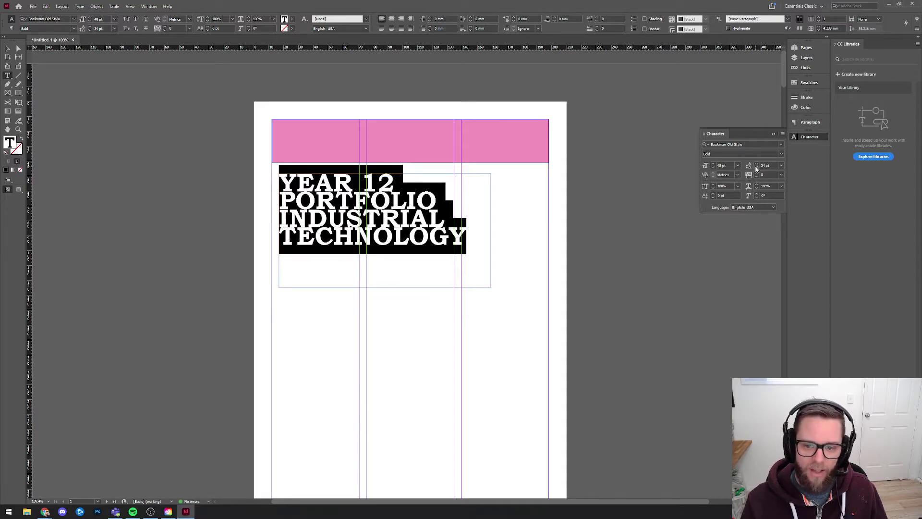
{"action": "left_click", "coordinate": [756, 163]}
{"action": "left_click", "coordinate": [756, 163]}
{"action": "left_click", "coordinate": [756, 163]}
{"action": "left_click", "coordinate": [757, 163]}
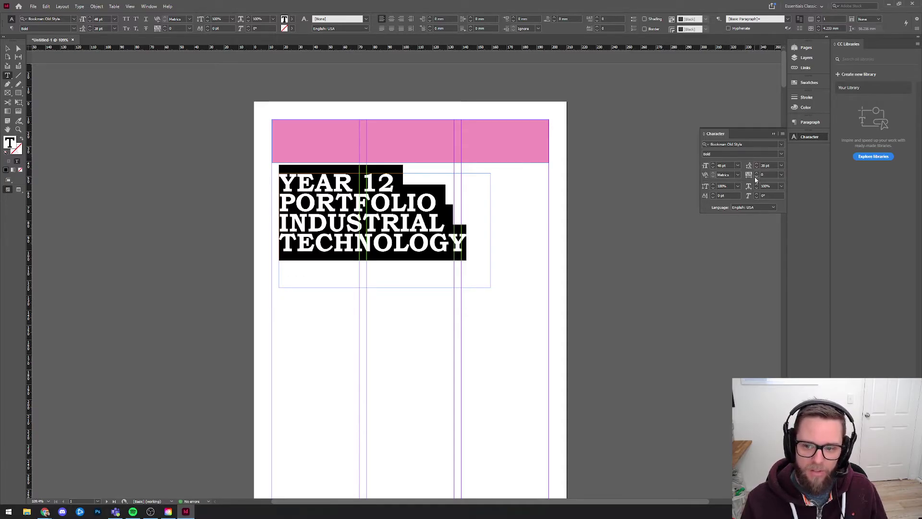
{"action": "left_click", "coordinate": [481, 212]}
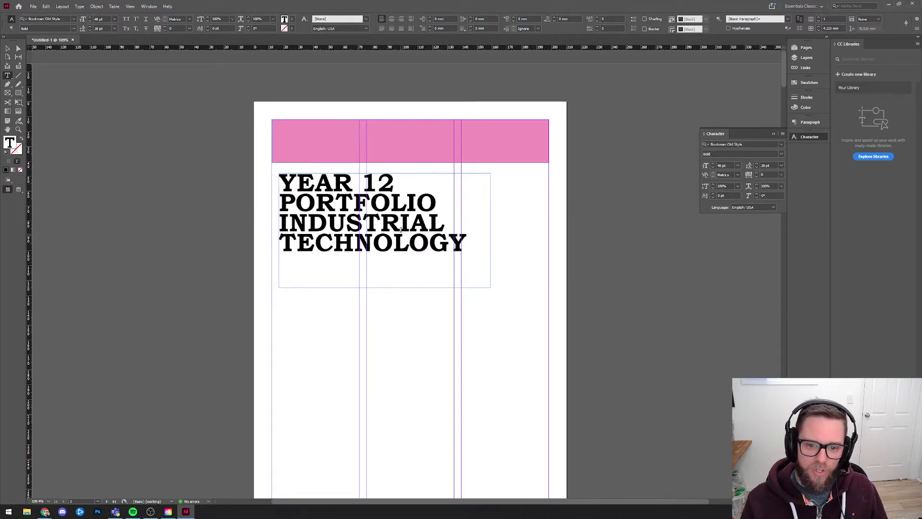
Reselect the whole title and tighten its tracking to -30.
{"action": "left_click", "coordinate": [401, 221]}
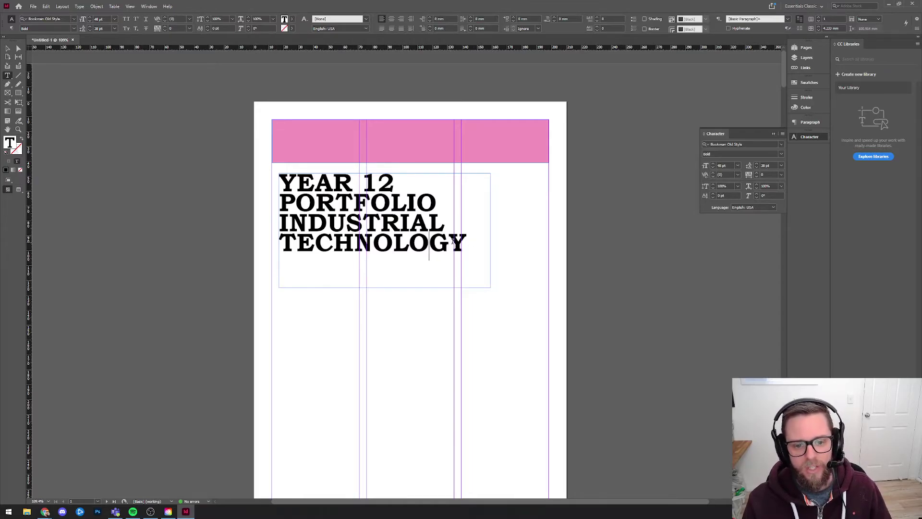
{"action": "left_click_drag", "start_coordinate": [468, 243], "coordinate": [269, 169]}
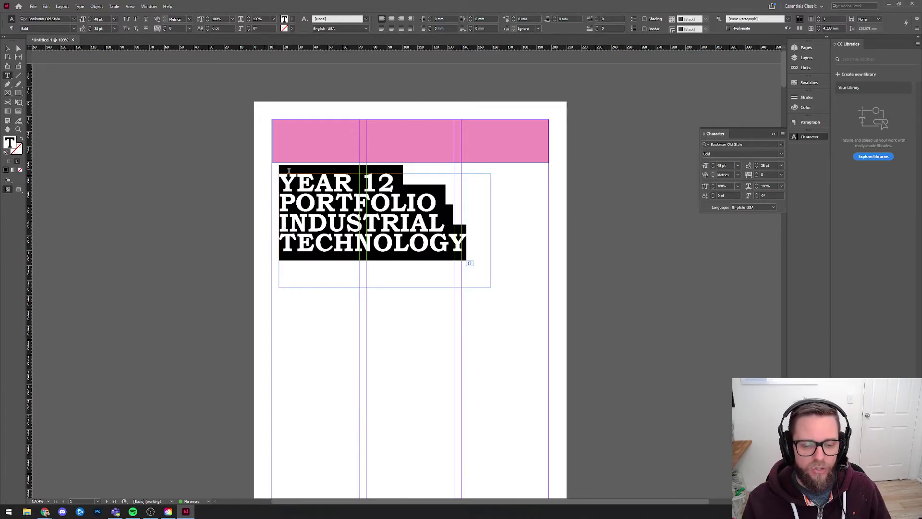
{"action": "left_click", "coordinate": [756, 178]}
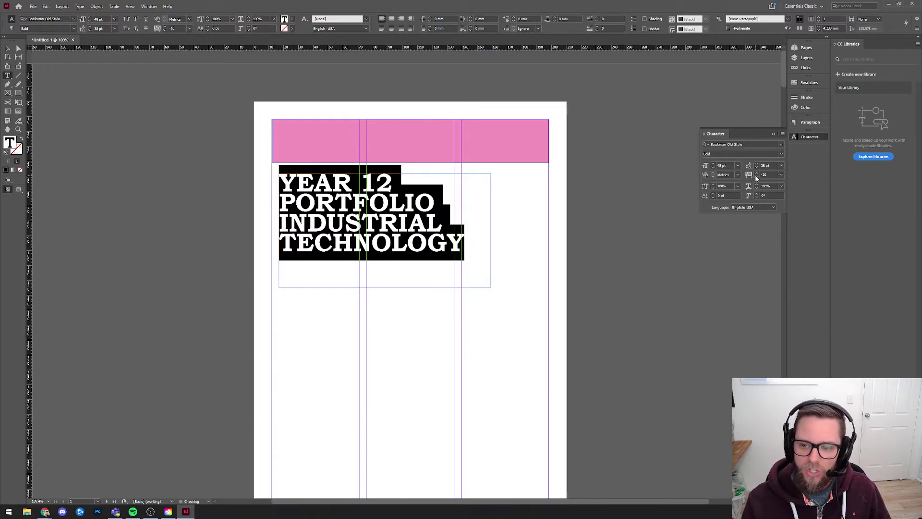
{"action": "left_click", "coordinate": [781, 175]}
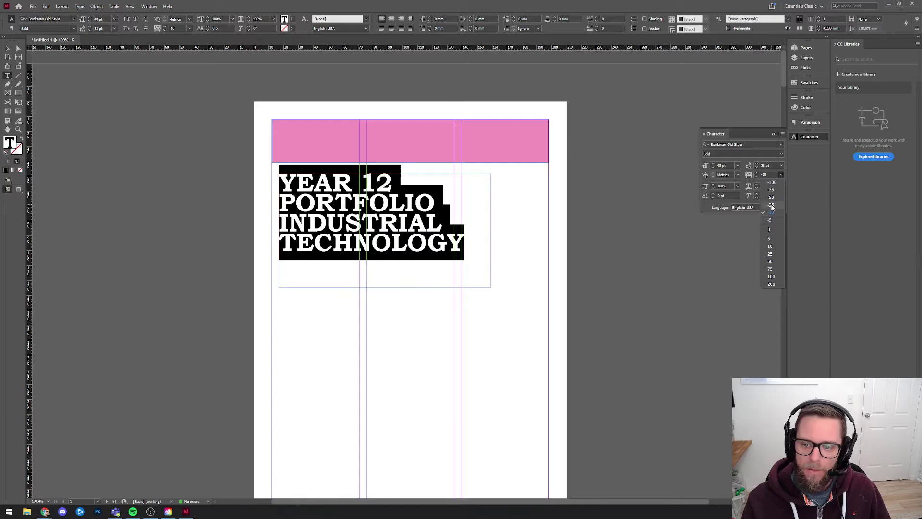
{"action": "left_click", "coordinate": [770, 205]}
{"action": "left_click", "coordinate": [756, 173]}
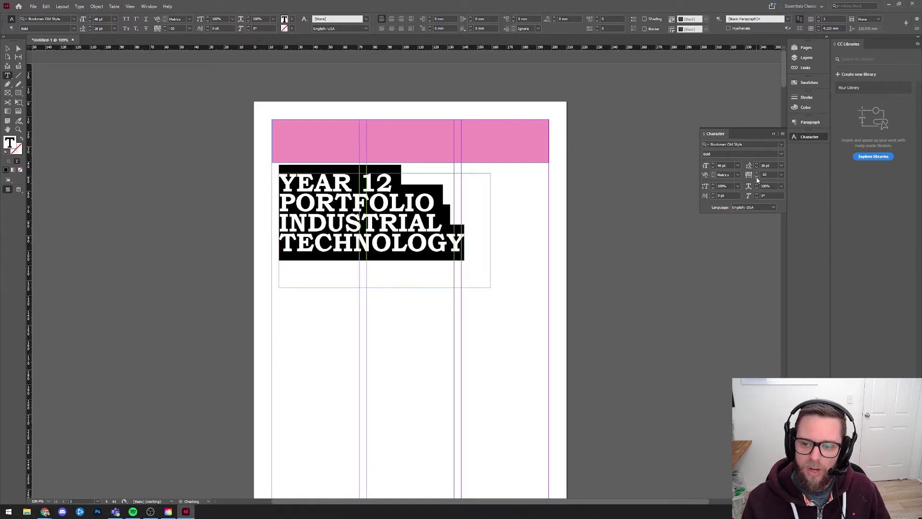
{"action": "left_click", "coordinate": [756, 176]}
{"action": "left_click", "coordinate": [756, 176]}
{"action": "left_click", "coordinate": [757, 173]}
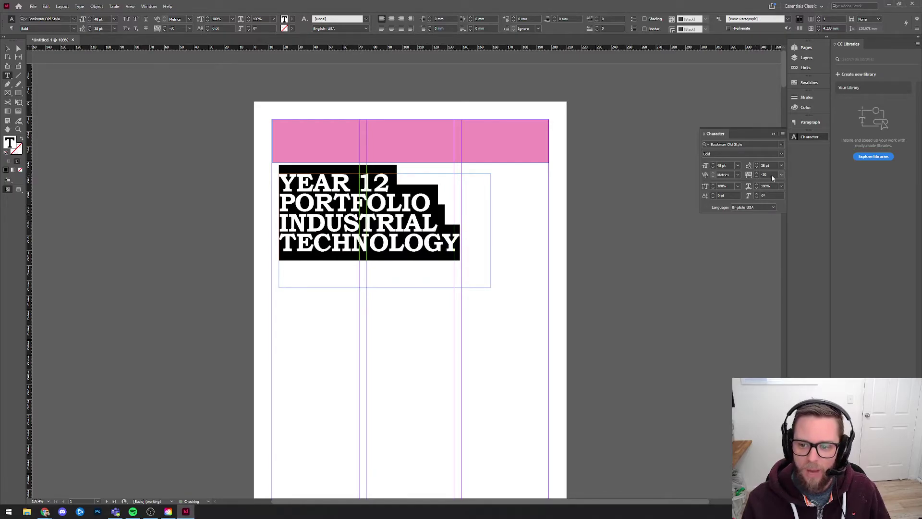
{"action": "left_click", "coordinate": [403, 202]}
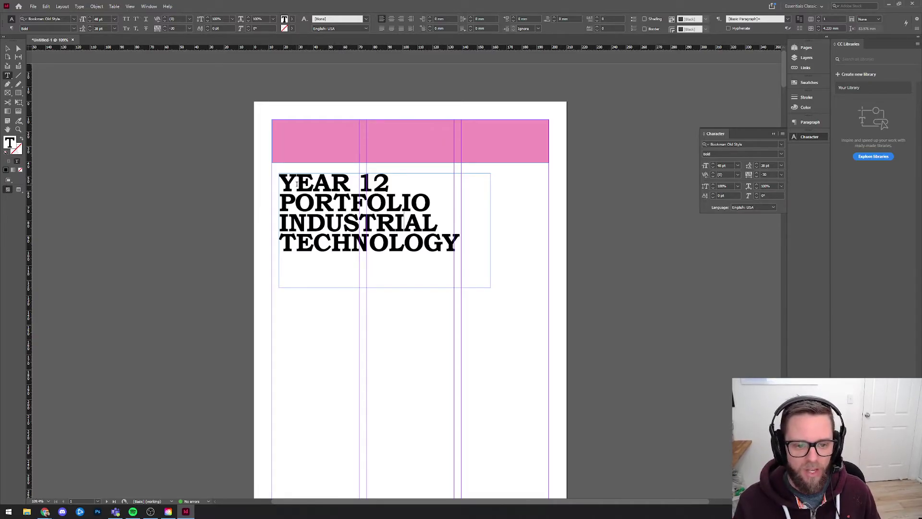
Select only the Y of YEAR and set its tracking to -40.
{"action": "scroll", "coordinate": [294, 182], "scroll_direction": "up", "scroll_amount": 8}
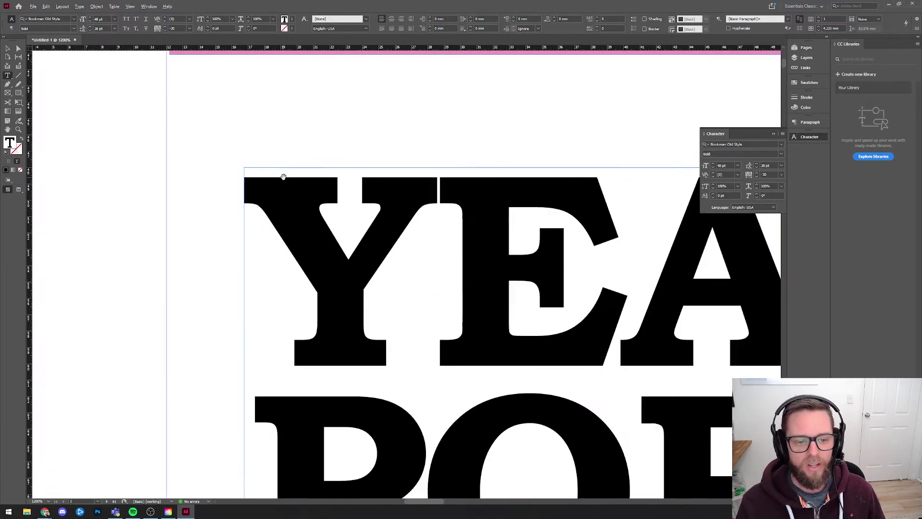
{"action": "scroll", "coordinate": [444, 189], "scroll_direction": "down", "scroll_amount": 1}
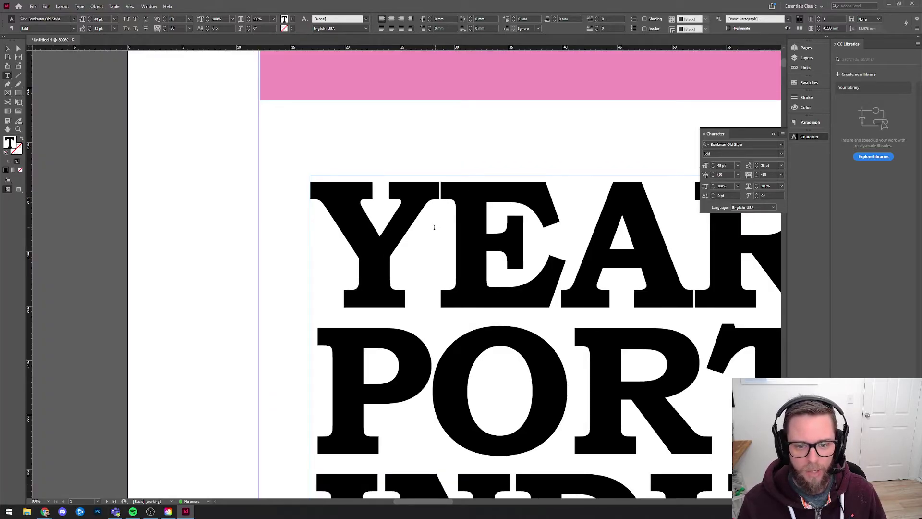
{"action": "left_click_drag", "start_coordinate": [434, 227], "coordinate": [327, 231]}
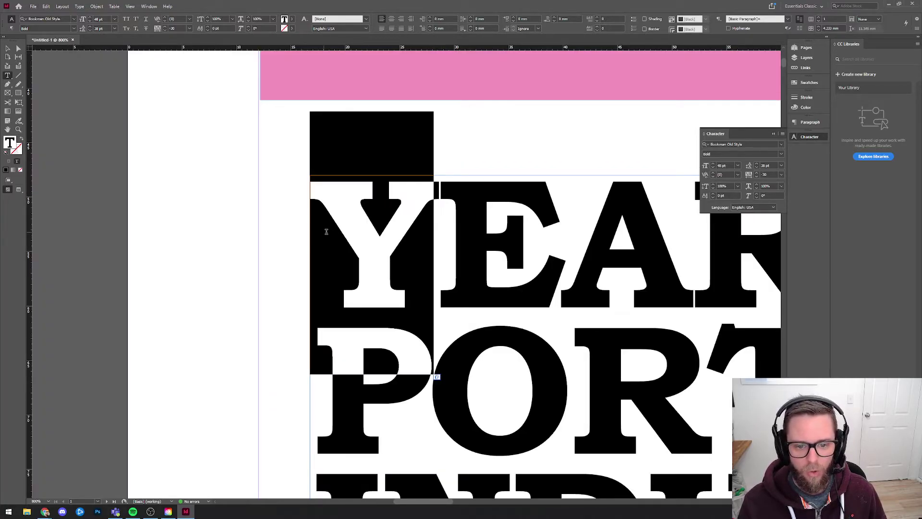
{"action": "left_click", "coordinate": [758, 176]}
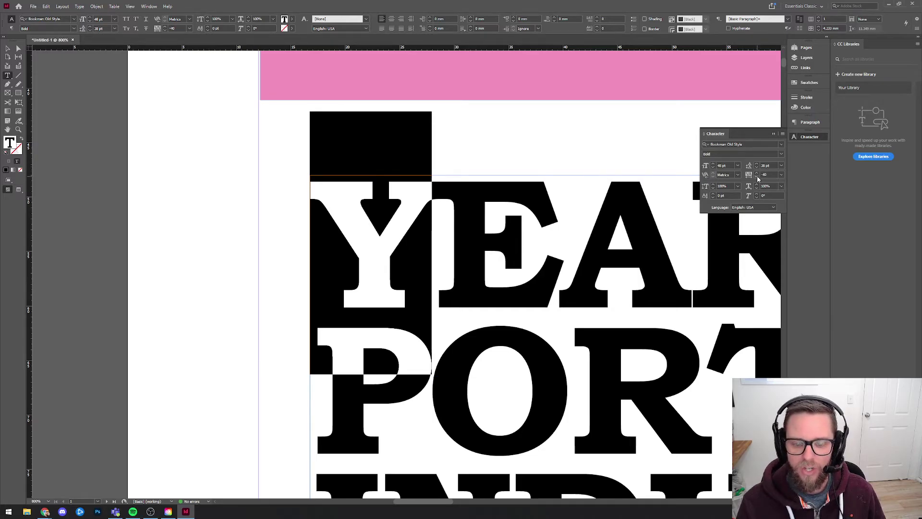
Select the E of YEAR and raise its tracking to 40 to widen the gap before the A.
{"action": "left_click", "coordinate": [434, 212]}
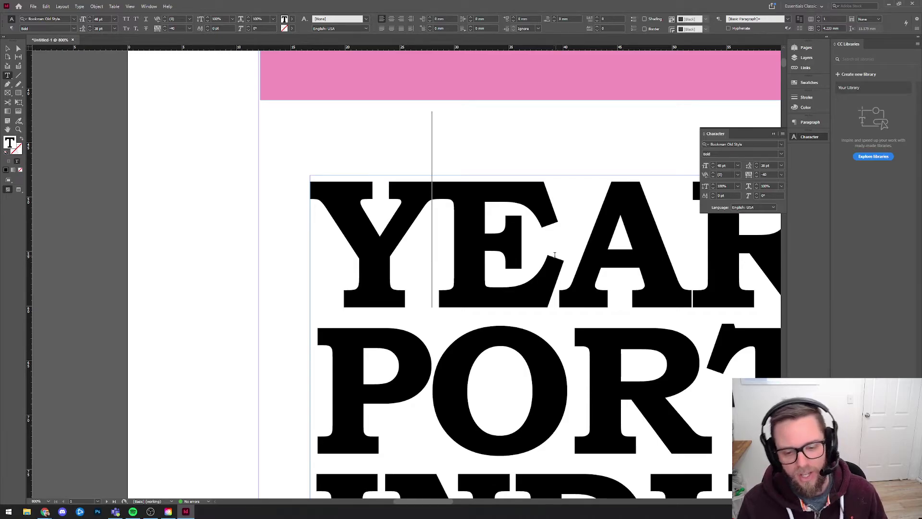
{"action": "key", "text": "shift+Right"}
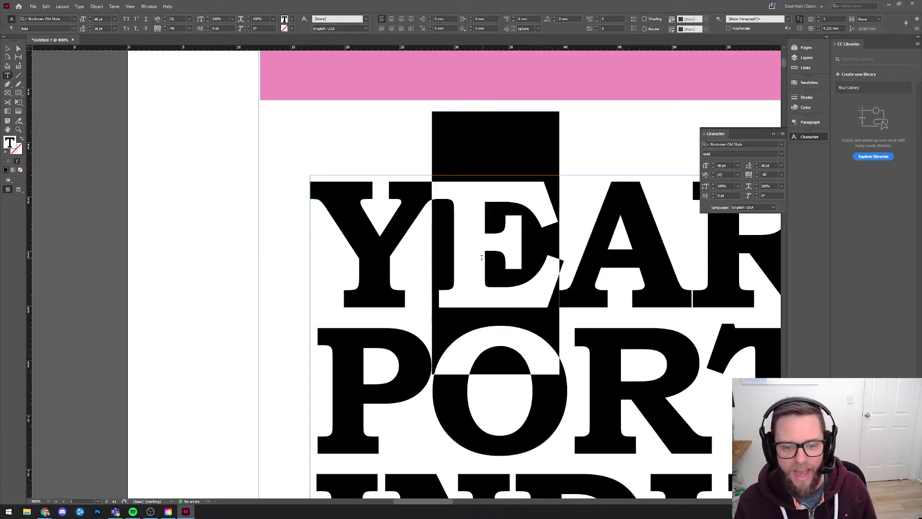
{"action": "key", "text": "alt+Right"}
{"action": "key", "text": "alt+Right"}
{"action": "key", "text": "alt+Right"}
{"action": "key", "text": "alt+Right"}
{"action": "key", "text": "alt+Right"}
{"action": "key", "text": "alt+Right"}
{"action": "key", "text": "alt+Right"}
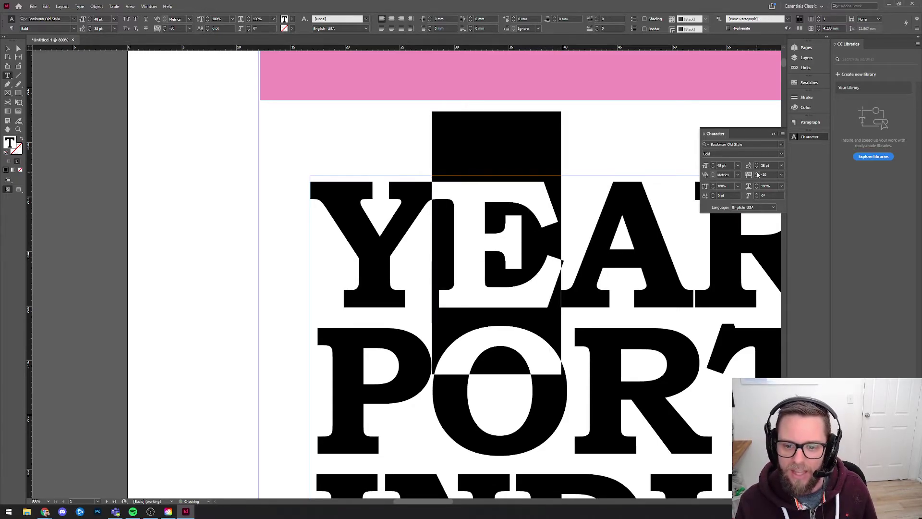
{"action": "left_click", "coordinate": [561, 225]}
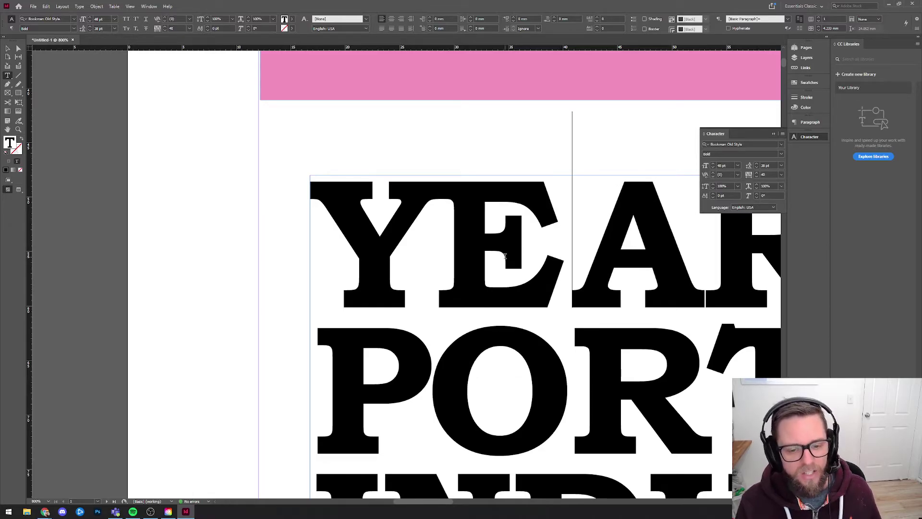
Move the title frame up onto the magenta band, snapped to the upper-left corner of the page margins.
{"action": "scroll", "coordinate": [497, 253], "scroll_direction": "down", "scroll_amount": 5}
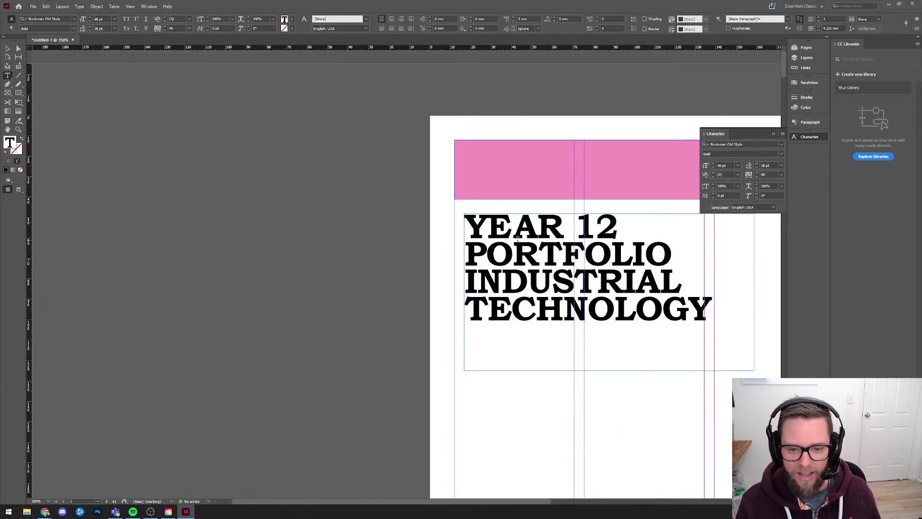
{"action": "key", "text": "ctrl+minus"}
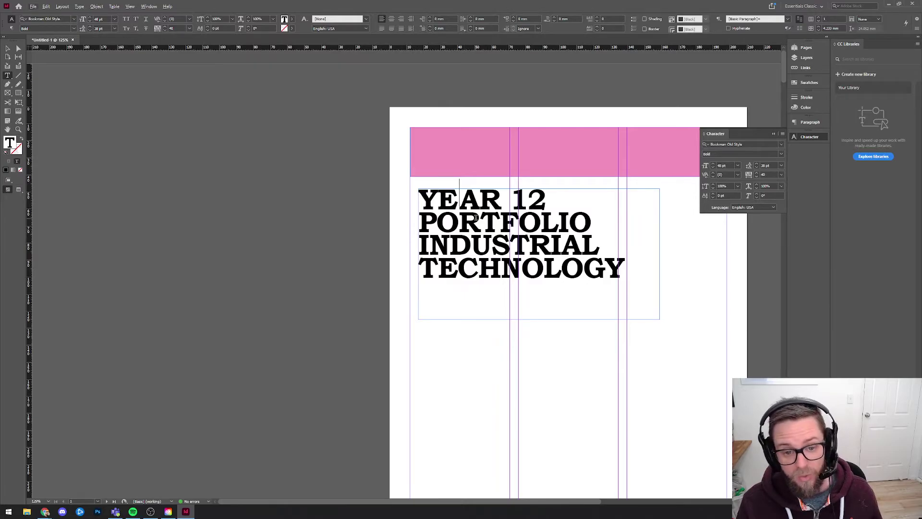
{"action": "scroll", "coordinate": [530, 219], "scroll_direction": "up", "scroll_amount": 1}
{"action": "left_click", "coordinate": [7, 48]}
{"action": "left_click", "coordinate": [325, 274]}
{"action": "key", "text": "ctrl+1"}
{"action": "left_click_drag", "start_coordinate": [483, 237], "coordinate": [477, 187]}
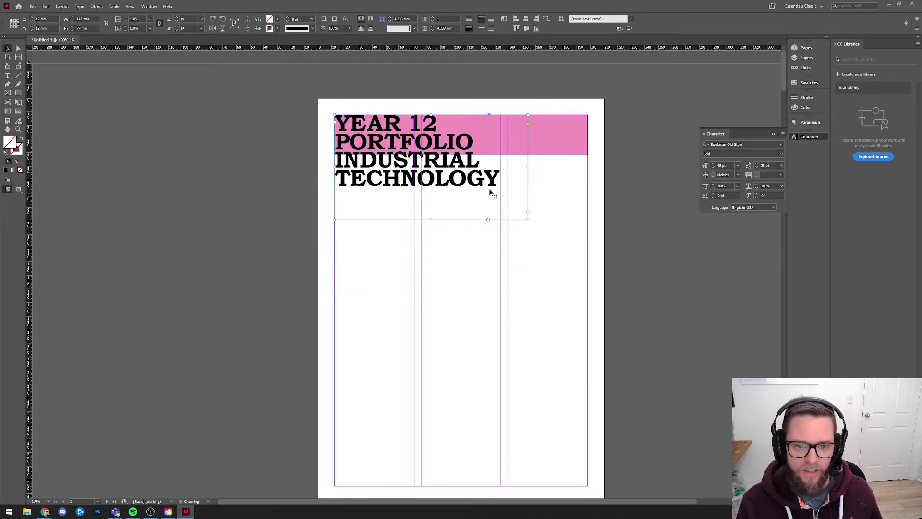
Widen the title frame to the right page margin, about 186 mm wide.
{"action": "left_click", "coordinate": [589, 245]}
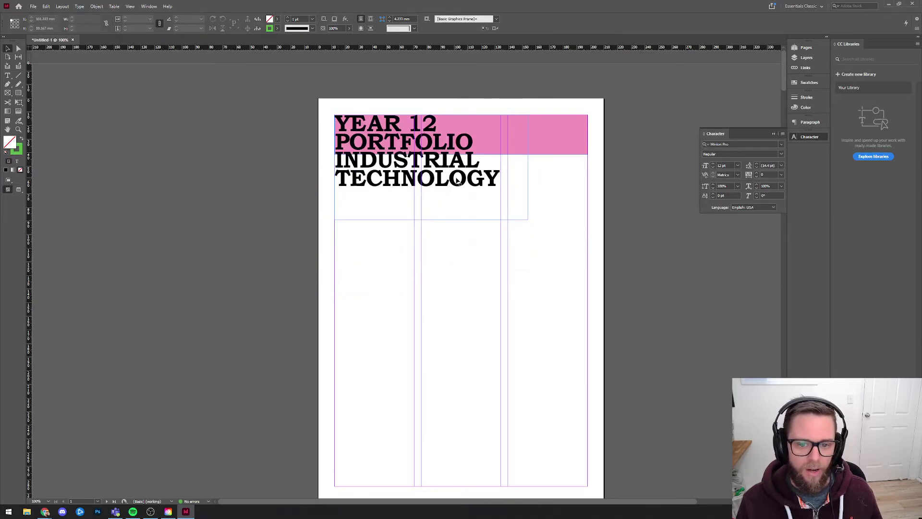
{"action": "left_click", "coordinate": [514, 189]}
{"action": "left_click_drag", "start_coordinate": [528, 167], "coordinate": [590, 167]}
Select all the title text and set its font size to 30 pt.
{"action": "double_click", "coordinate": [586, 167]}
{"action": "key", "text": "ctrl+a"}
{"action": "left_click", "coordinate": [737, 166]}
{"action": "left_click", "coordinate": [730, 236]}
{"action": "left_click", "coordinate": [737, 165]}
{"action": "left_click", "coordinate": [730, 250]}
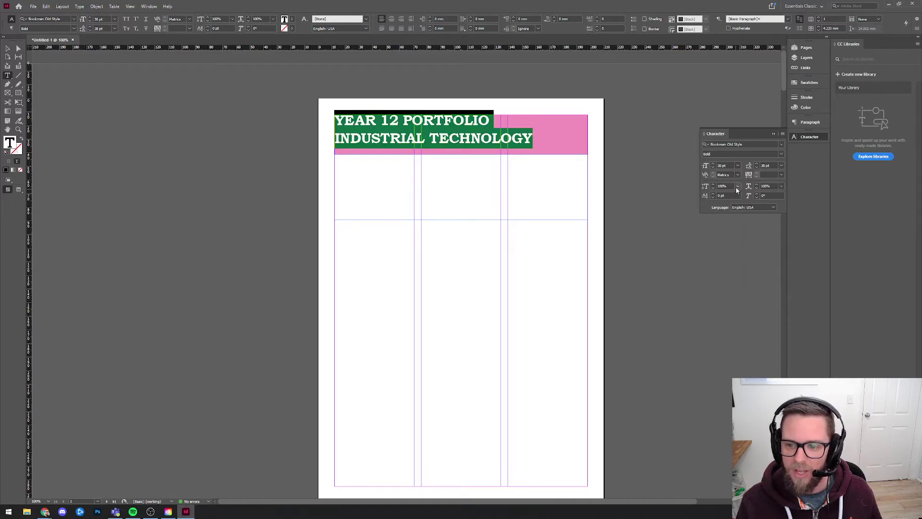
Reduce the leading of the two-line title to 23 pt.
{"action": "left_click", "coordinate": [757, 167]}
{"action": "left_click", "coordinate": [758, 168]}
{"action": "left_click", "coordinate": [757, 168]}
{"action": "left_click", "coordinate": [758, 167]}
{"action": "left_click", "coordinate": [757, 167]}
{"action": "left_click", "coordinate": [758, 167]}
{"action": "left_click", "coordinate": [757, 168]}
{"action": "left_click", "coordinate": [757, 168]}
{"action": "left_click", "coordinate": [757, 167]}
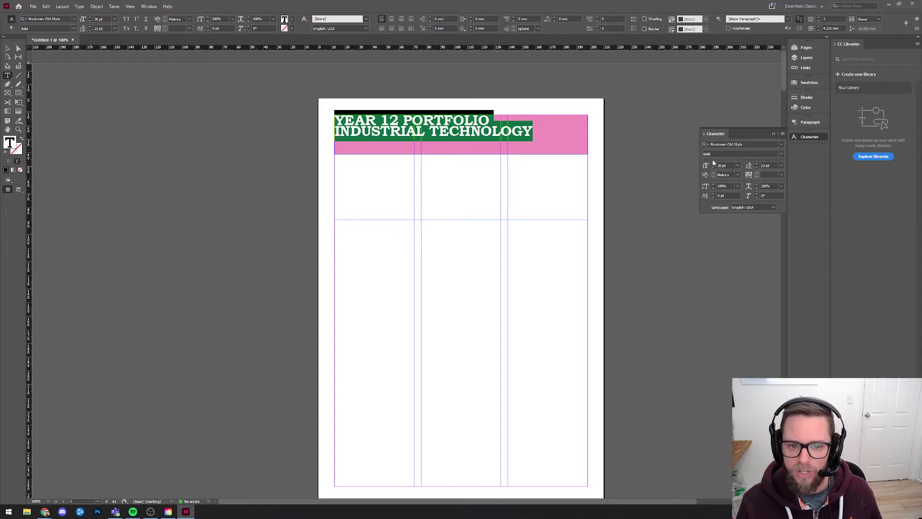
Move the title frame inward within the magenta band to about X 16 mm, Y 20 mm.
{"action": "left_click", "coordinate": [8, 49]}
{"action": "left_click_drag", "start_coordinate": [357, 132], "coordinate": [362, 143]}
{"action": "left_click", "coordinate": [200, 157]}
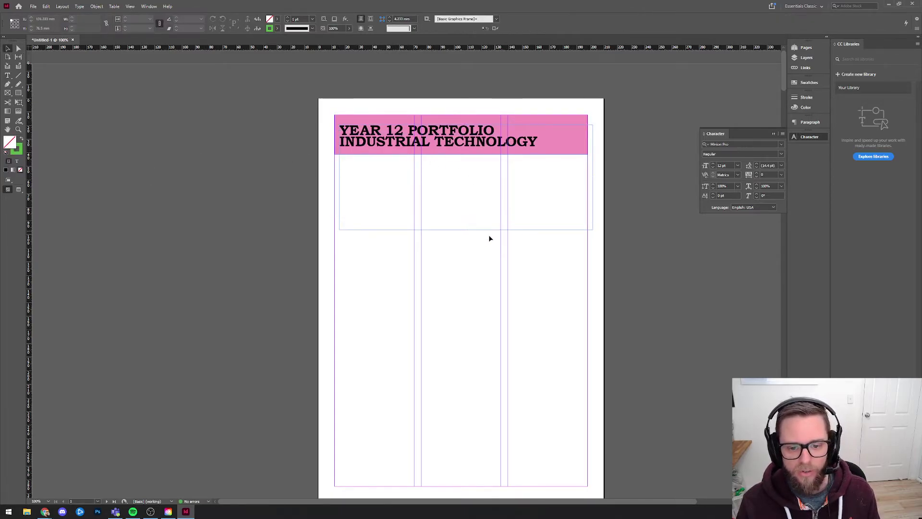
Fit the title frame's height to its text and narrow it to the right margin, about 182 mm wide.
{"action": "left_click", "coordinate": [551, 223]}
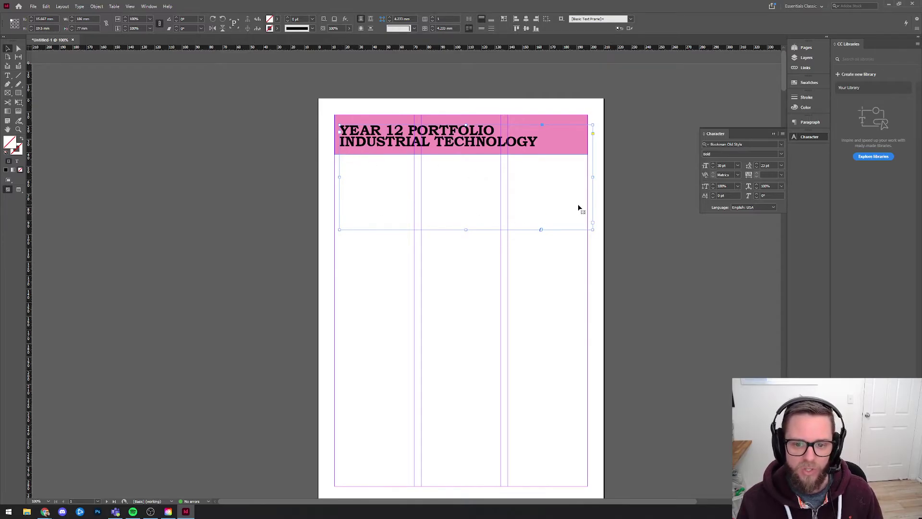
{"action": "double_click", "coordinate": [466, 230]}
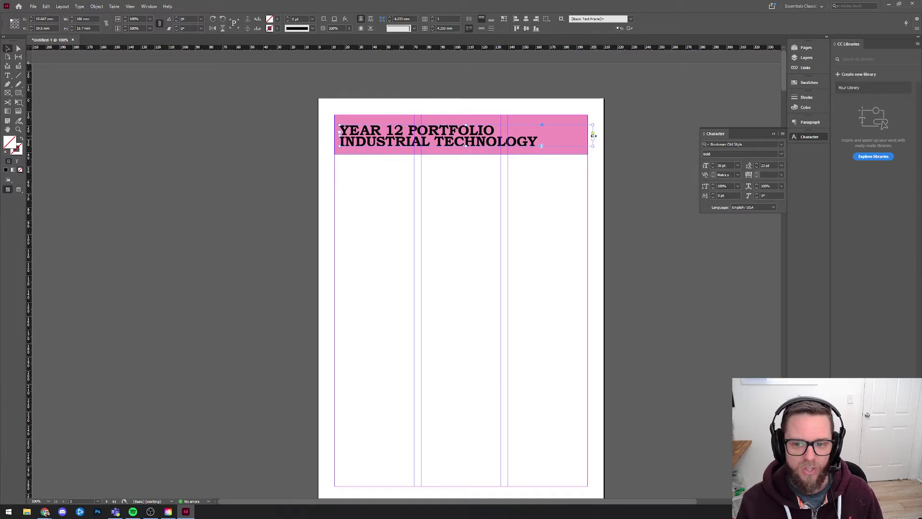
{"action": "mouse_move", "coordinate": [593, 135]}
{"action": "left_mouse_down"}
{"action": "mouse_move", "coordinate": [543, 138]}
{"action": "mouse_move", "coordinate": [588, 139]}
{"action": "left_mouse_up"}
{"action": "left_click", "coordinate": [589, 150]}
{"action": "key", "text": "Escape"}
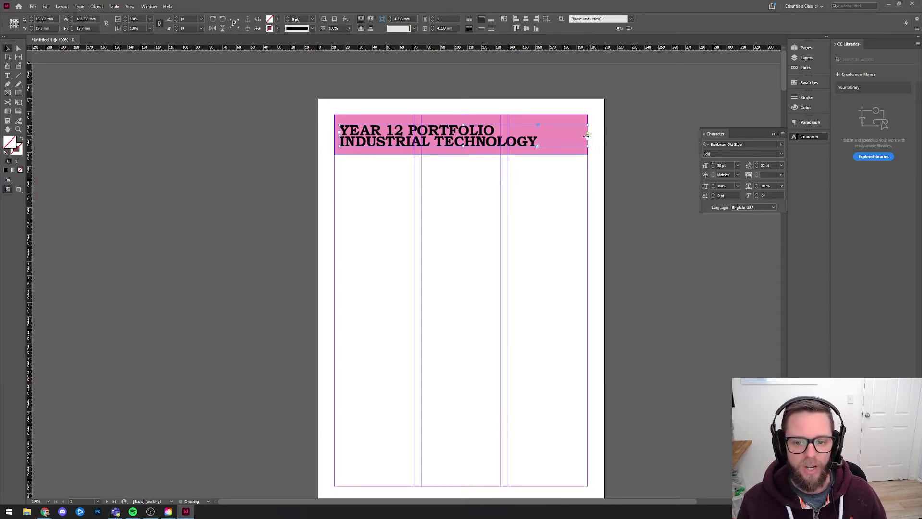
Deselect the title frame and preview the page without guides or frame edges.
{"action": "left_click", "coordinate": [239, 225]}
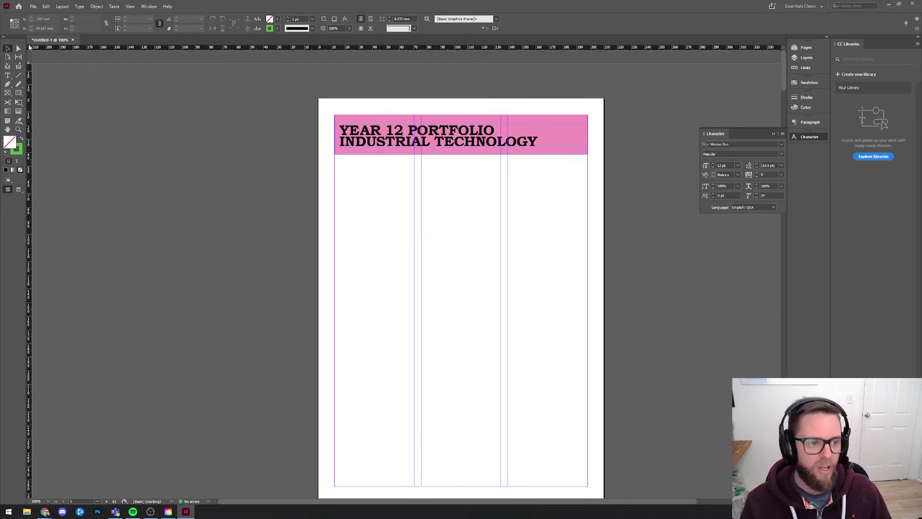
{"action": "left_click", "coordinate": [19, 190]}
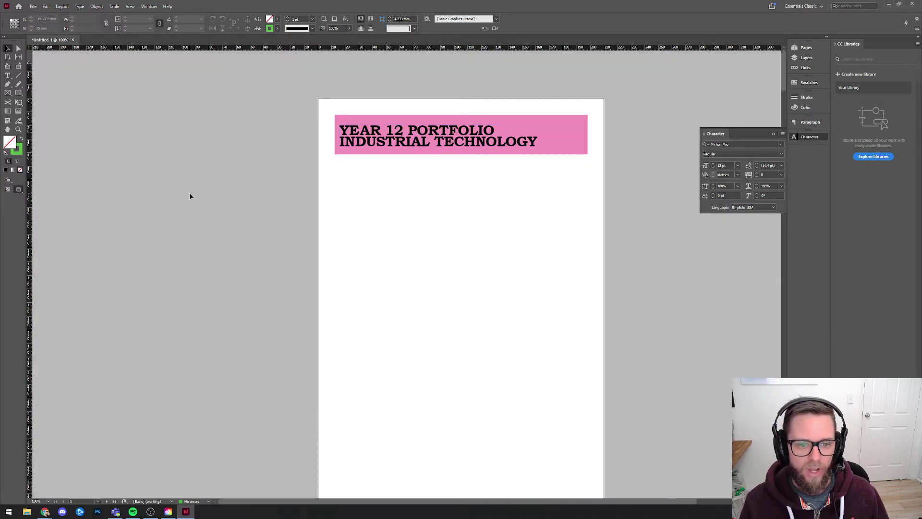
{"action": "left_click_drag", "start_coordinate": [481, 241], "coordinate": [448, 223]}
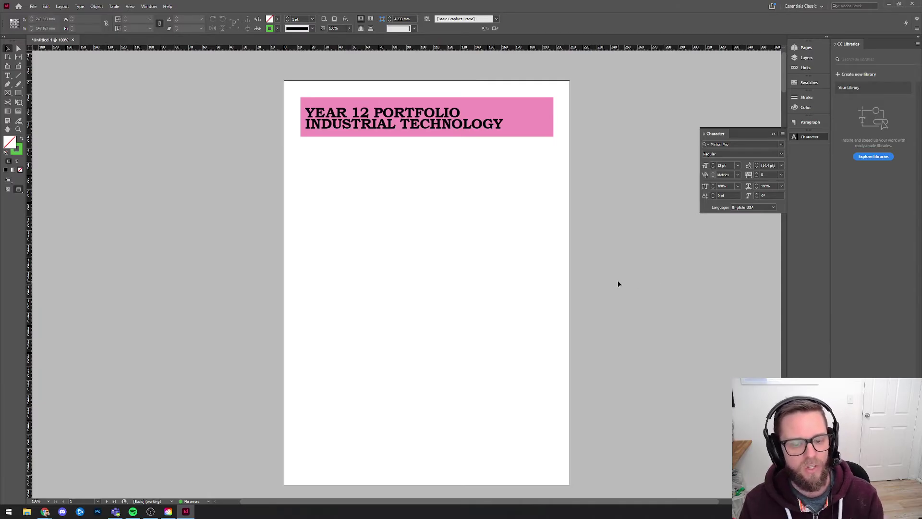
Try to apply the Paper swatch to the title frame itself and undo it.
{"action": "left_click", "coordinate": [523, 120]}
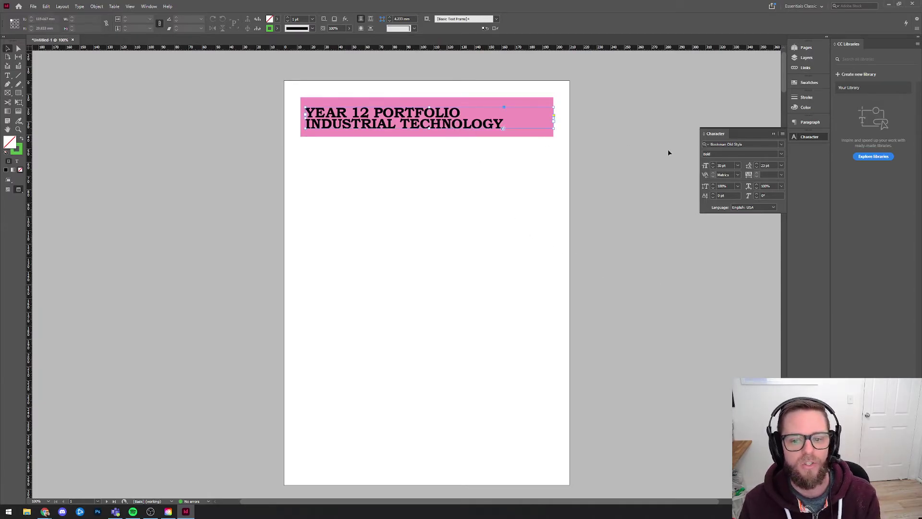
{"action": "left_click", "coordinate": [809, 84]}
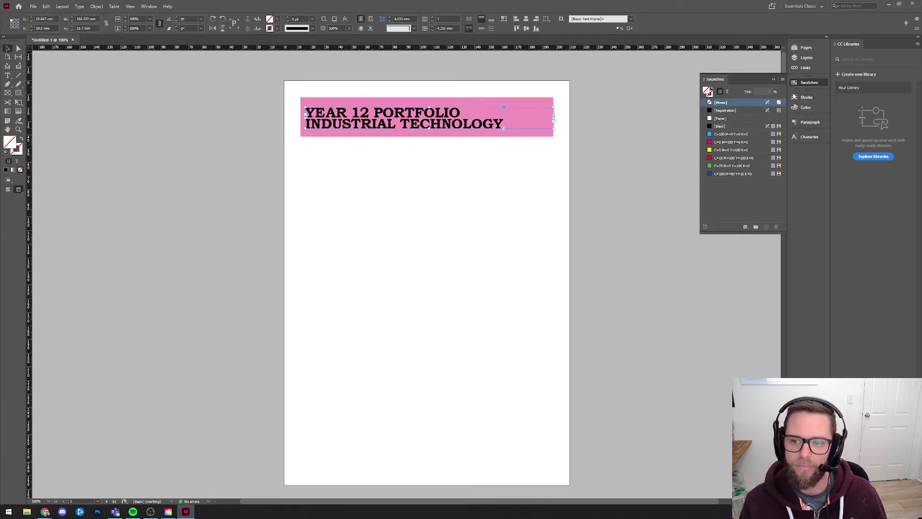
{"action": "left_click", "coordinate": [726, 119]}
{"action": "key", "text": "ctrl+z"}
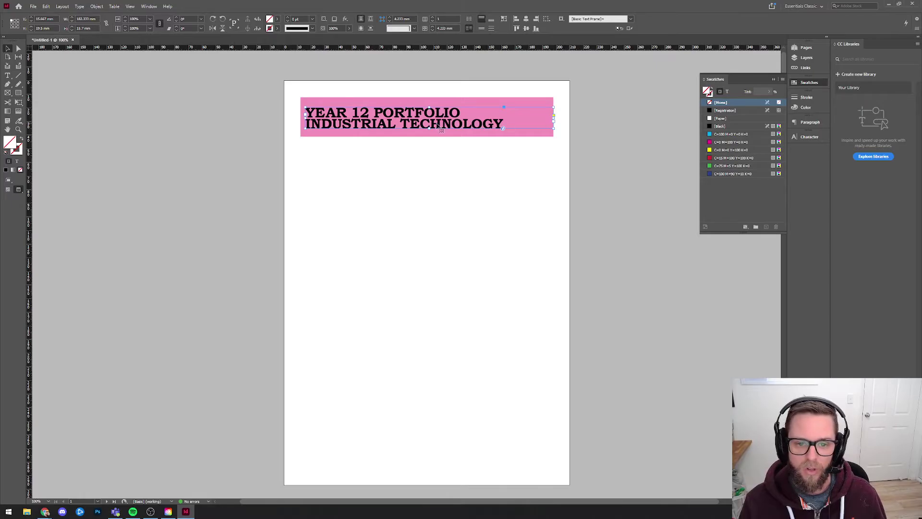
Recolour the title's text, not its frame, by setting the text fill to Paper.
{"action": "left_click", "coordinate": [395, 103]}
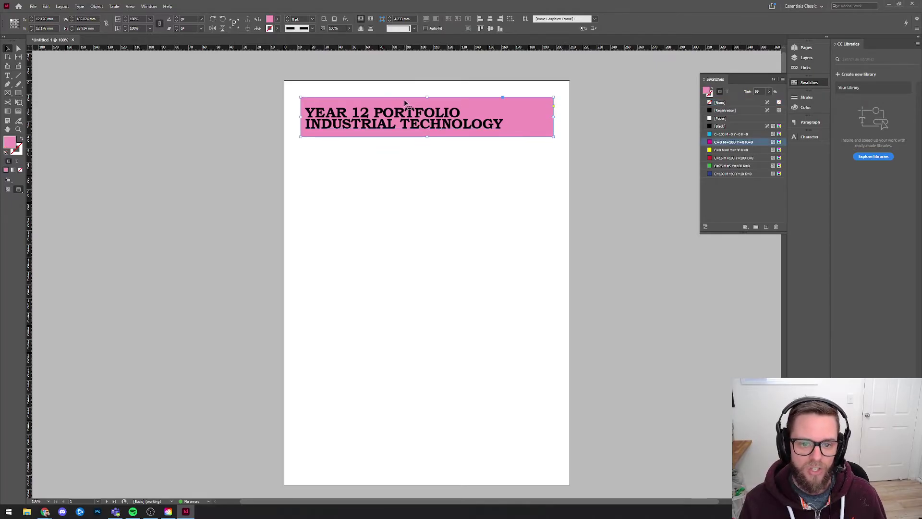
{"action": "left_click", "coordinate": [411, 118]}
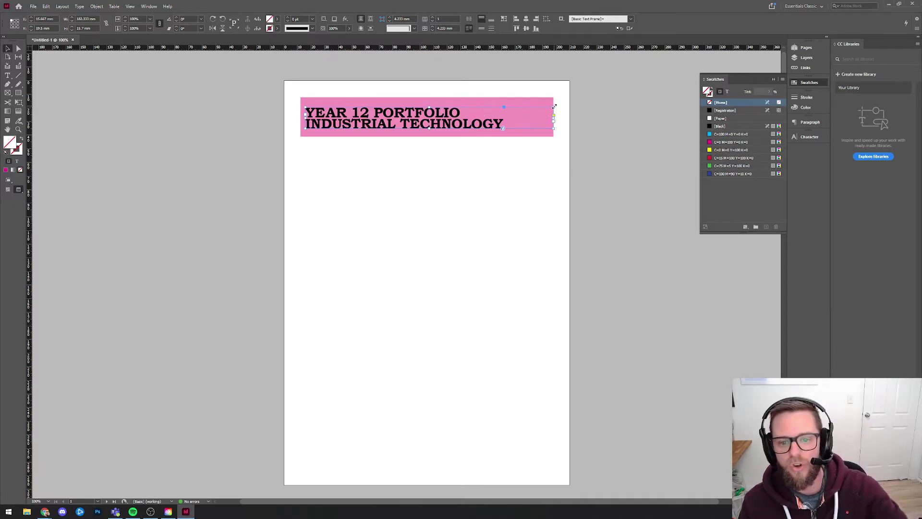
{"action": "left_click", "coordinate": [727, 93]}
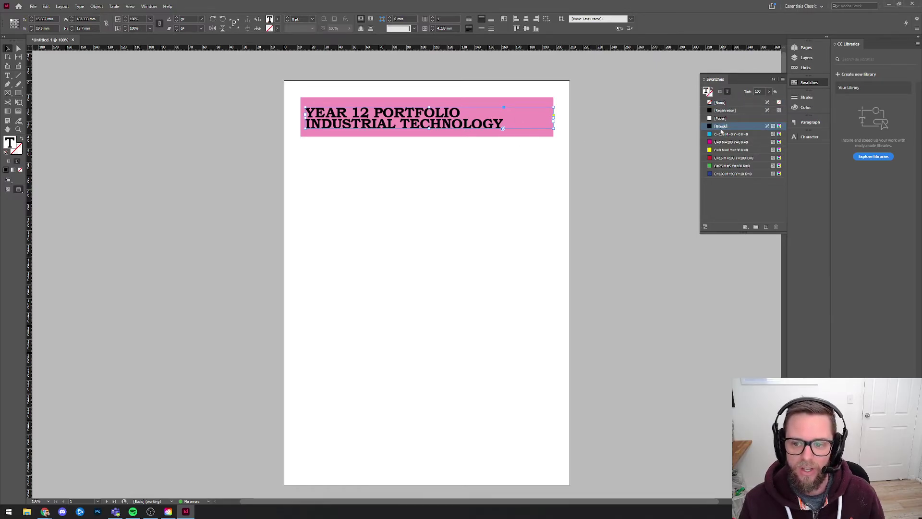
{"action": "left_click", "coordinate": [711, 95]}
{"action": "left_click", "coordinate": [706, 91]}
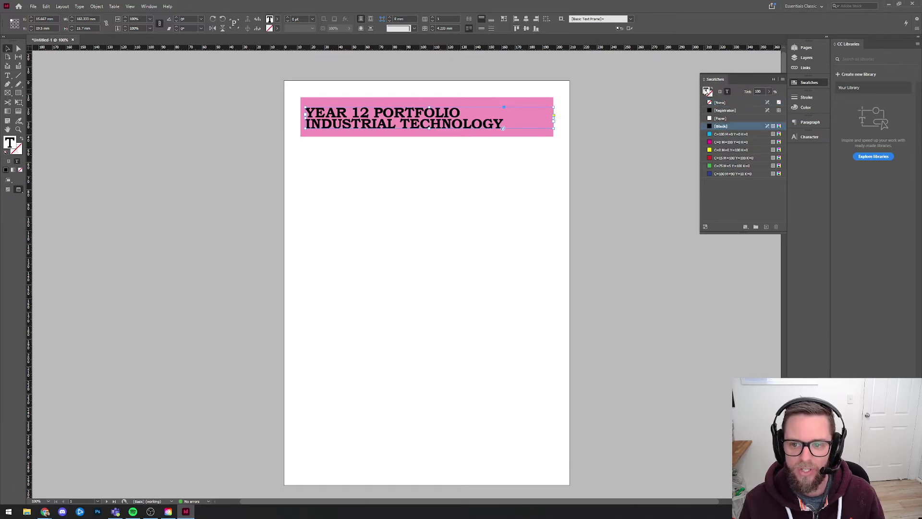
{"action": "left_click", "coordinate": [719, 118]}
Try a Black stroke around the title text and set the stroke back to None.
{"action": "left_click", "coordinate": [711, 95]}
{"action": "left_click", "coordinate": [549, 187]}
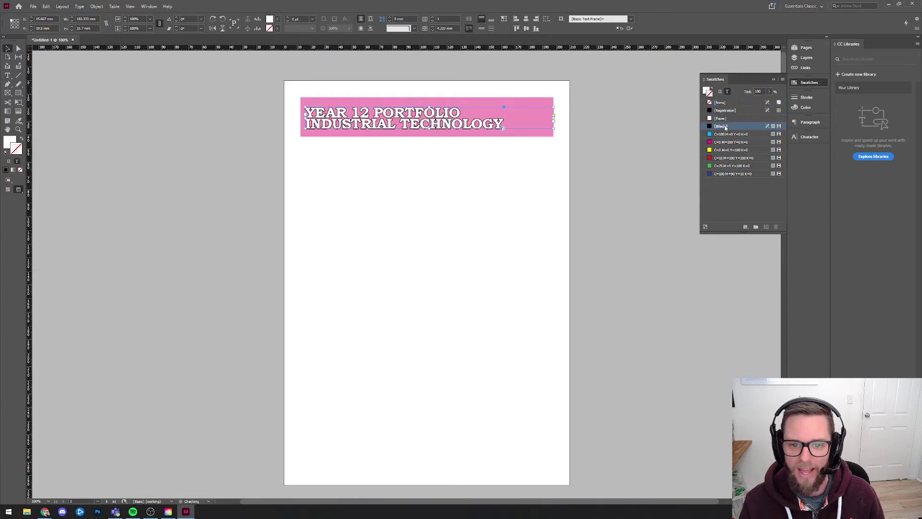
{"action": "left_click", "coordinate": [727, 93]}
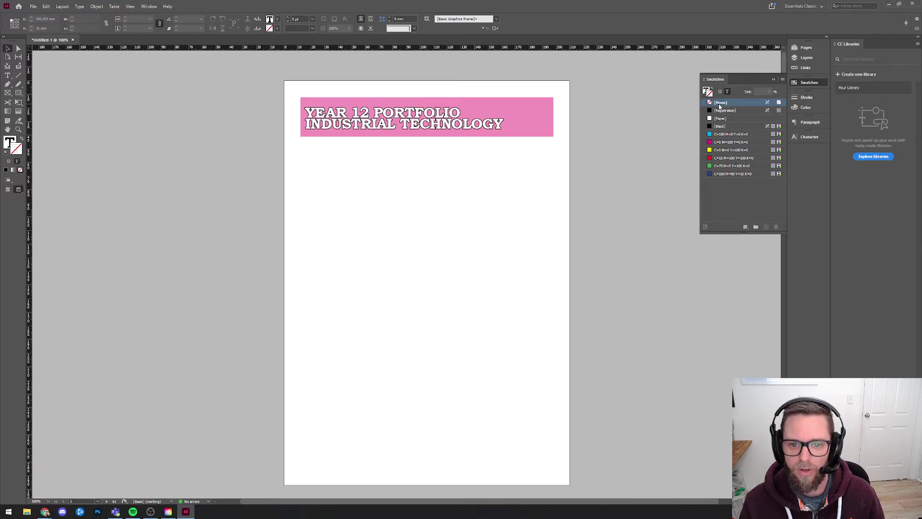
{"action": "left_click", "coordinate": [433, 120]}
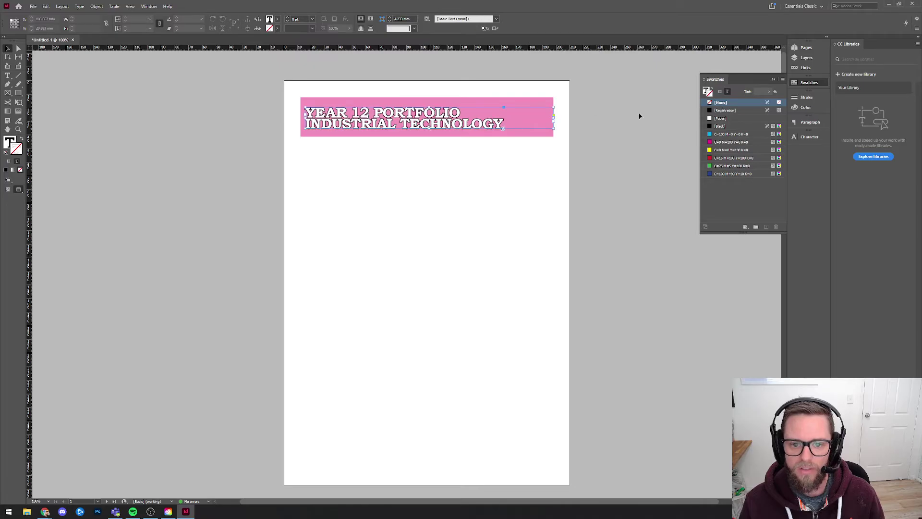
{"action": "left_click", "coordinate": [720, 102]}
{"action": "left_click", "coordinate": [417, 151]}
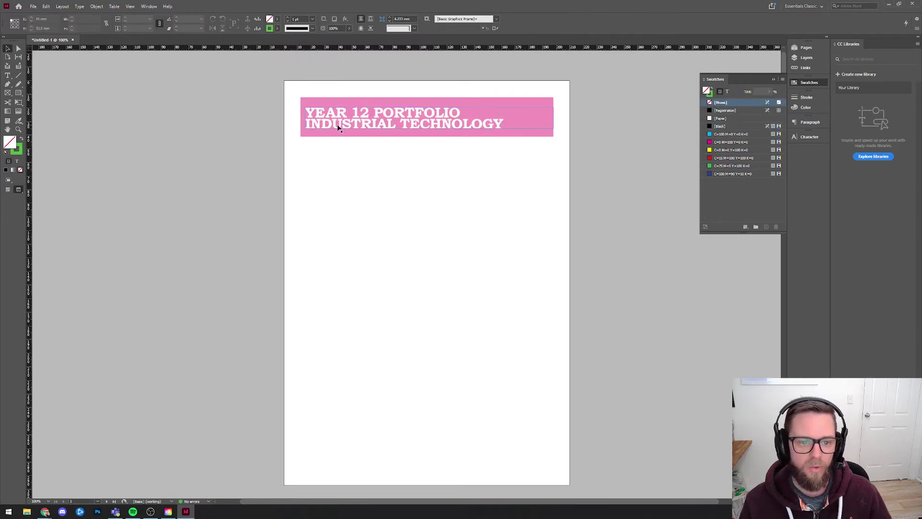
Shift the title frame slightly to the right within the magenta band and deselect it.
{"action": "left_click_drag", "start_coordinate": [338, 128], "coordinate": [362, 125]}
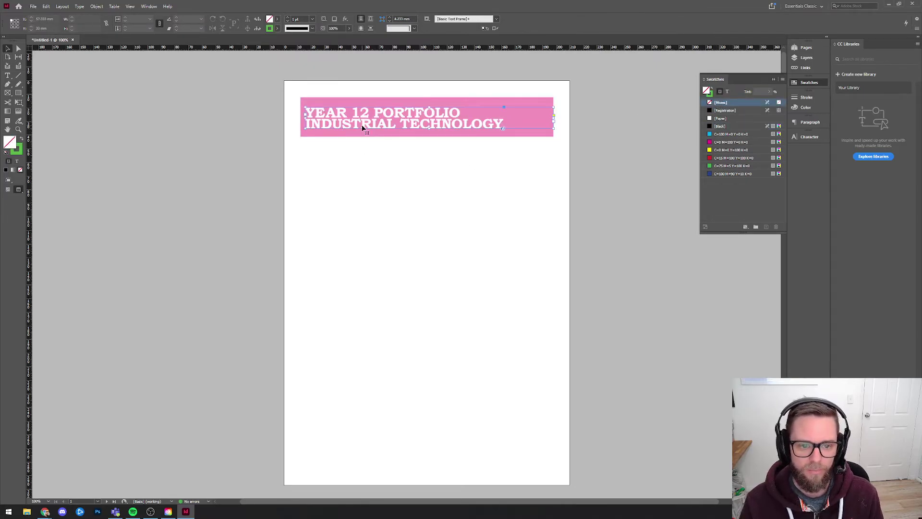
{"action": "left_click", "coordinate": [381, 180]}
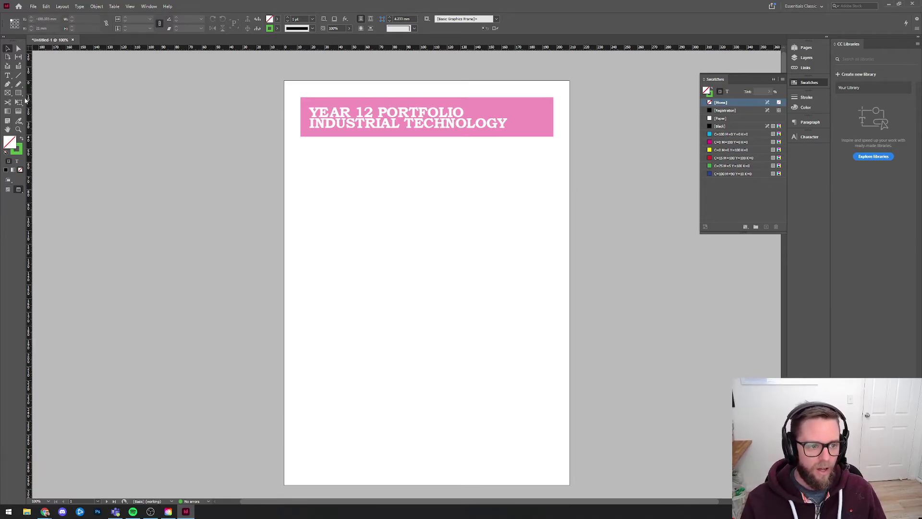
{"action": "left_click", "coordinate": [281, 110]}
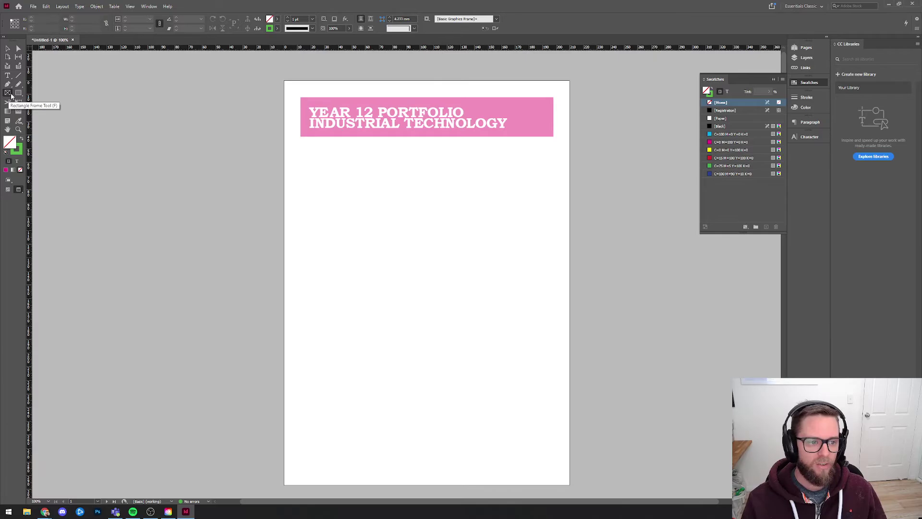
Draw a rectangle frame about 122 by 77 mm beneath the title band, spanning the first two columns from the left margin, with guides shown.
{"action": "left_click", "coordinate": [8, 94]}
{"action": "left_click_drag", "start_coordinate": [334, 177], "coordinate": [465, 283]}
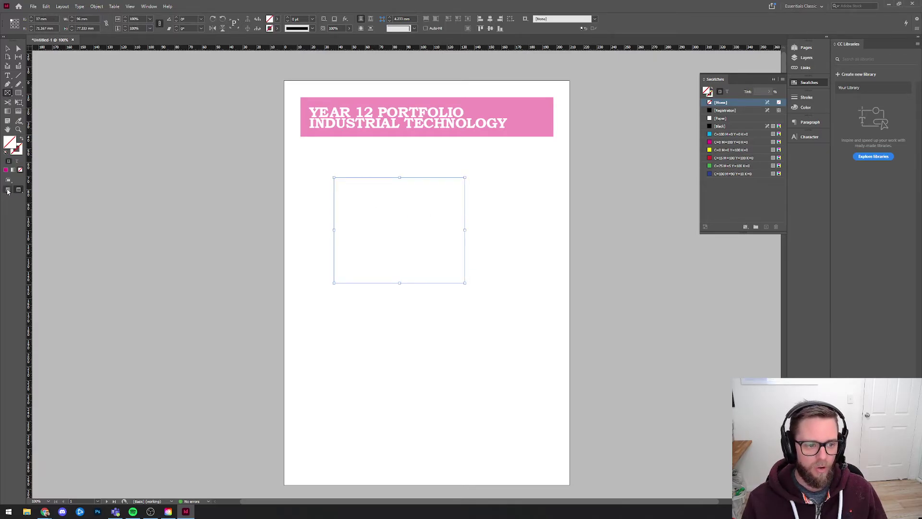
{"action": "left_click", "coordinate": [8, 189]}
{"action": "left_click", "coordinate": [8, 48]}
{"action": "left_click_drag", "start_coordinate": [379, 211], "coordinate": [346, 192]}
{"action": "mouse_move", "coordinate": [431, 211]}
{"action": "left_mouse_down"}
{"action": "mouse_move", "coordinate": [466, 212]}
{"action": "mouse_move", "coordinate": [410, 202]}
{"action": "mouse_move", "coordinate": [408, 192]}
{"action": "mouse_move", "coordinate": [419, 197]}
{"action": "left_mouse_up"}
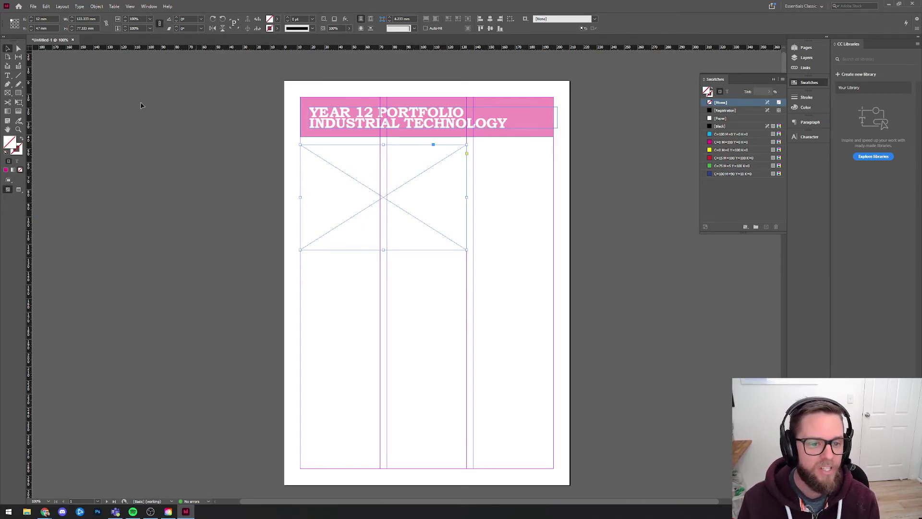
Place the most recent JPG photo from the Downloads folder into the rectangle frame.
{"action": "left_click", "coordinate": [33, 6]}
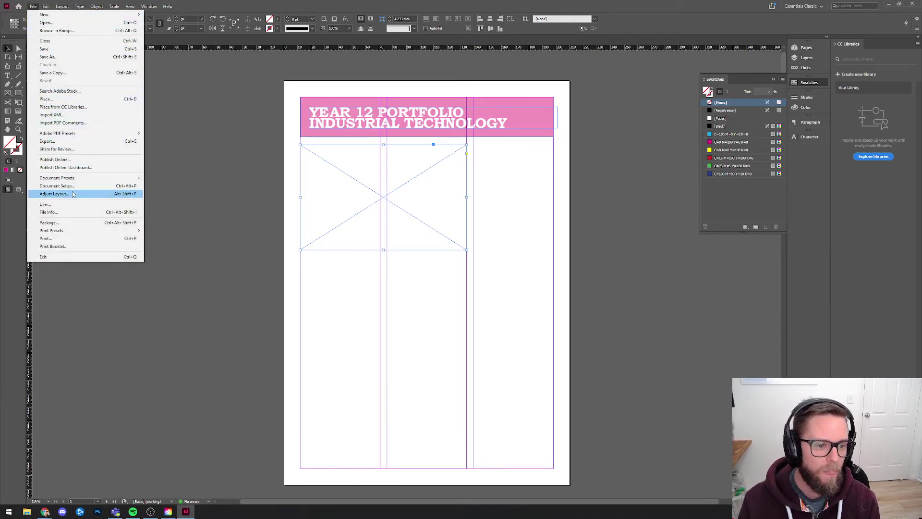
{"action": "left_click", "coordinate": [72, 98]}
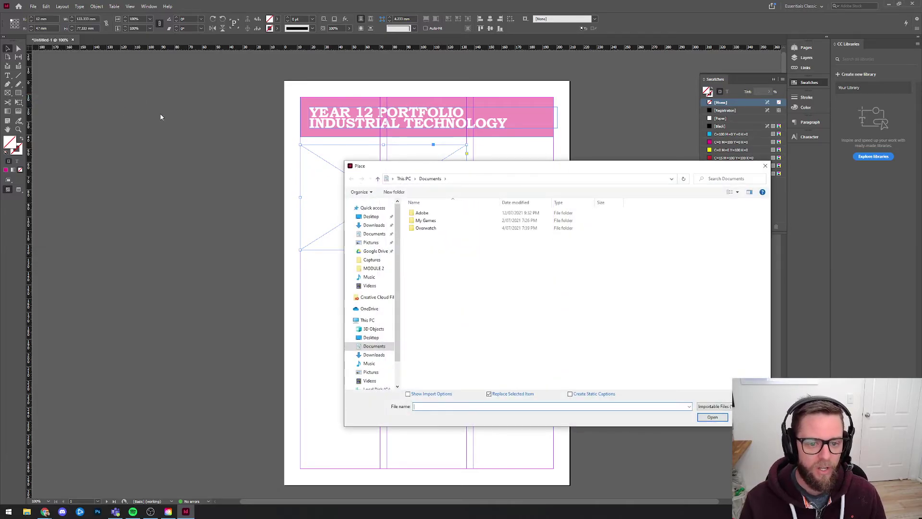
{"action": "left_click", "coordinate": [370, 217]}
{"action": "left_click", "coordinate": [372, 226]}
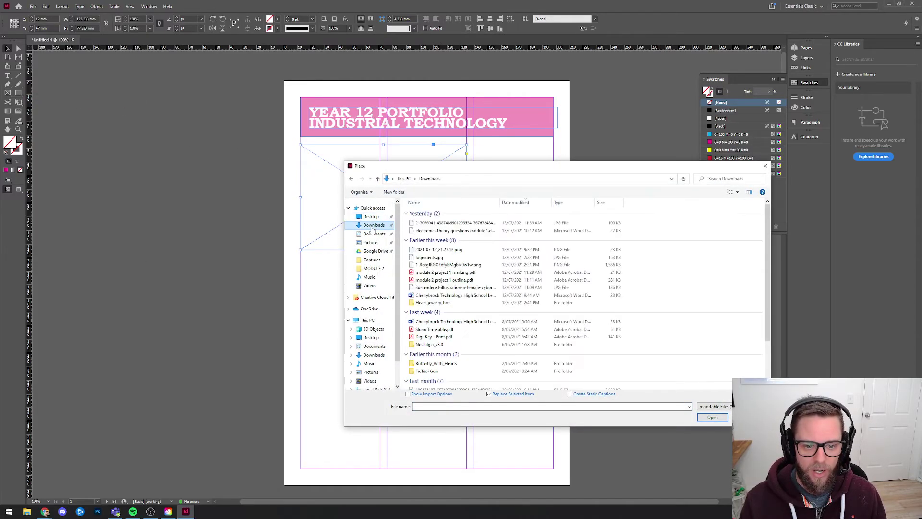
{"action": "left_click", "coordinate": [458, 225]}
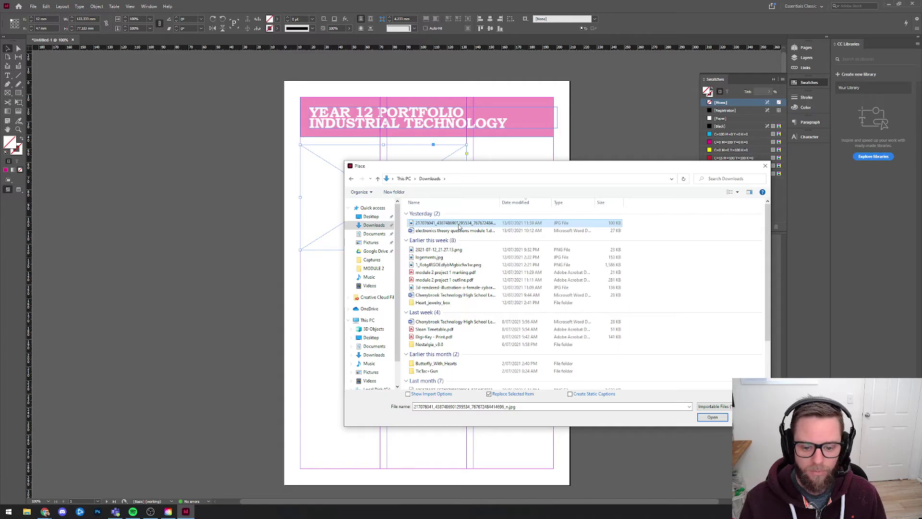
{"action": "double_click", "coordinate": [422, 224]}
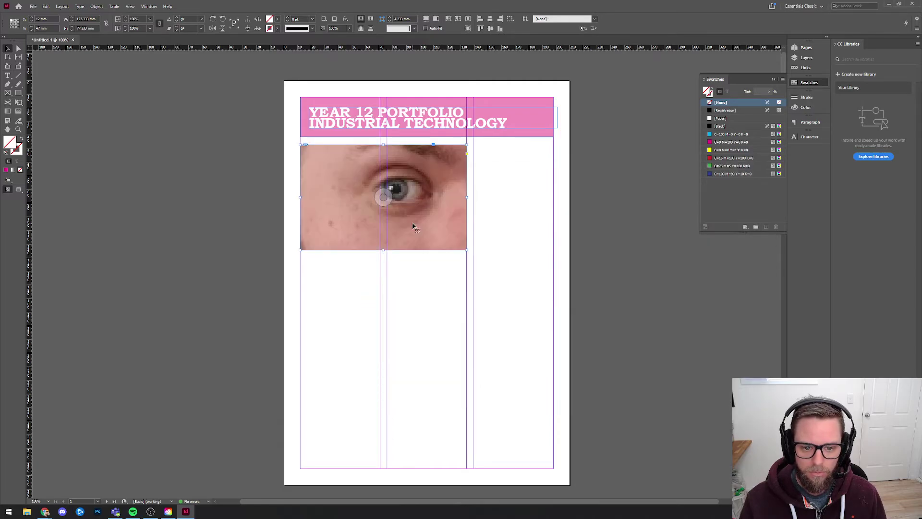
Select the photo inside its frame and scale it down to about 62%.
{"action": "left_click", "coordinate": [383, 196]}
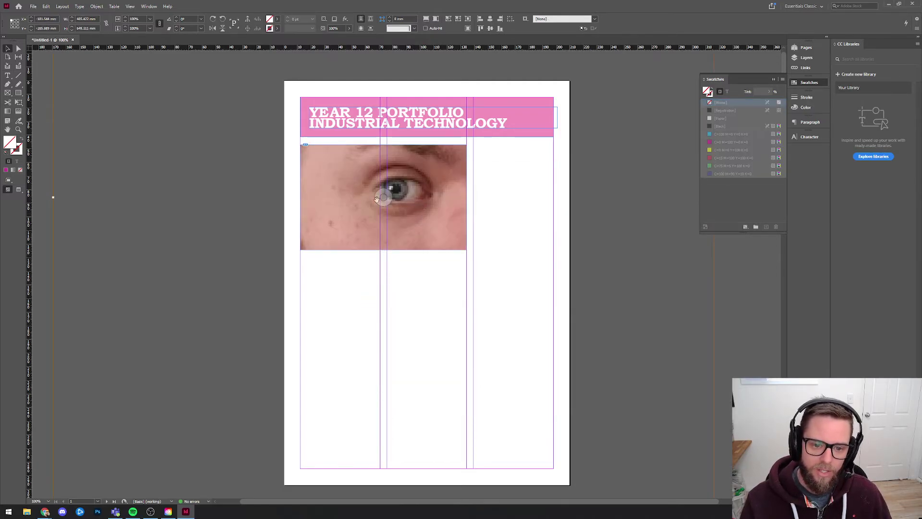
{"action": "scroll", "coordinate": [355, 192], "scroll_direction": "down", "scroll_amount": 4}
{"action": "scroll", "coordinate": [471, 179], "scroll_direction": "up", "scroll_amount": 2}
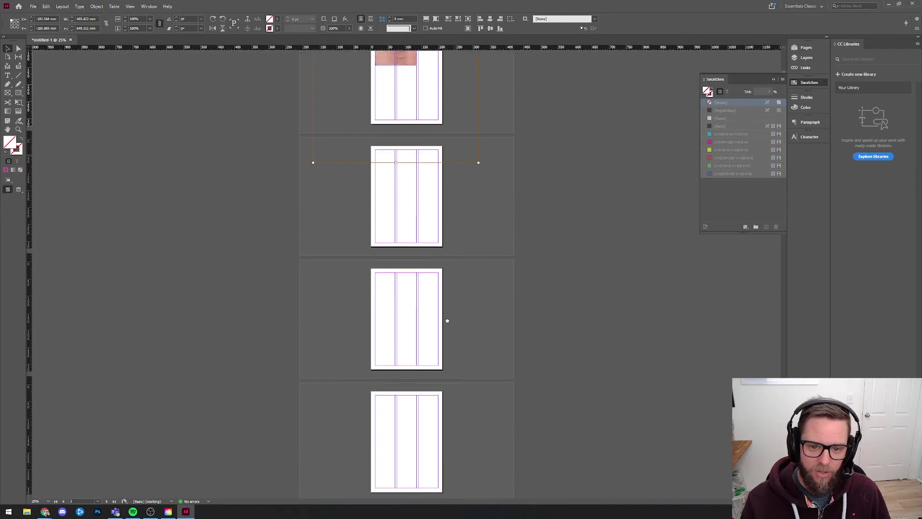
{"action": "scroll", "coordinate": [470, 178], "scroll_direction": "up", "scroll_amount": 1}
{"action": "left_click_drag", "start_coordinate": [478, 213], "coordinate": [416, 129]}
{"action": "scroll", "coordinate": [449, 168], "scroll_direction": "up", "scroll_amount": 4}
{"action": "scroll", "coordinate": [424, 107], "scroll_direction": "up", "scroll_amount": 1}
{"action": "scroll", "coordinate": [443, 373], "scroll_direction": "up", "scroll_amount": 8}
{"action": "left_click_drag", "start_coordinate": [470, 351], "coordinate": [497, 351]}
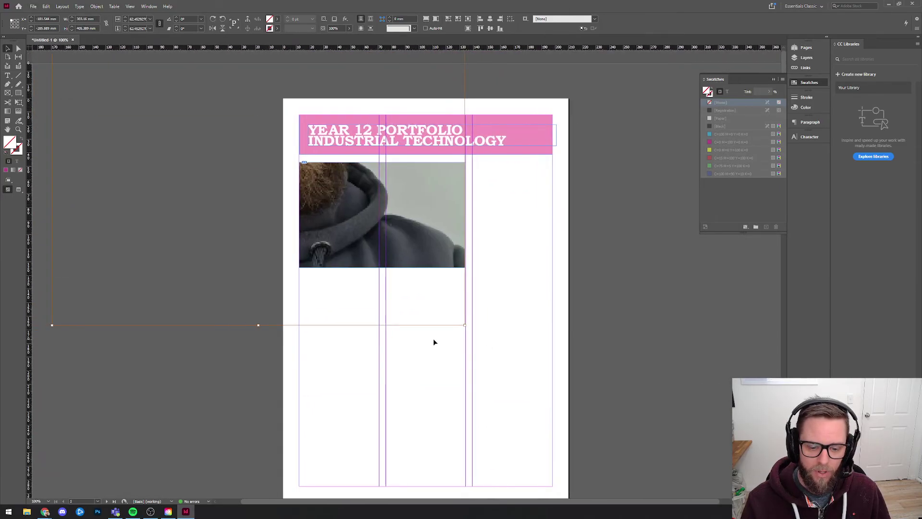
Reduce the photo further to about 53% and reposition it so the face fills the frame.
{"action": "scroll", "coordinate": [433, 342], "scroll_direction": "down", "scroll_amount": 3}
{"action": "scroll", "coordinate": [459, 329], "scroll_direction": "left", "scroll_amount": 1}
{"action": "scroll", "coordinate": [446, 324], "scroll_direction": "up", "scroll_amount": 3}
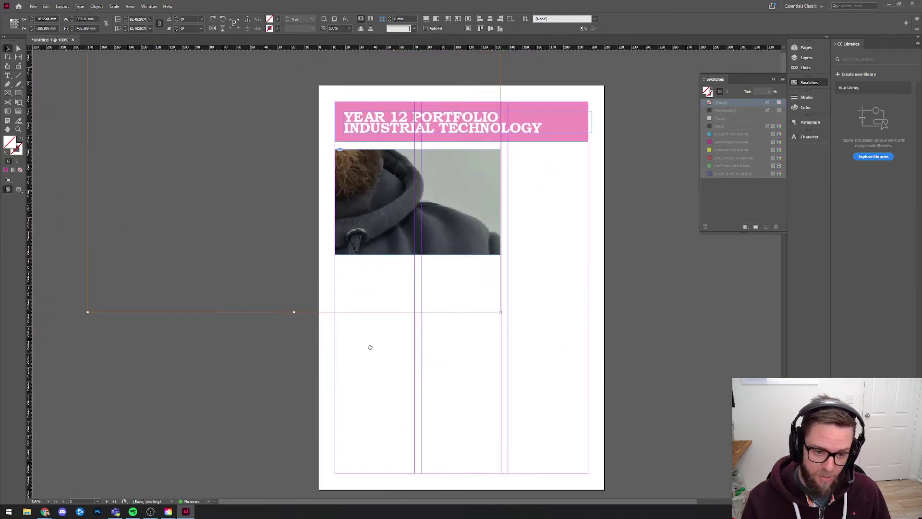
{"action": "scroll", "coordinate": [356, 344], "scroll_direction": "up", "scroll_amount": 1}
{"action": "key", "text": "ctrl+minus"}
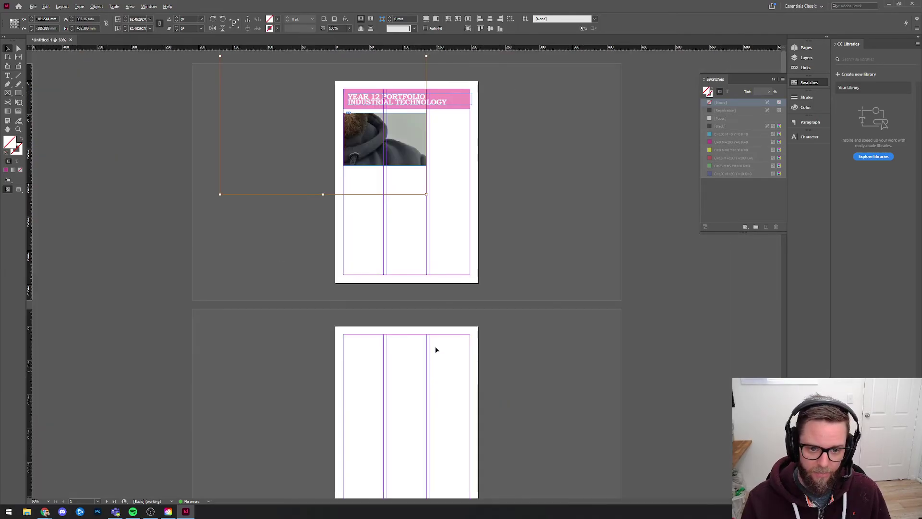
{"action": "left_click_drag", "start_coordinate": [427, 194], "coordinate": [395, 152]}
{"action": "left_click_drag", "start_coordinate": [363, 122], "coordinate": [434, 201]}
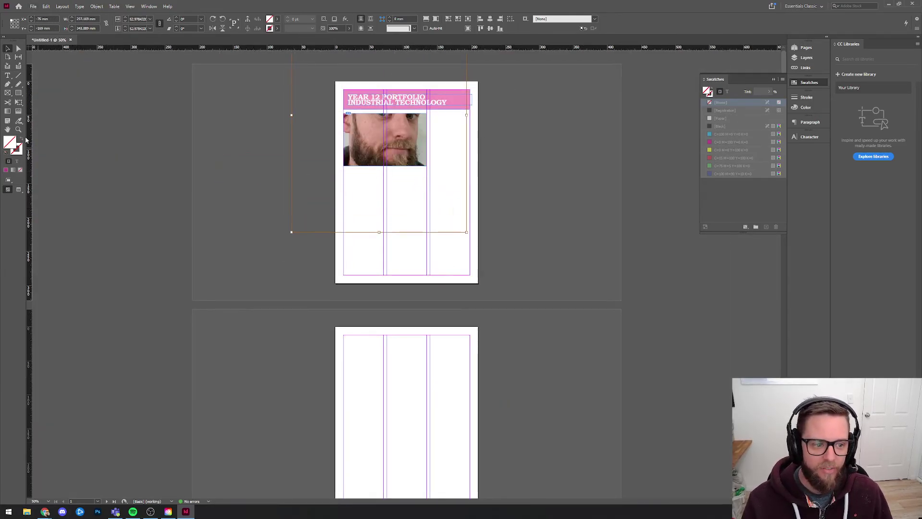
{"action": "key", "text": "ctrl+equal"}
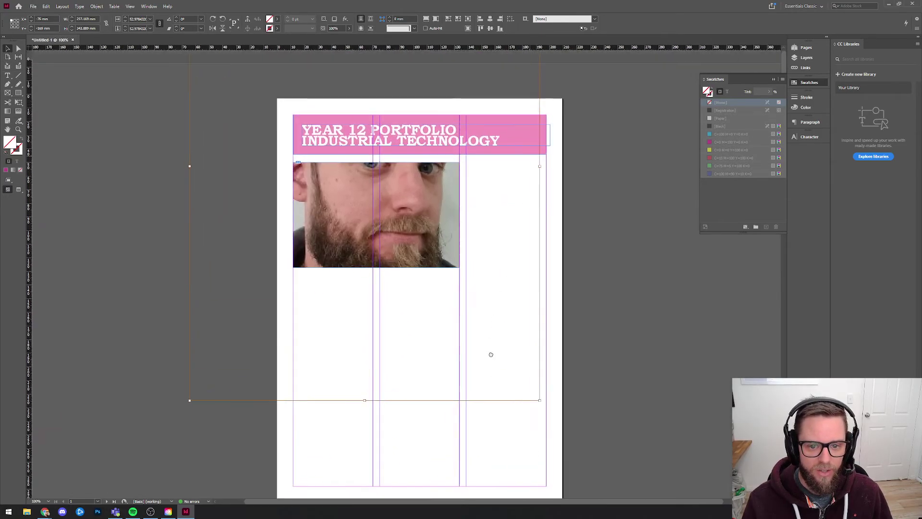
{"action": "left_click", "coordinate": [144, 159]}
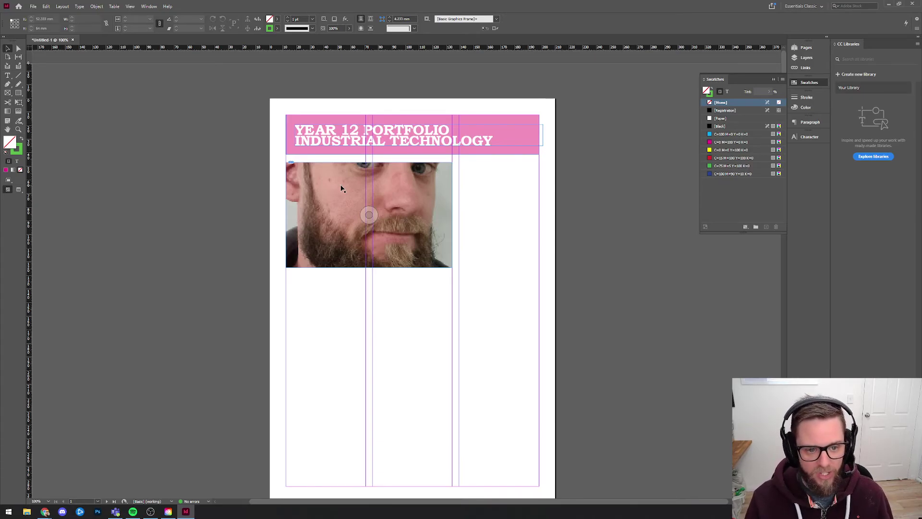
Select the photo content inside the frame, deselect it, and select the frame itself.
{"action": "double_click", "coordinate": [342, 189]}
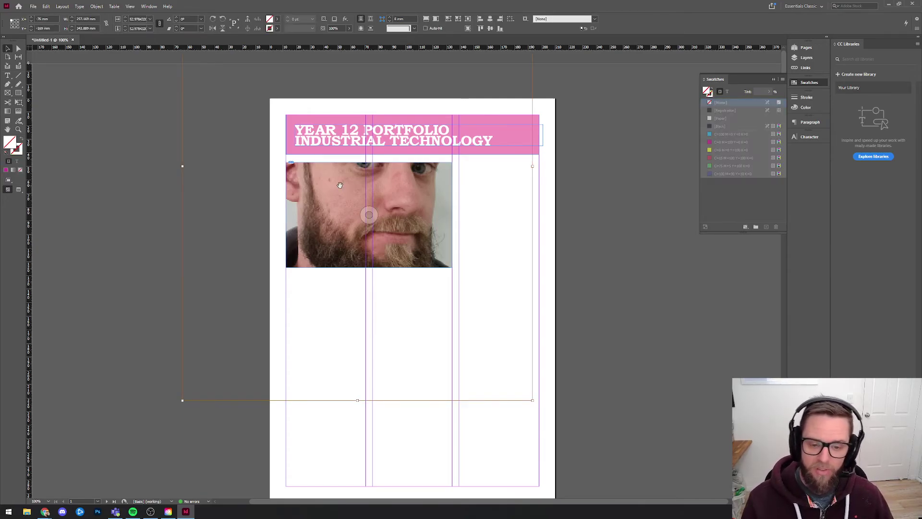
{"action": "left_click", "coordinate": [110, 119]}
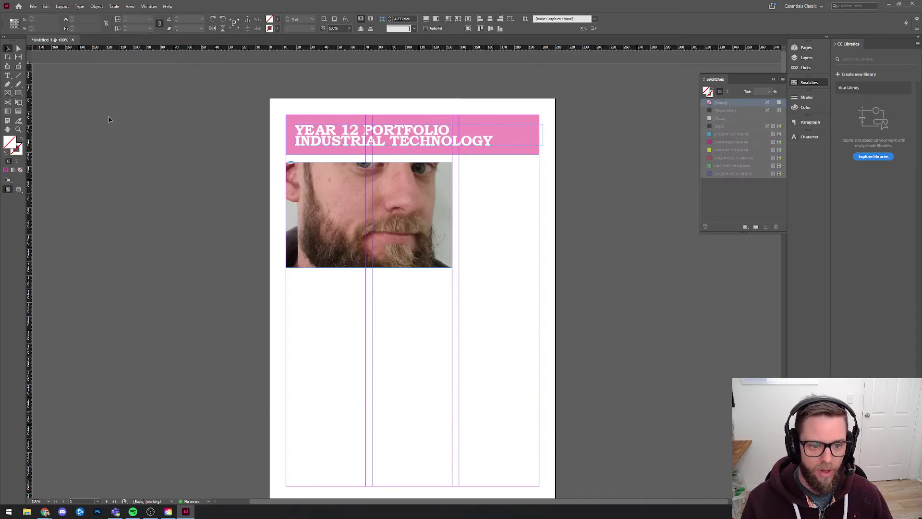
{"action": "left_click", "coordinate": [298, 187]}
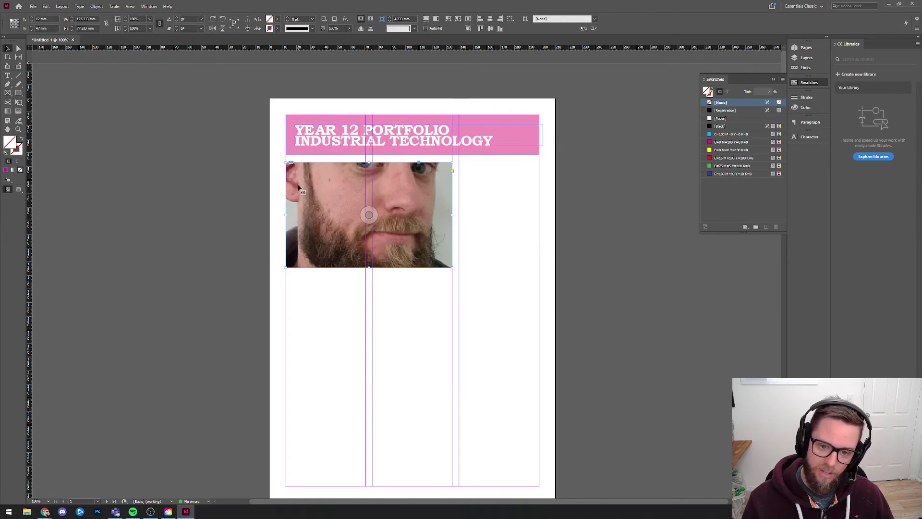
Reposition the photo inside its rectangle frame and scale it unevenly to about 32% wide and 35% high.
{"action": "left_click_drag", "start_coordinate": [314, 202], "coordinate": [356, 233]}
{"action": "left_click", "coordinate": [147, 184]}
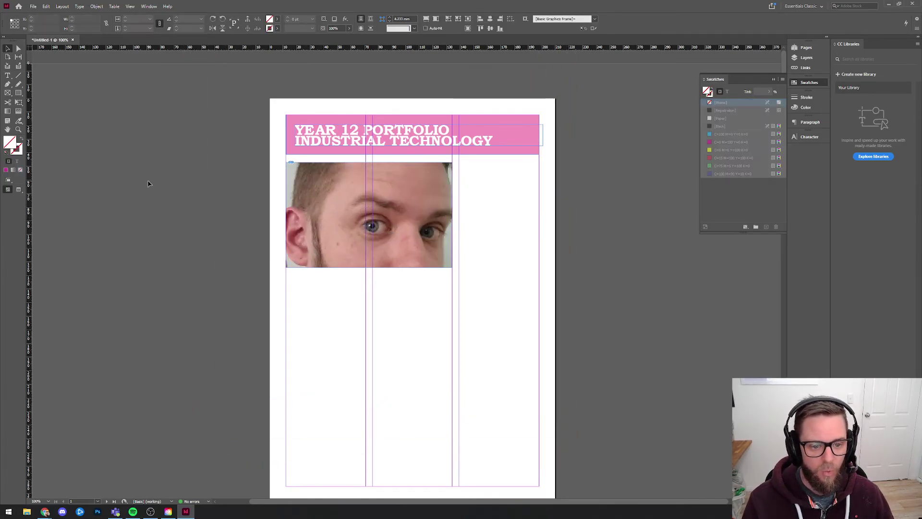
{"action": "key", "text": "ctrl+z"}
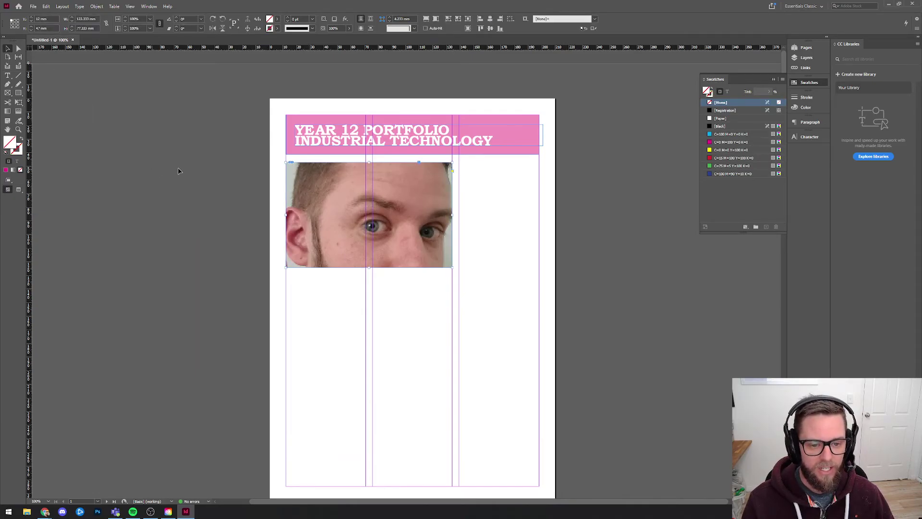
{"action": "double_click", "coordinate": [327, 194]}
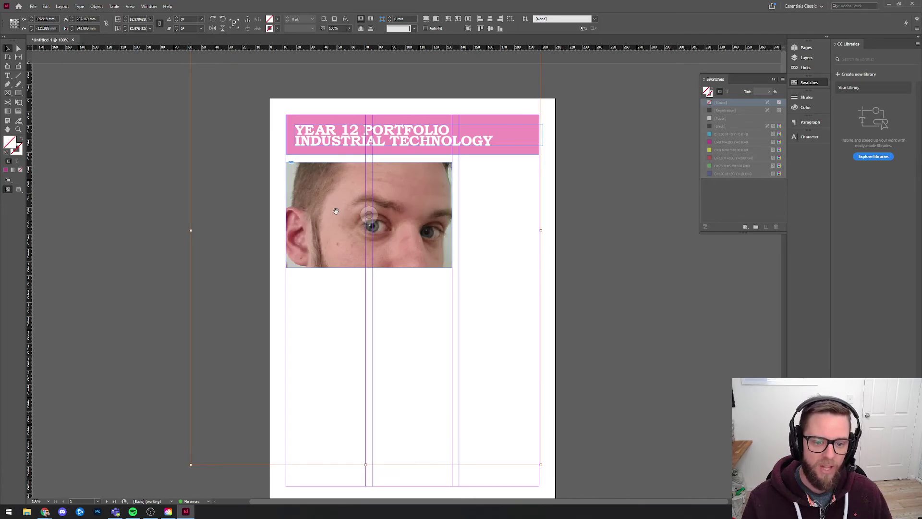
{"action": "left_click_drag", "start_coordinate": [336, 211], "coordinate": [373, 314]}
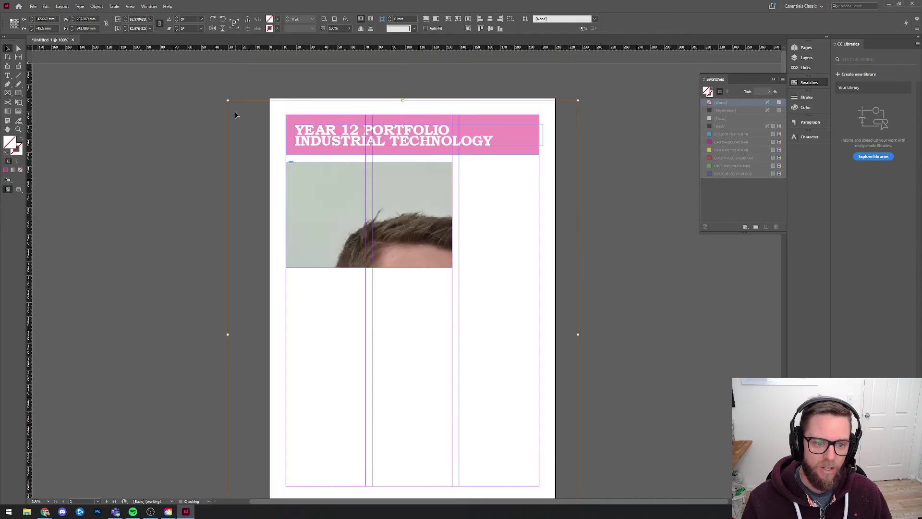
{"action": "left_click_drag", "start_coordinate": [227, 101], "coordinate": [365, 253]}
{"action": "left_click_drag", "start_coordinate": [485, 314], "coordinate": [377, 165]}
Apply Fit Content Proportionally to the photo, followed by Fill Frame Proportionally.
{"action": "right_click", "coordinate": [405, 205]}
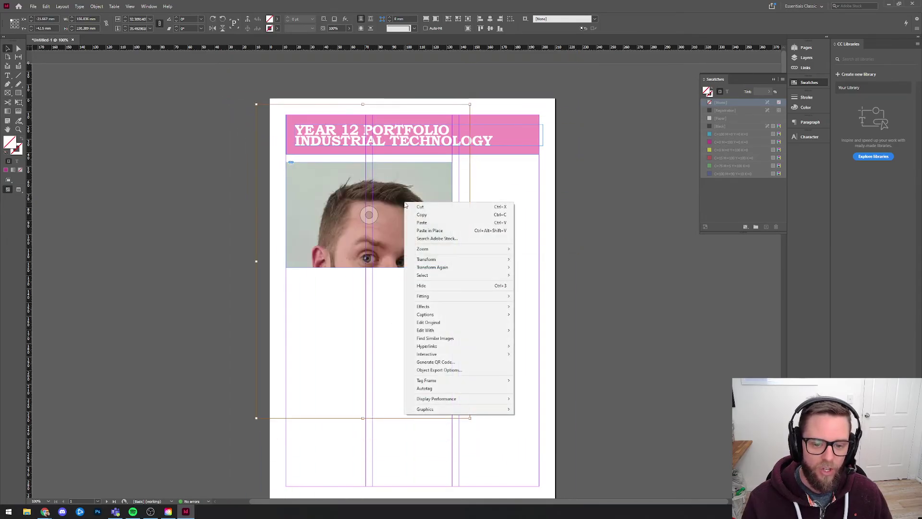
{"action": "mouse_move", "coordinate": [455, 298]}
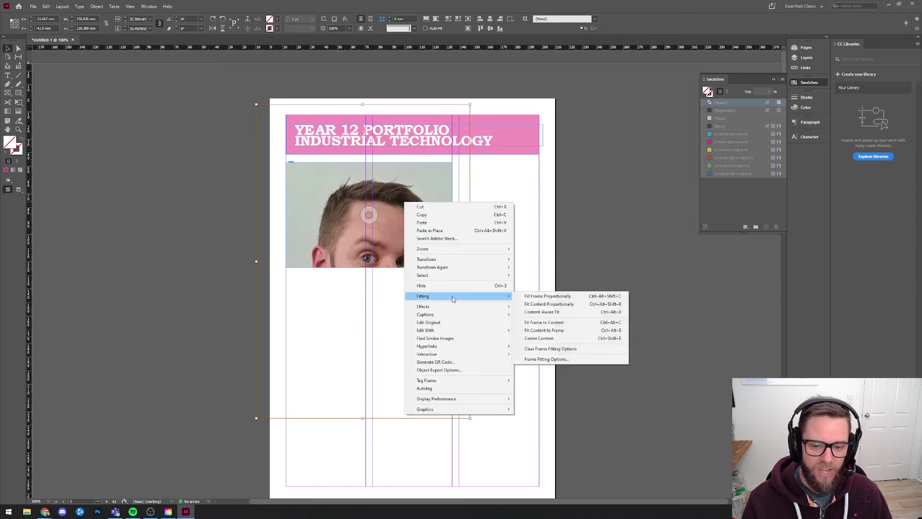
{"action": "left_click", "coordinate": [560, 305]}
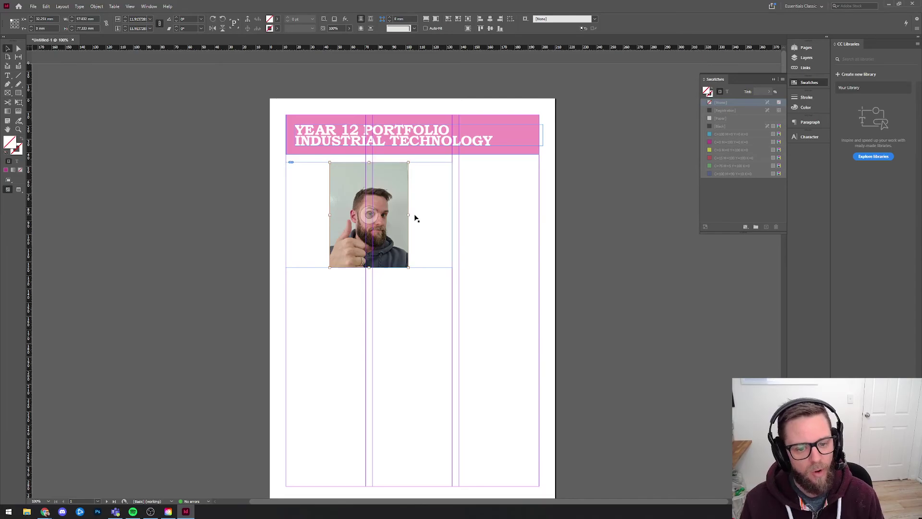
{"action": "right_click", "coordinate": [397, 208]}
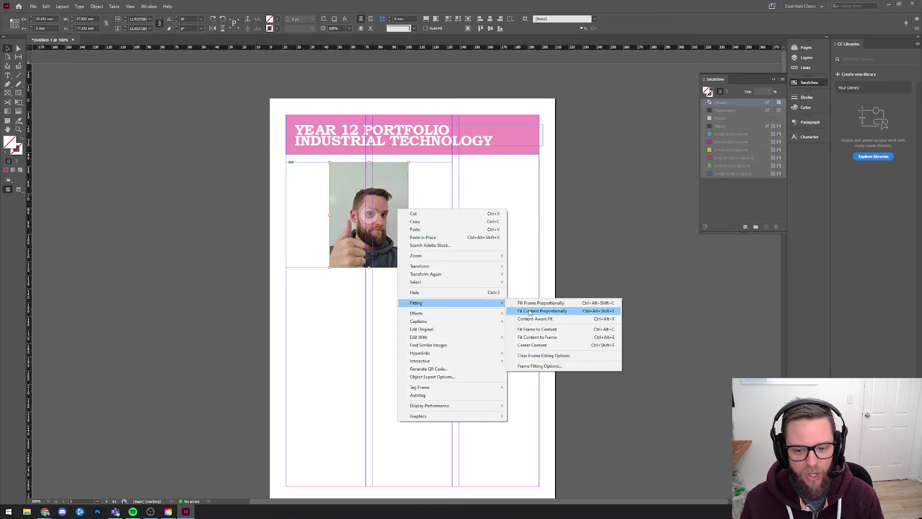
{"action": "left_click", "coordinate": [538, 304]}
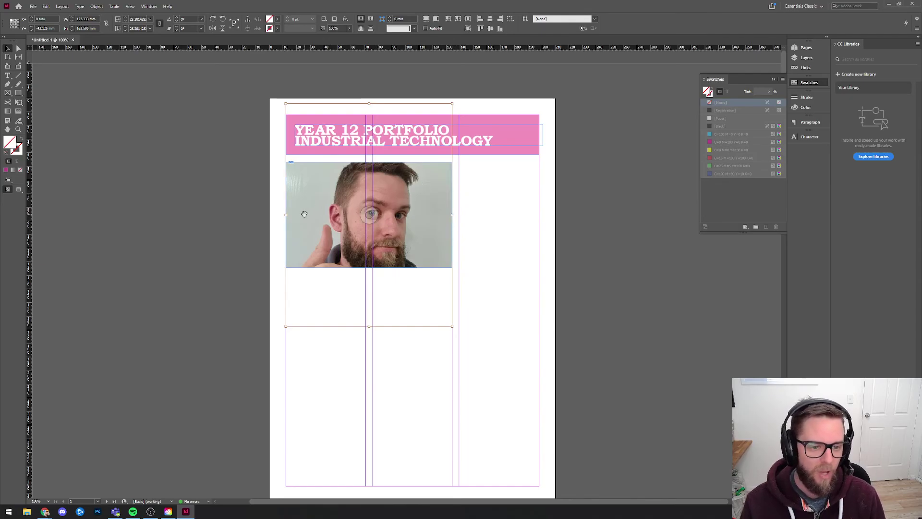
Nudge the photo about 1 mm down inside its frame and check the page without guides in Preview mode.
{"action": "left_click", "coordinate": [330, 211]}
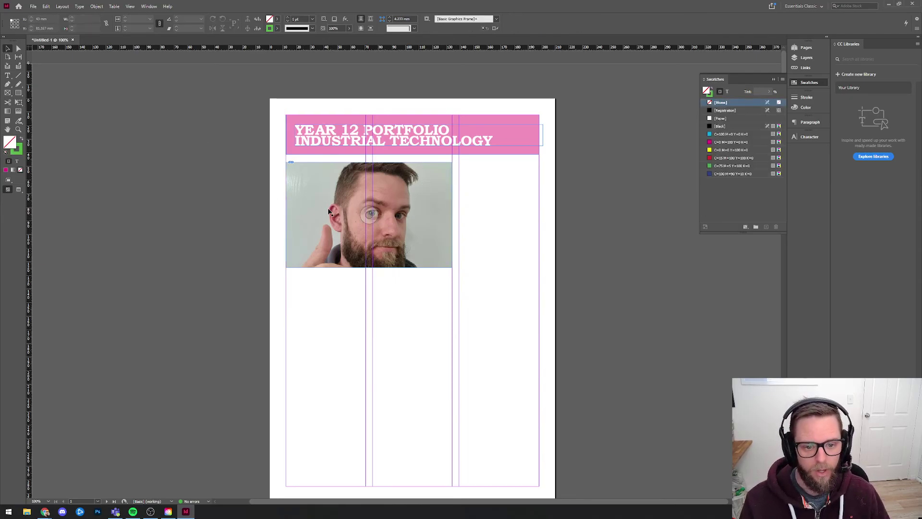
{"action": "left_click_drag", "start_coordinate": [330, 212], "coordinate": [337, 203]}
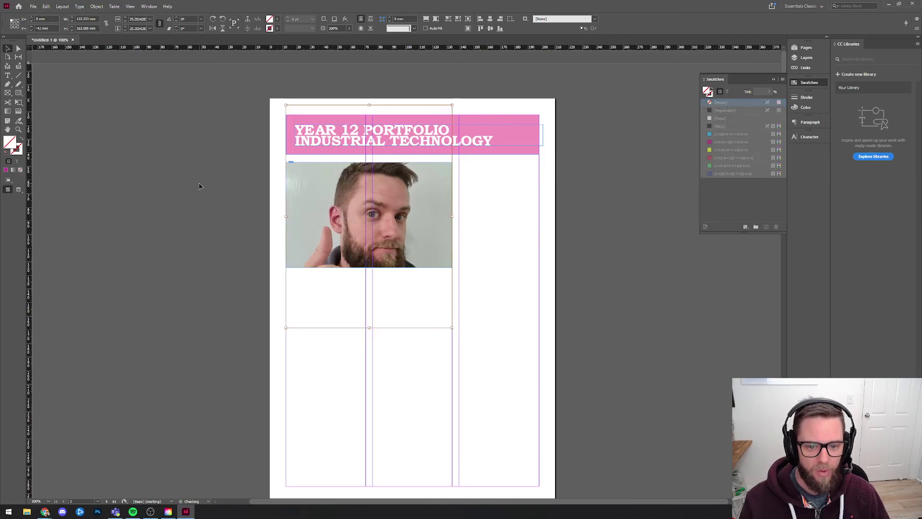
{"action": "left_click", "coordinate": [202, 185]}
{"action": "left_click", "coordinate": [18, 189]}
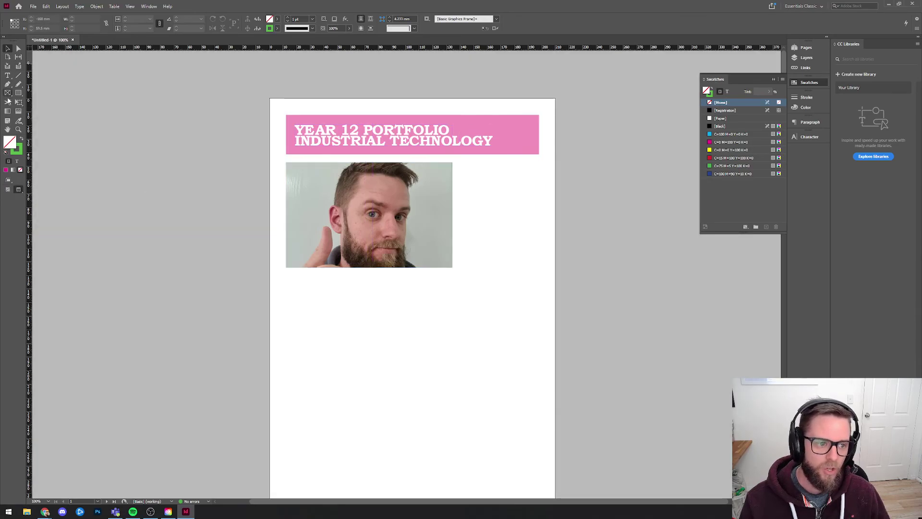
{"action": "left_click", "coordinate": [8, 189]}
Draw a circular ellipse frame about 79 mm across below the photo and place the 3d-rendered-illustration JPG from Downloads in it.
{"action": "left_click_drag", "start_coordinate": [8, 92], "coordinate": [43, 108]}
{"action": "left_click_drag", "start_coordinate": [306, 291], "coordinate": [415, 399]}
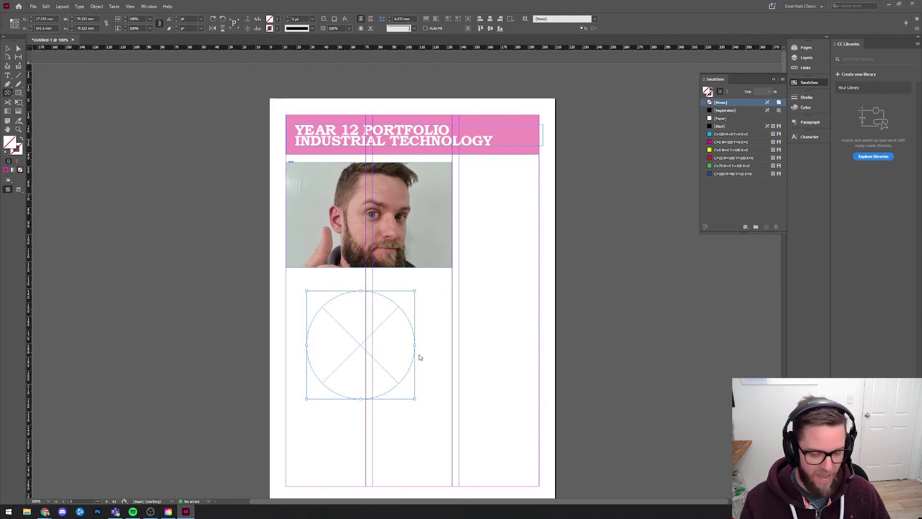
{"action": "key", "text": "ctrl+d"}
{"action": "left_click", "coordinate": [445, 225]}
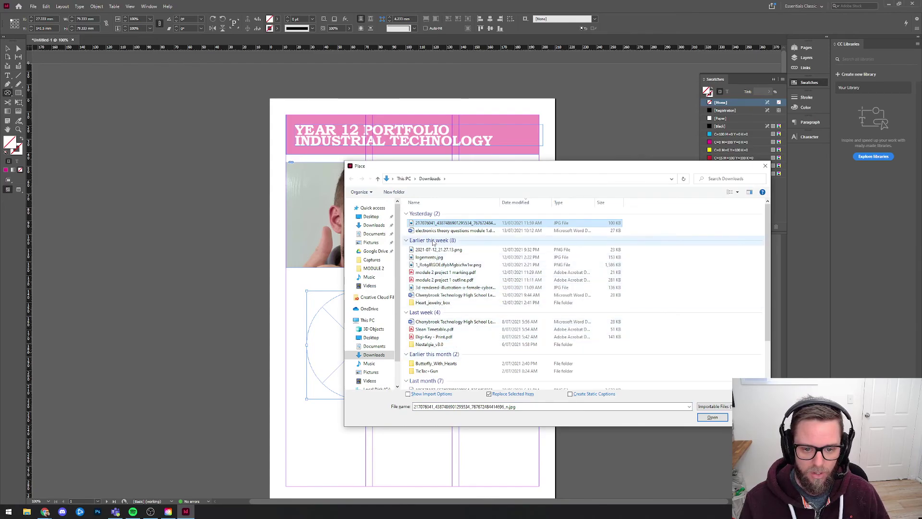
{"action": "double_click", "coordinate": [447, 287]}
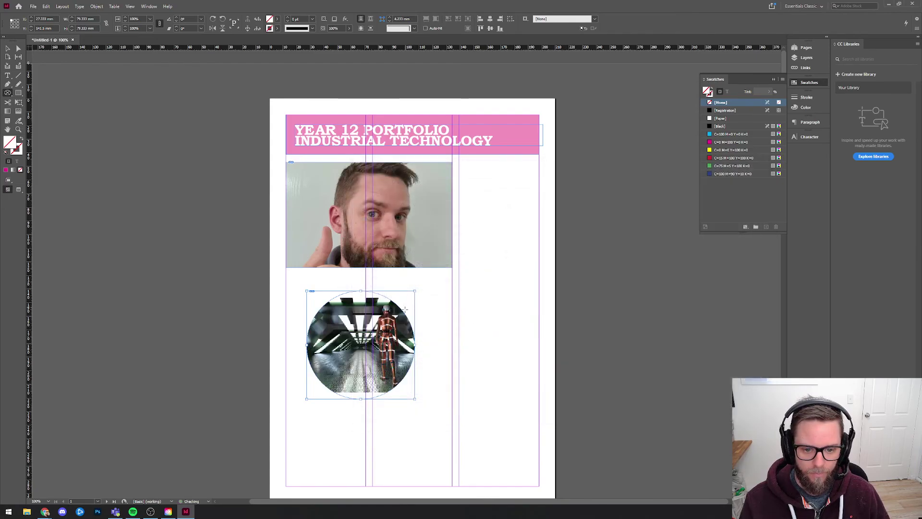
Enlarge the corridor image inside the circular frame to about 137% and reposition it to fill the circle.
{"action": "left_click", "coordinate": [18, 49]}
{"action": "left_click", "coordinate": [384, 350]}
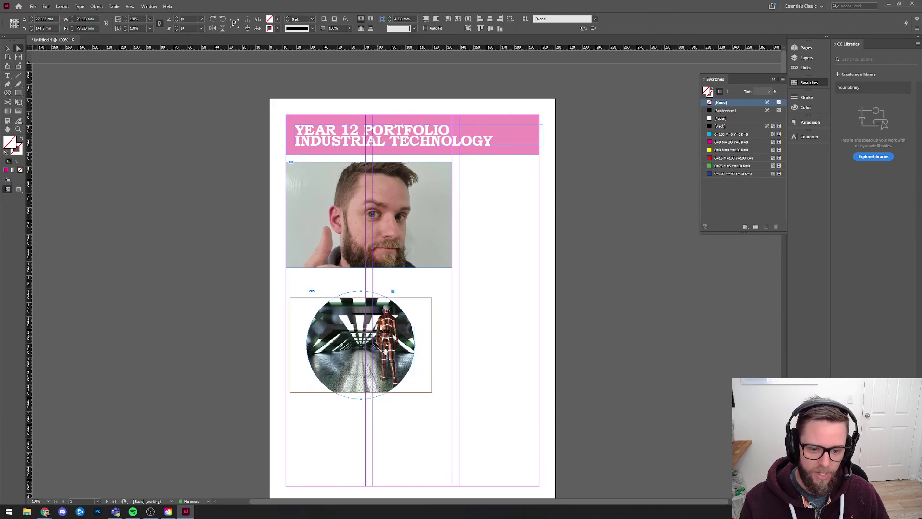
{"action": "left_click_drag", "start_coordinate": [432, 391], "coordinate": [483, 426]}
{"action": "left_click_drag", "start_coordinate": [416, 373], "coordinate": [402, 344]}
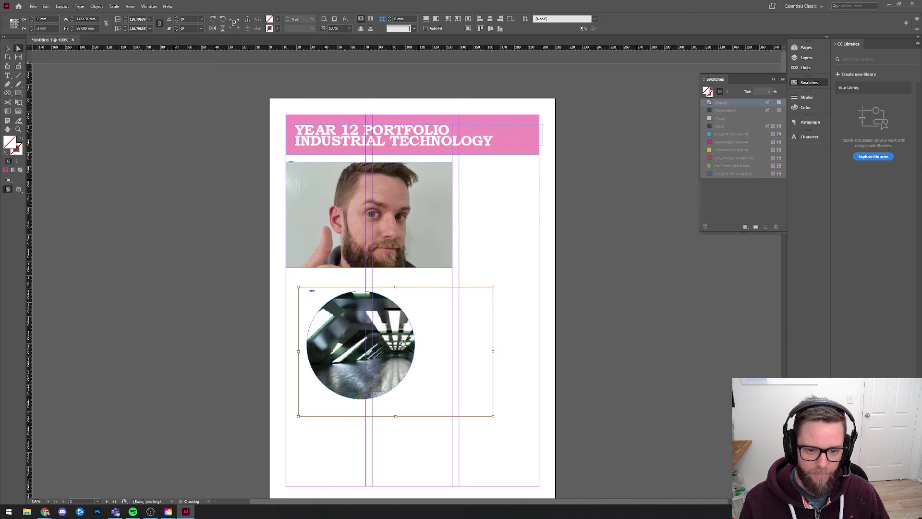
{"action": "key", "text": "v"}
{"action": "left_click", "coordinate": [354, 280]}
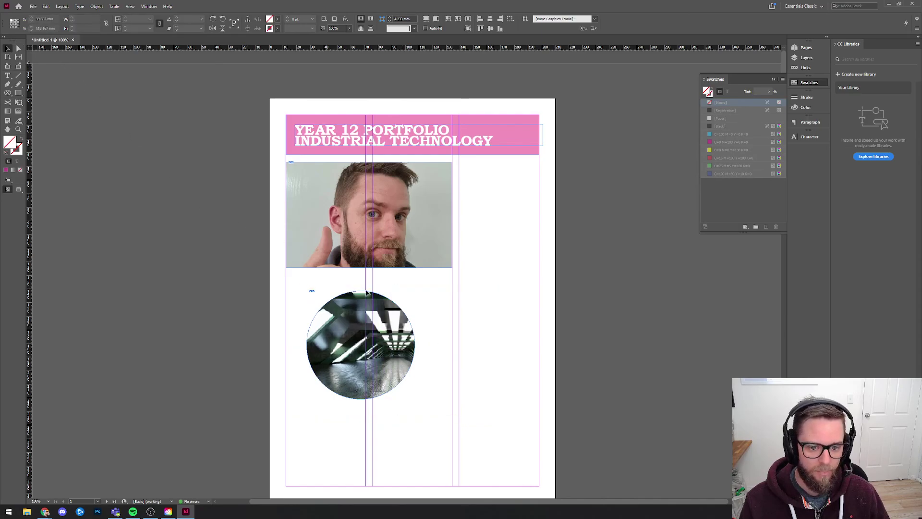
Show the page in Preview mode and move the circular image to overlap the photo's lower-right corner, aligned with the right margin.
{"action": "left_click", "coordinate": [18, 189]}
{"action": "left_click_drag", "start_coordinate": [386, 325], "coordinate": [506, 235]}
{"action": "left_click", "coordinate": [605, 223]}
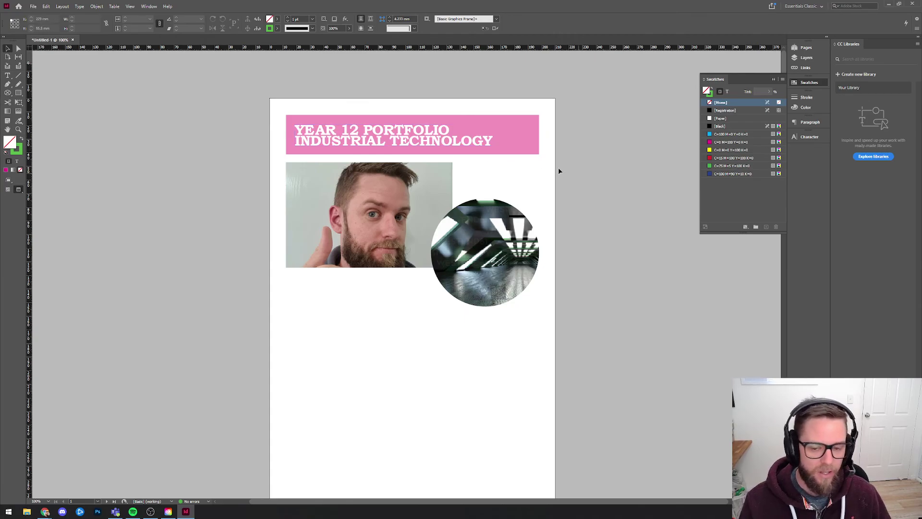
Review the title band, photo and circular image by selecting each in turn, and return the page to Normal view mode.
{"action": "left_click", "coordinate": [521, 124]}
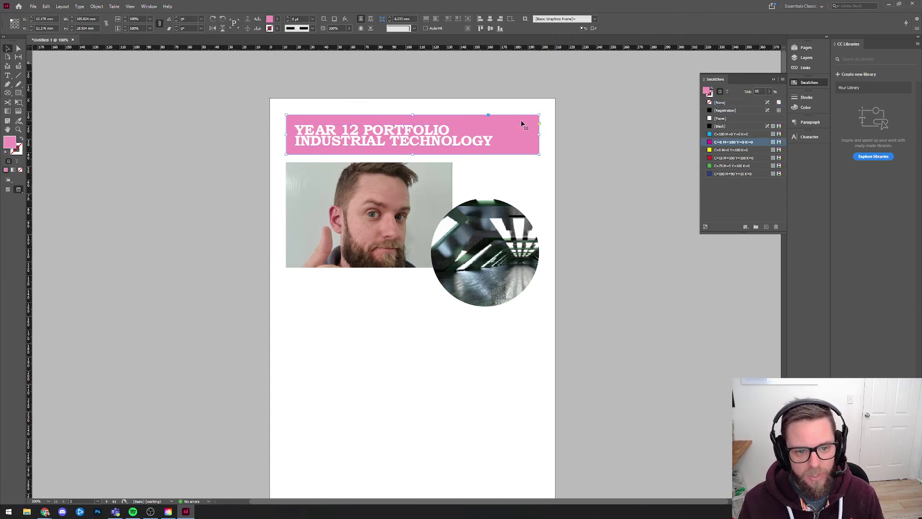
{"action": "left_click", "coordinate": [18, 93]}
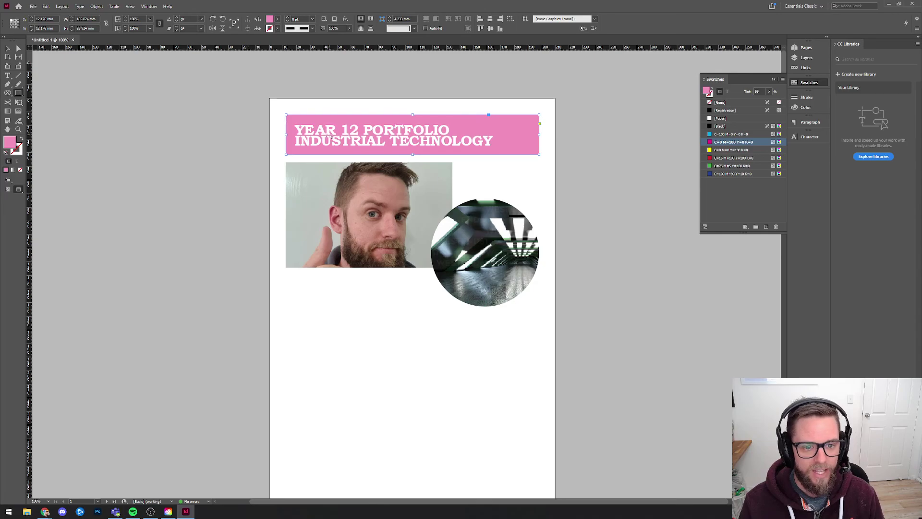
{"action": "left_click", "coordinate": [8, 77]}
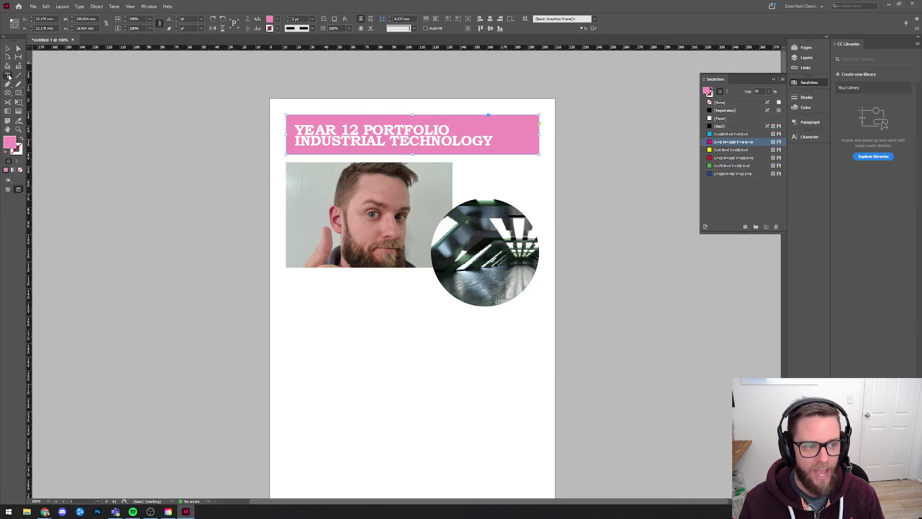
{"action": "key", "text": "Escape"}
{"action": "left_click", "coordinate": [330, 195]}
{"action": "left_click", "coordinate": [509, 230]}
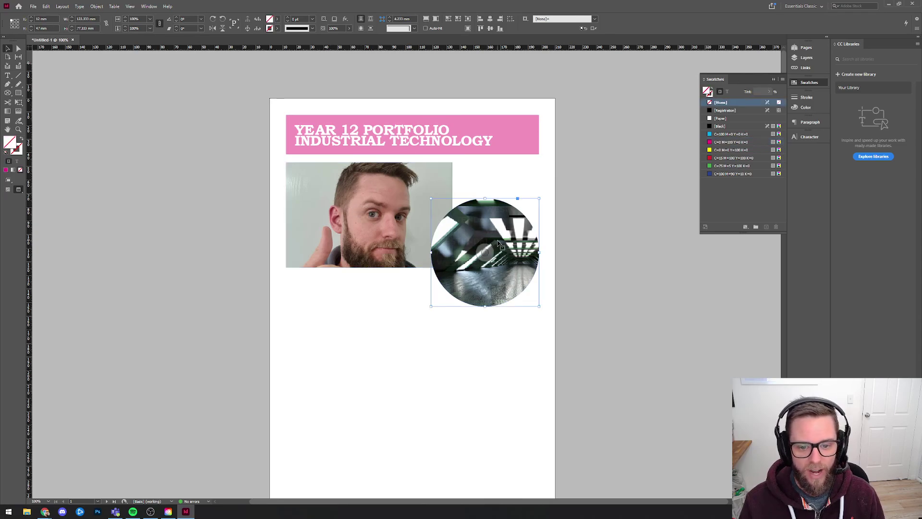
{"action": "left_click", "coordinate": [582, 220]}
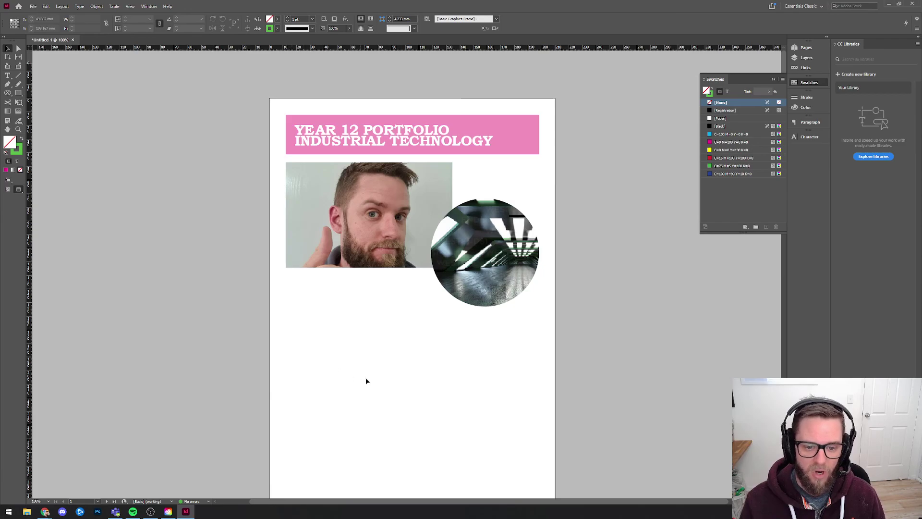
{"action": "left_click", "coordinate": [7, 189]}
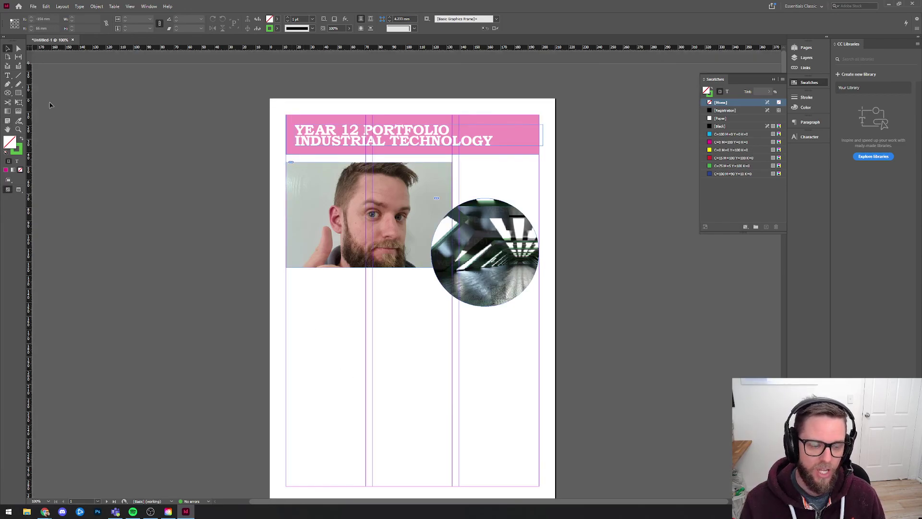